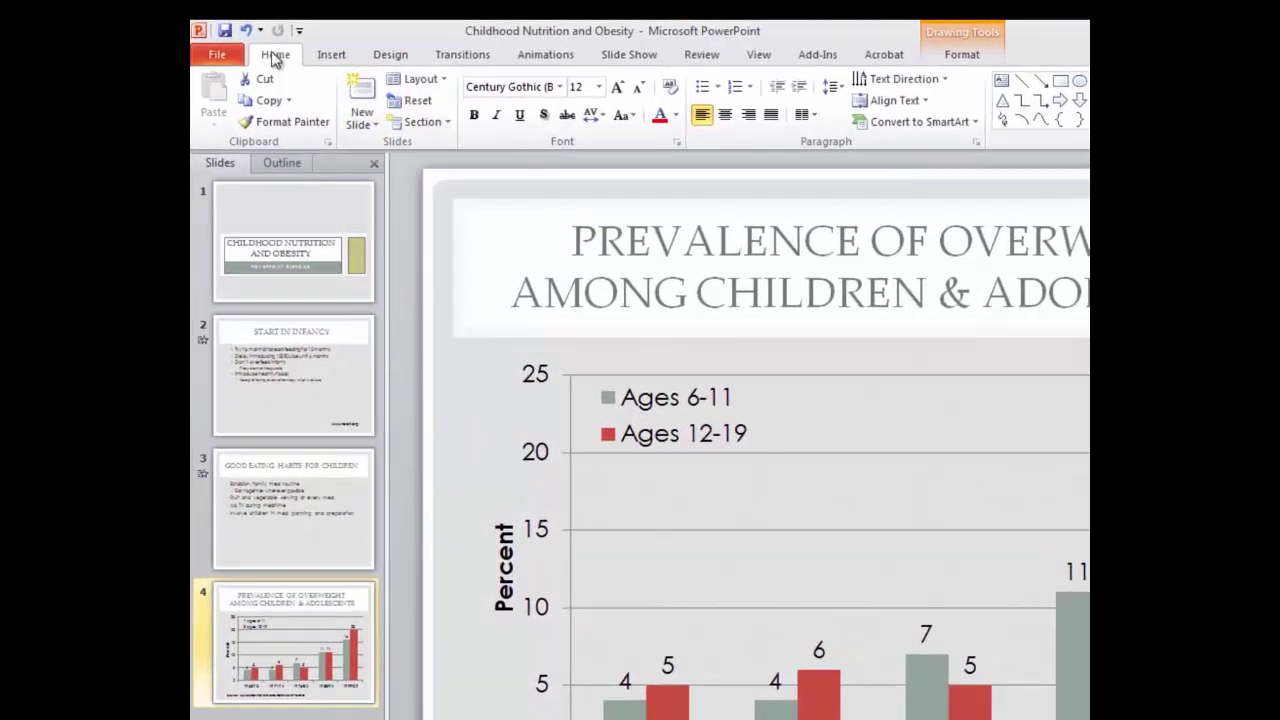
Add a Title and Content slide after slide 4 and insert the picture 13687 from the Desktop into its content placeholder
click(368, 121)
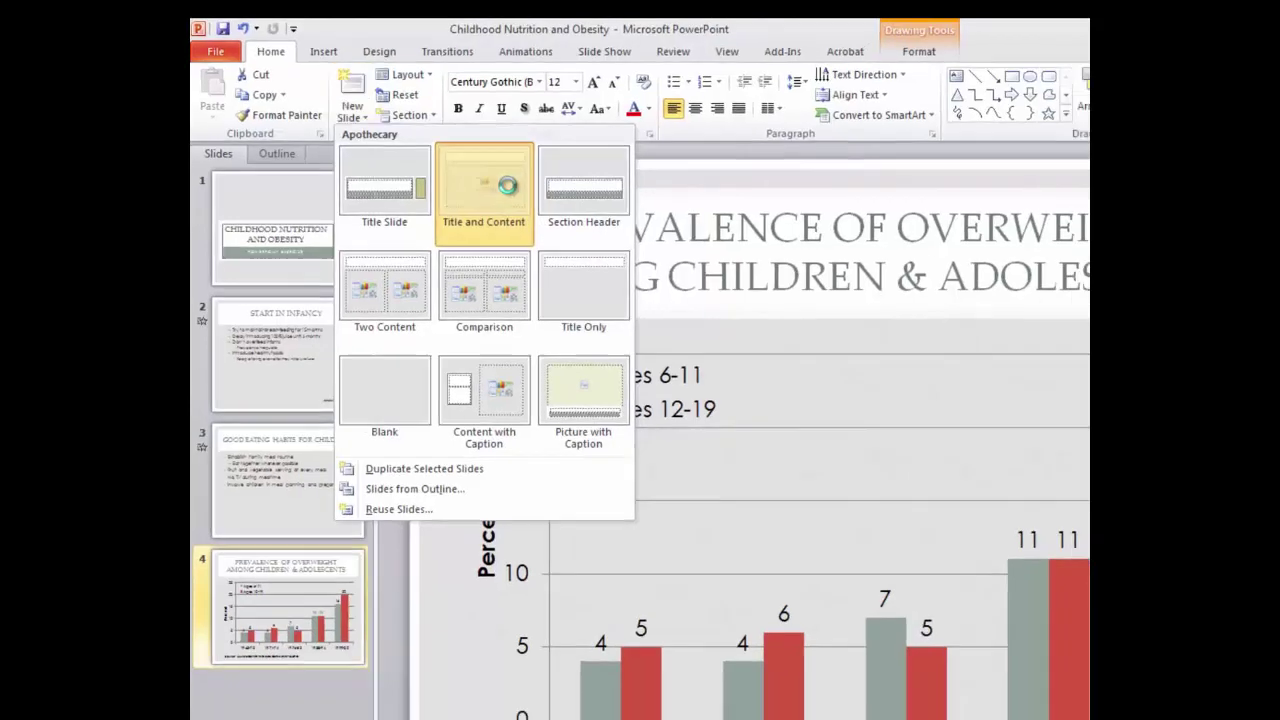
click(529, 203)
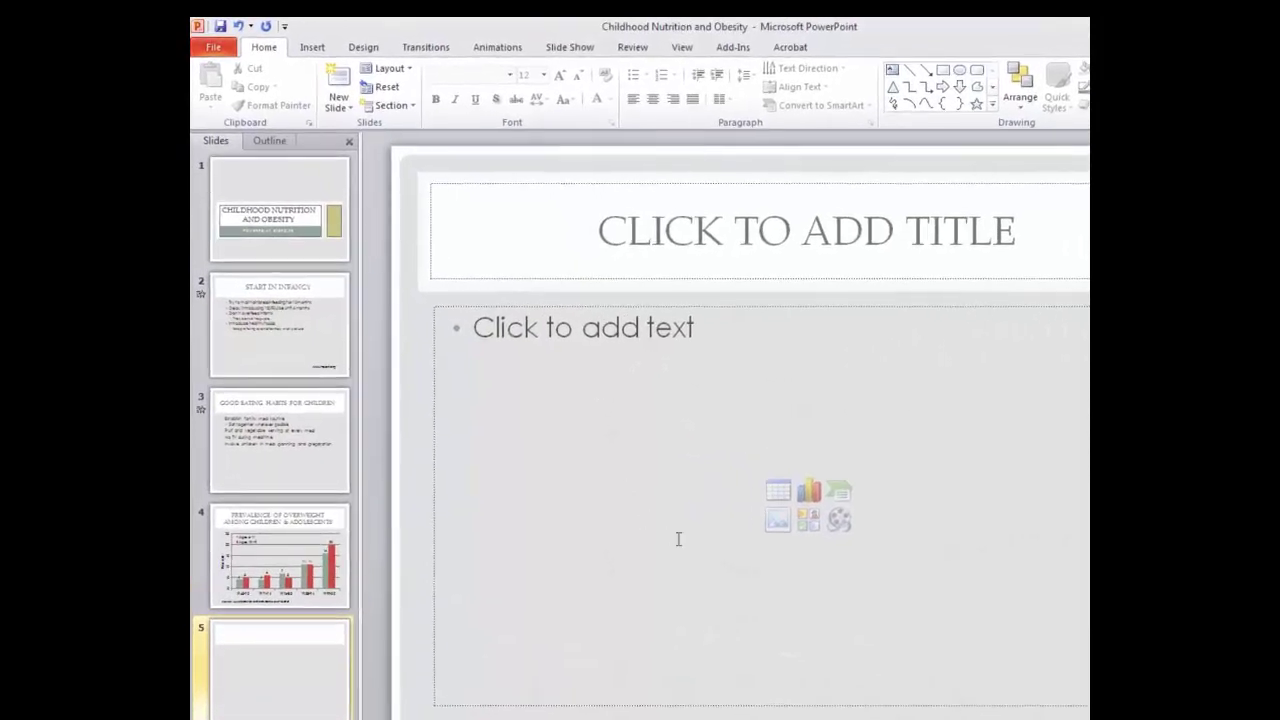
click(779, 521)
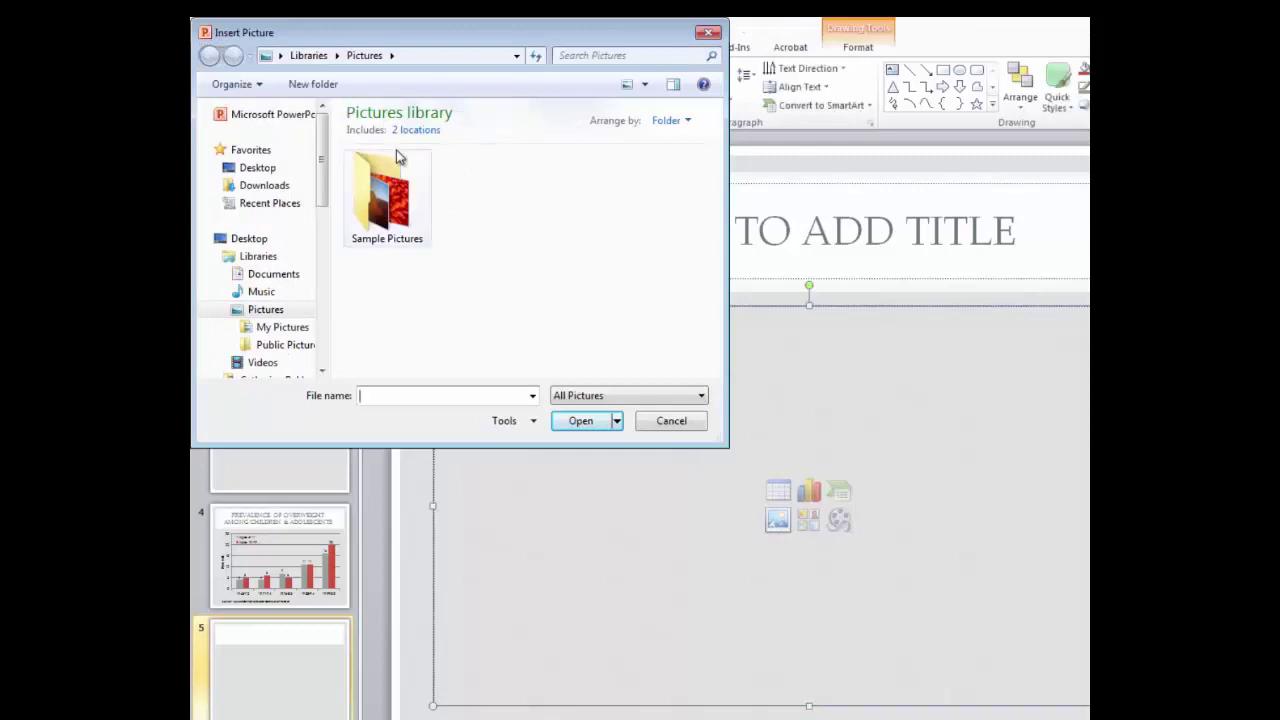
click(260, 169)
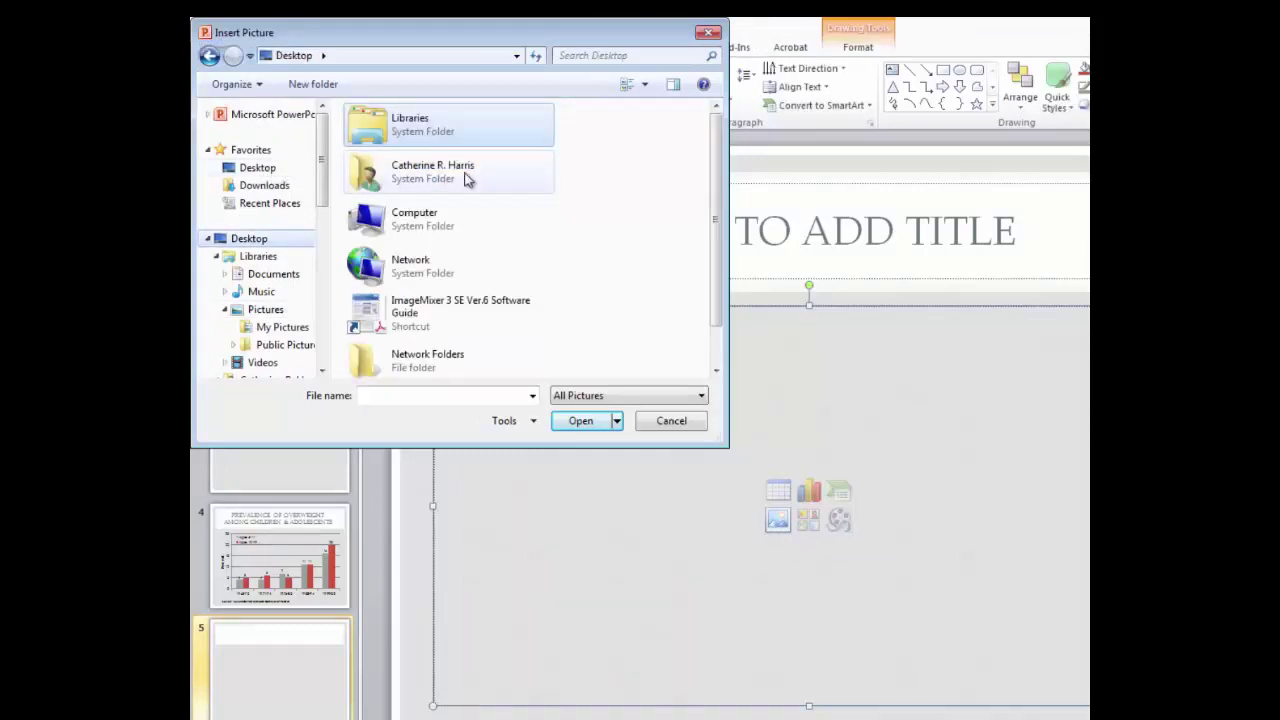
drag(717, 134, 716, 219)
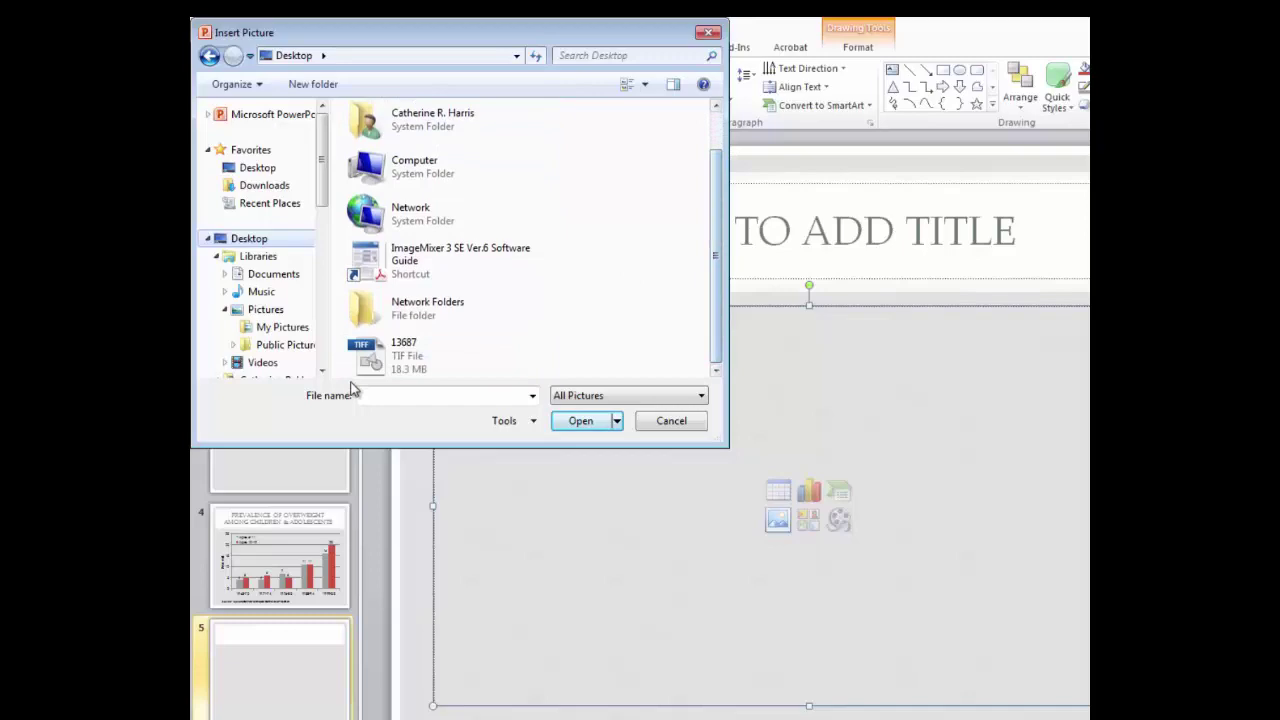
click(376, 362)
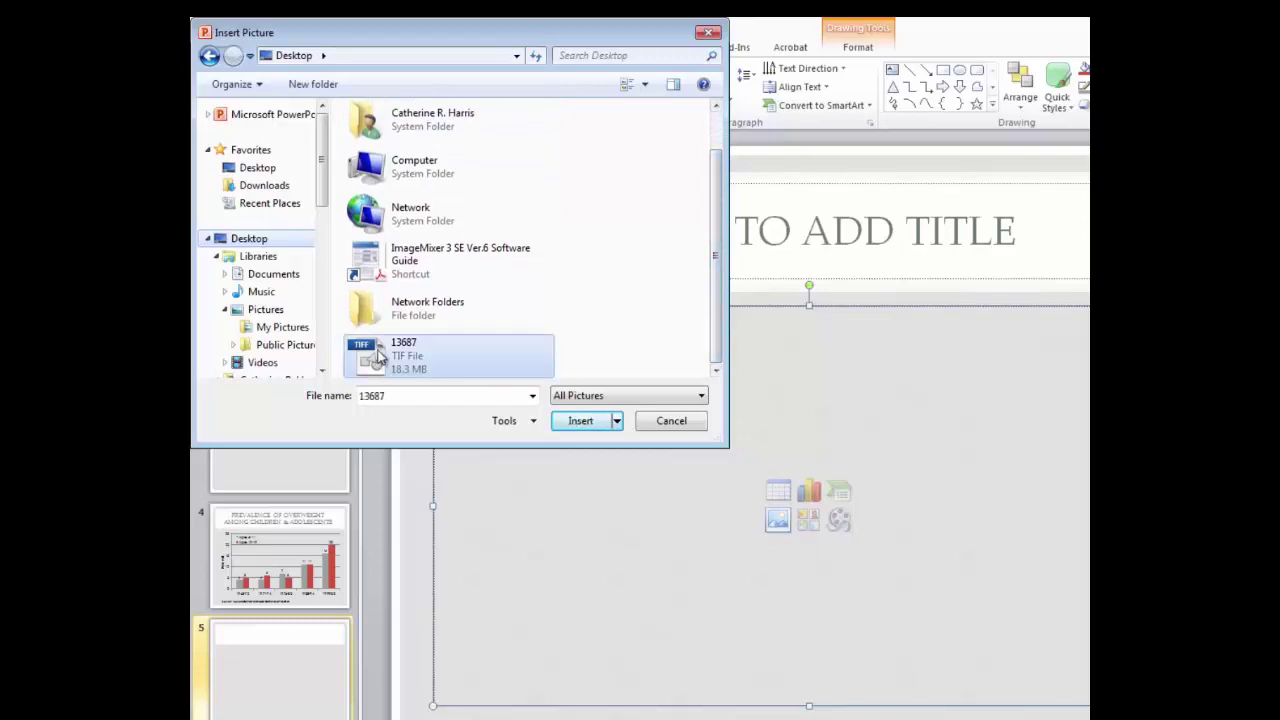
click(580, 421)
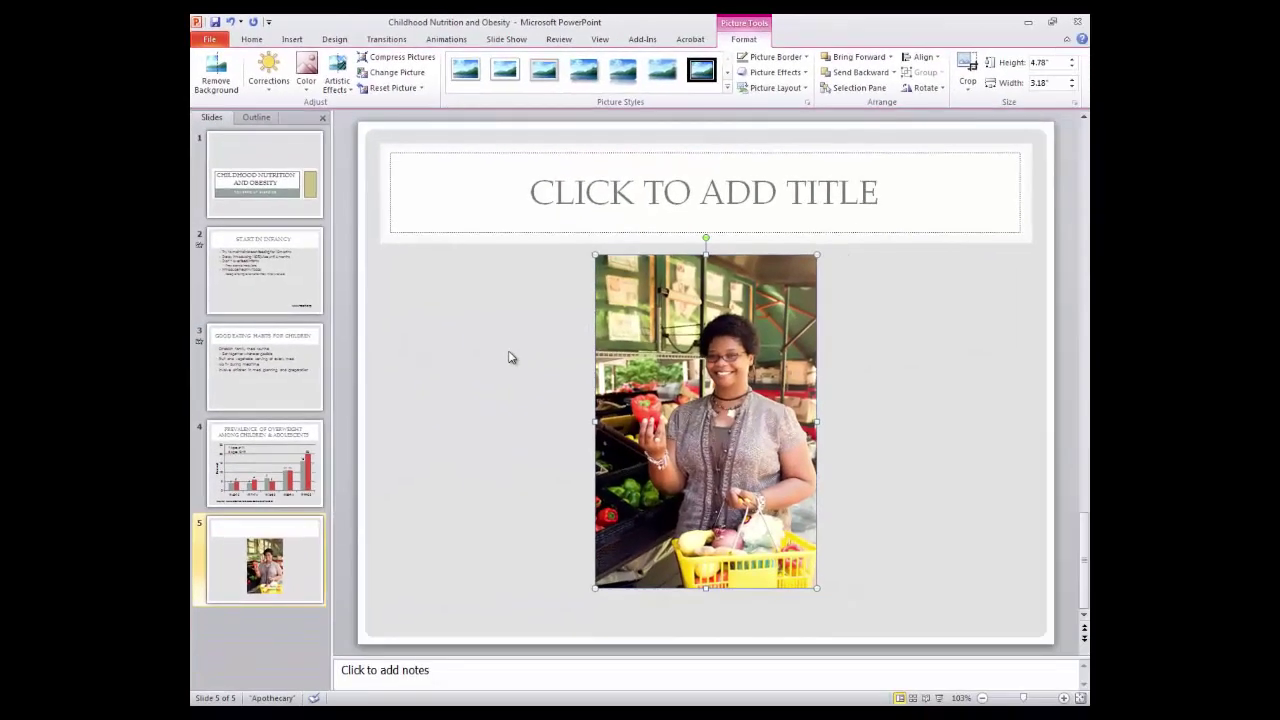
click(508, 357)
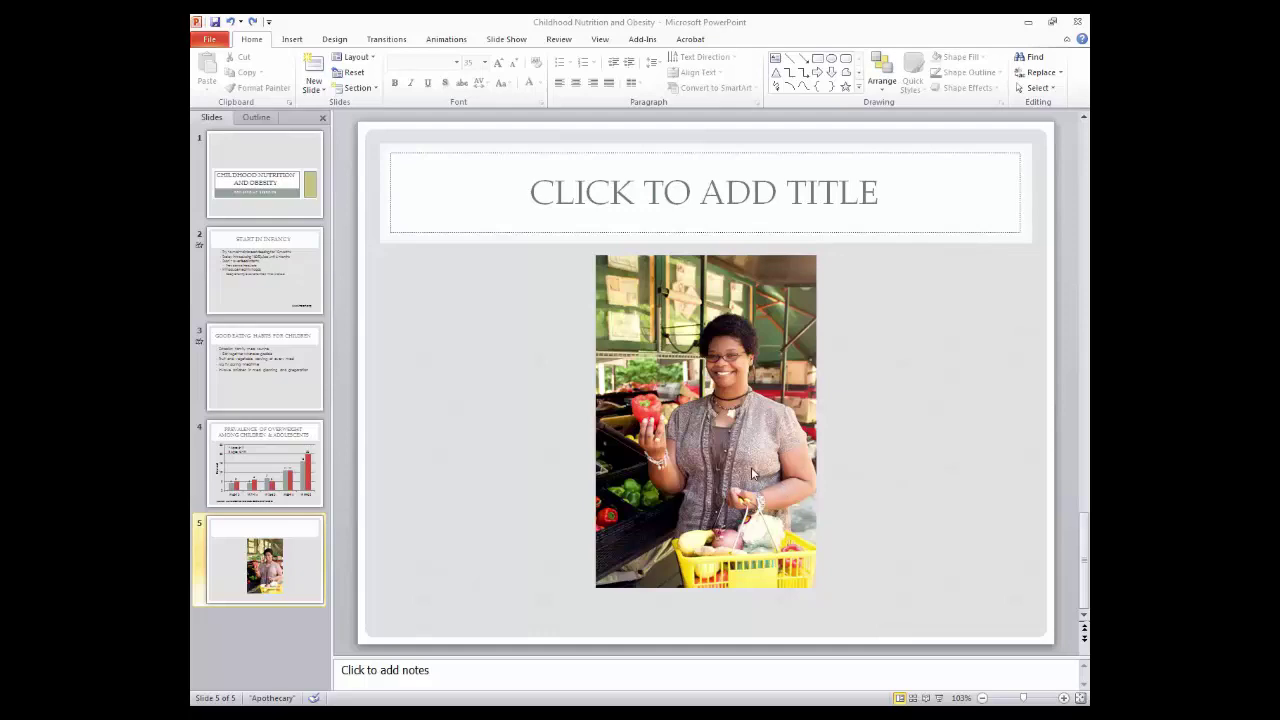
Resize the picture on slide 5 proportionally to about 4.37" high and 2.9" wide
click(752, 473)
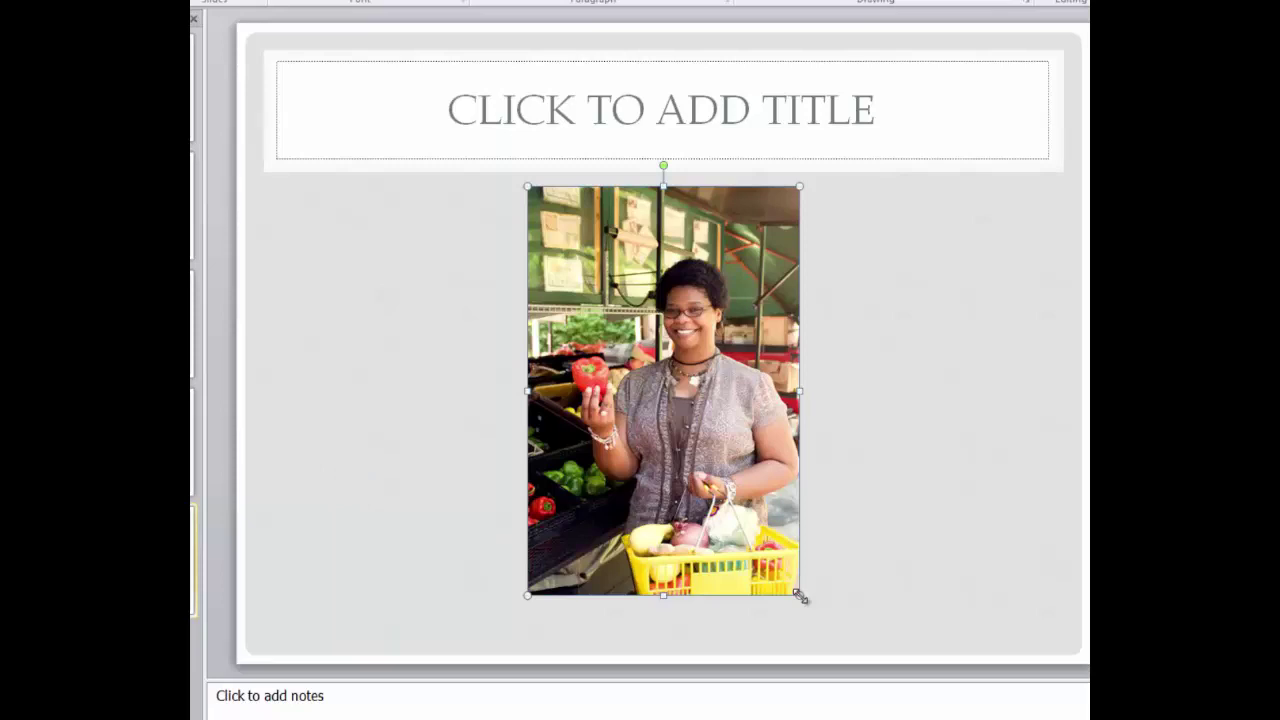
drag(800, 597, 758, 550)
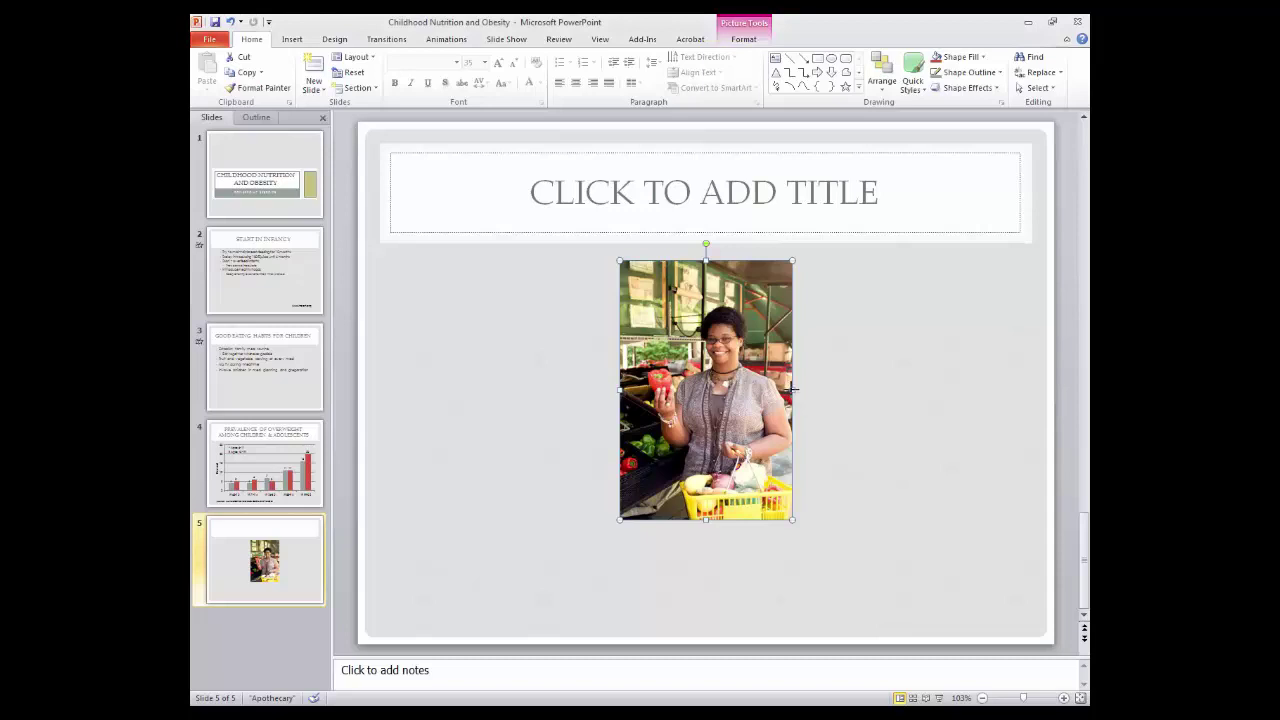
drag(791, 389, 887, 399)
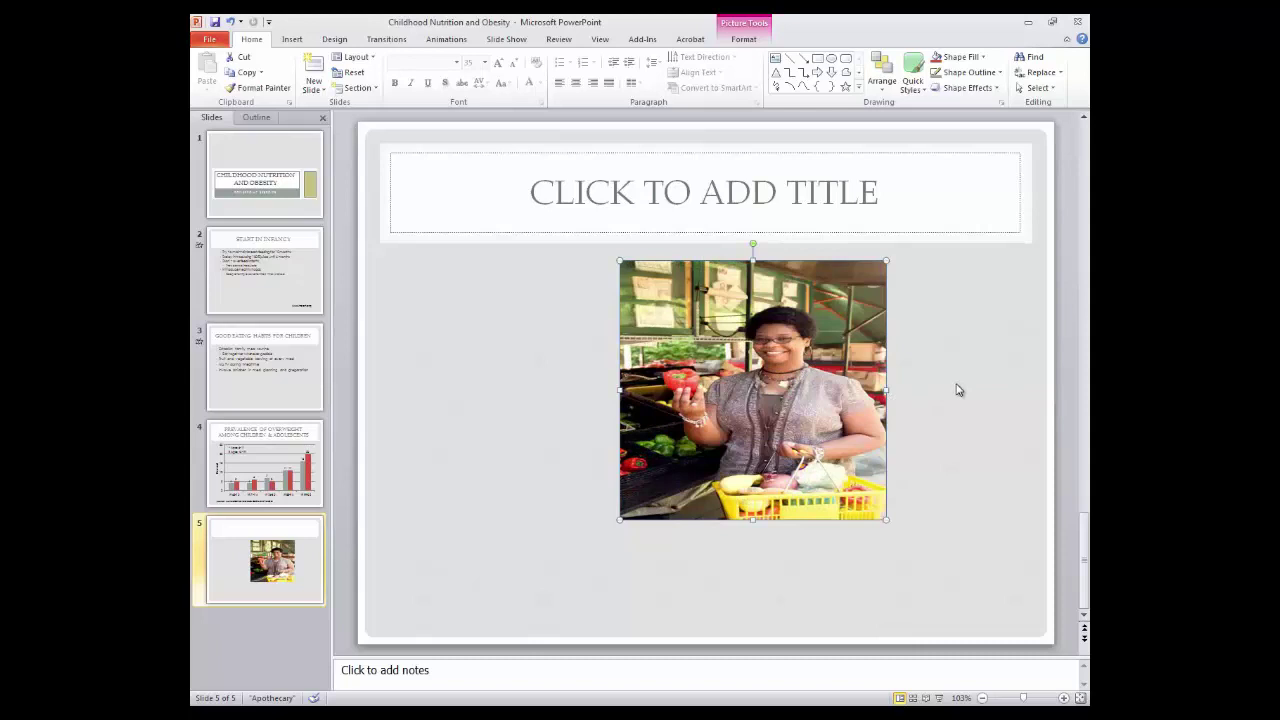
click(230, 21)
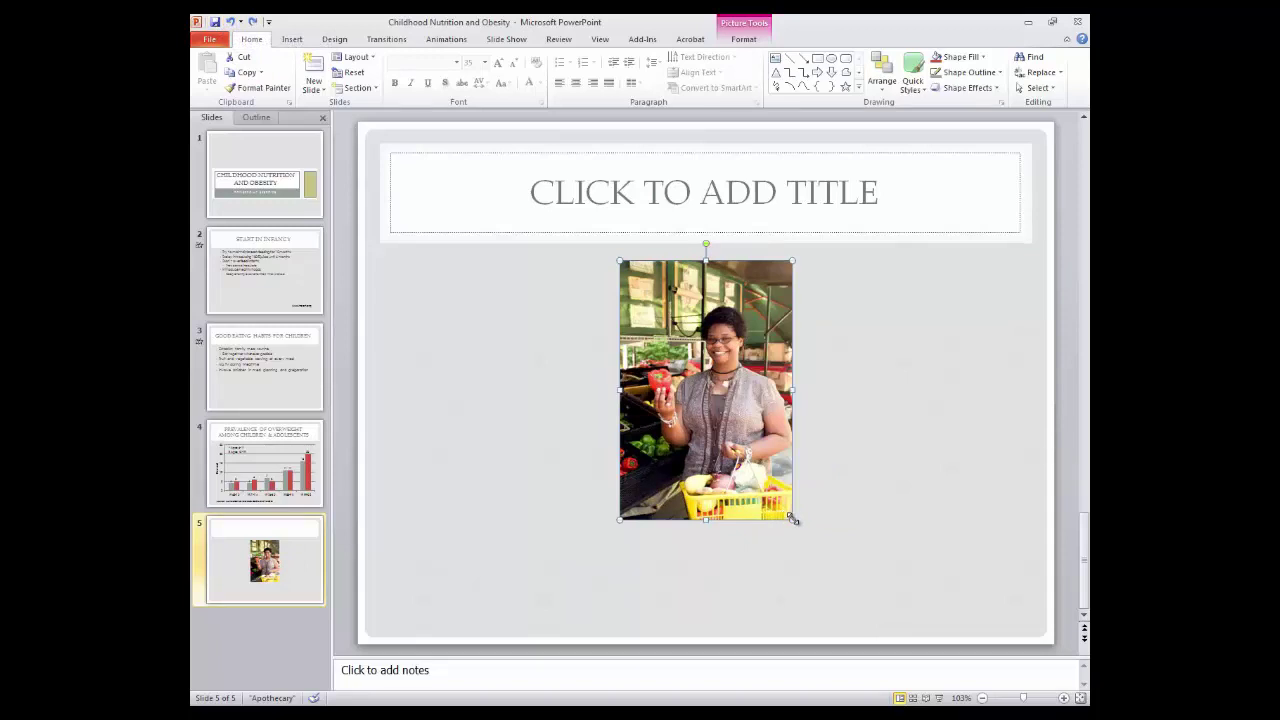
drag(791, 519, 822, 564)
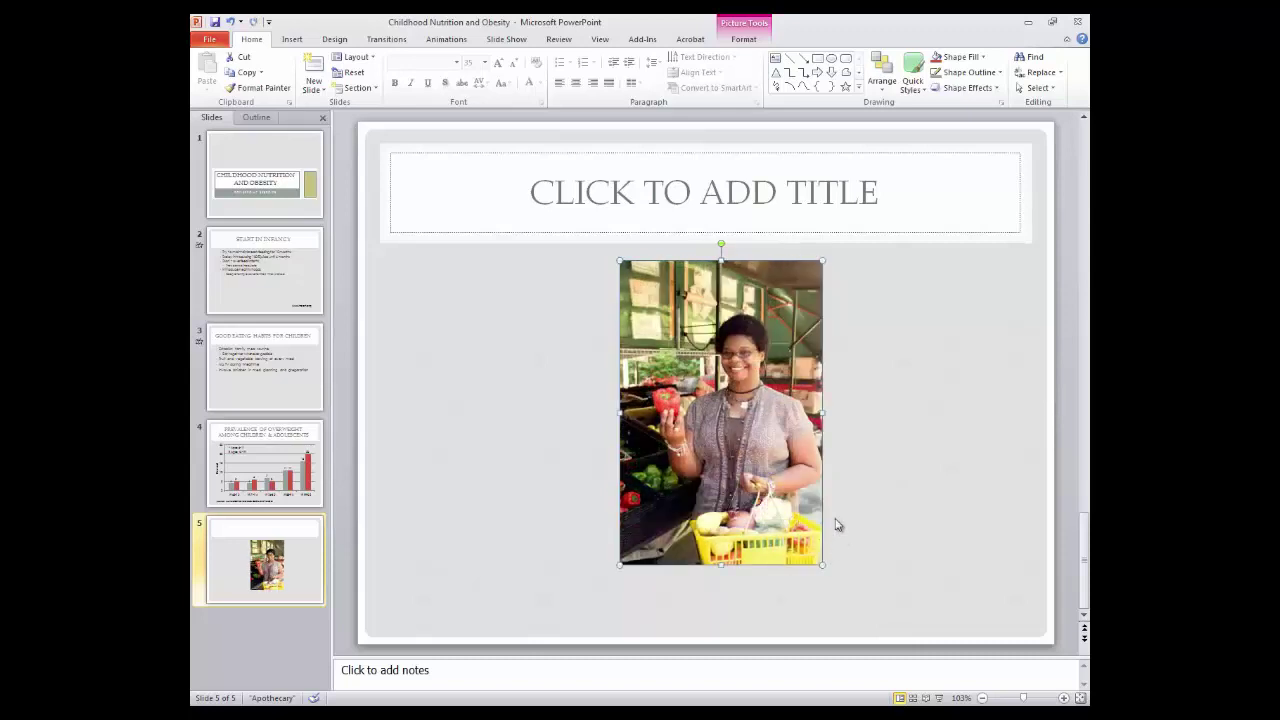
Move the picture slightly lower on the slide and align it to the slide's horizontal center
drag(741, 438, 803, 454)
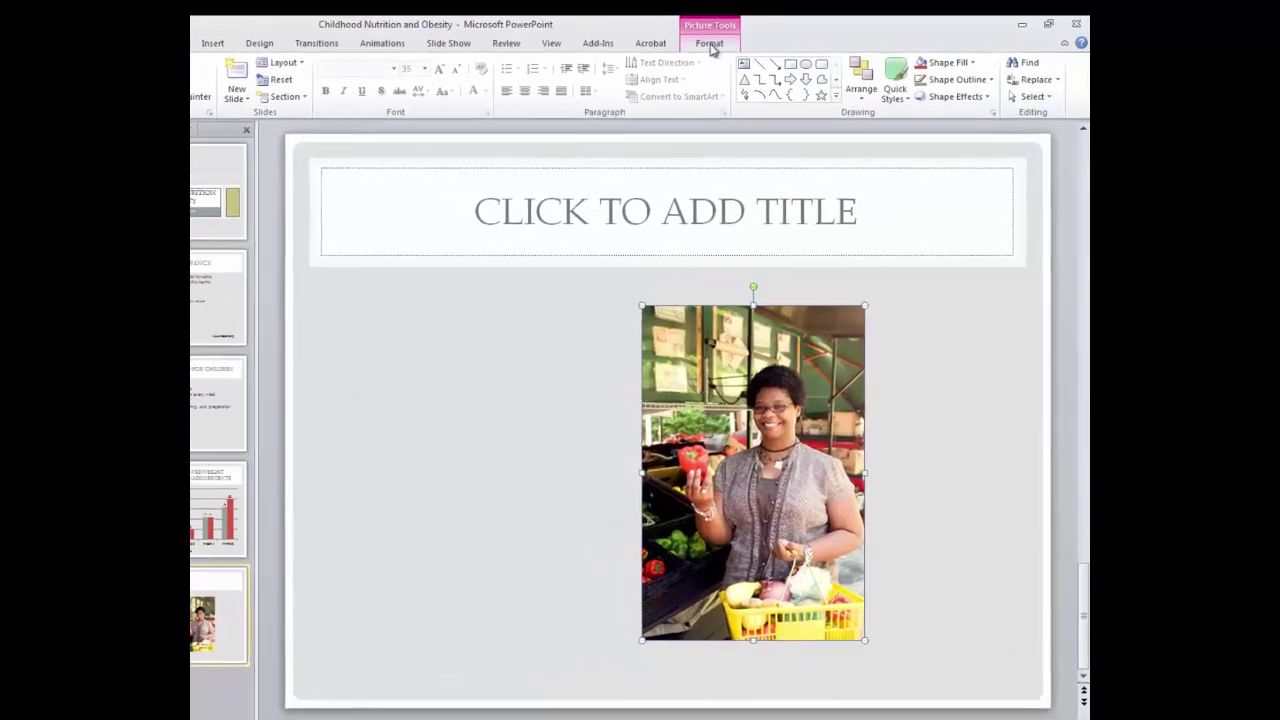
click(690, 47)
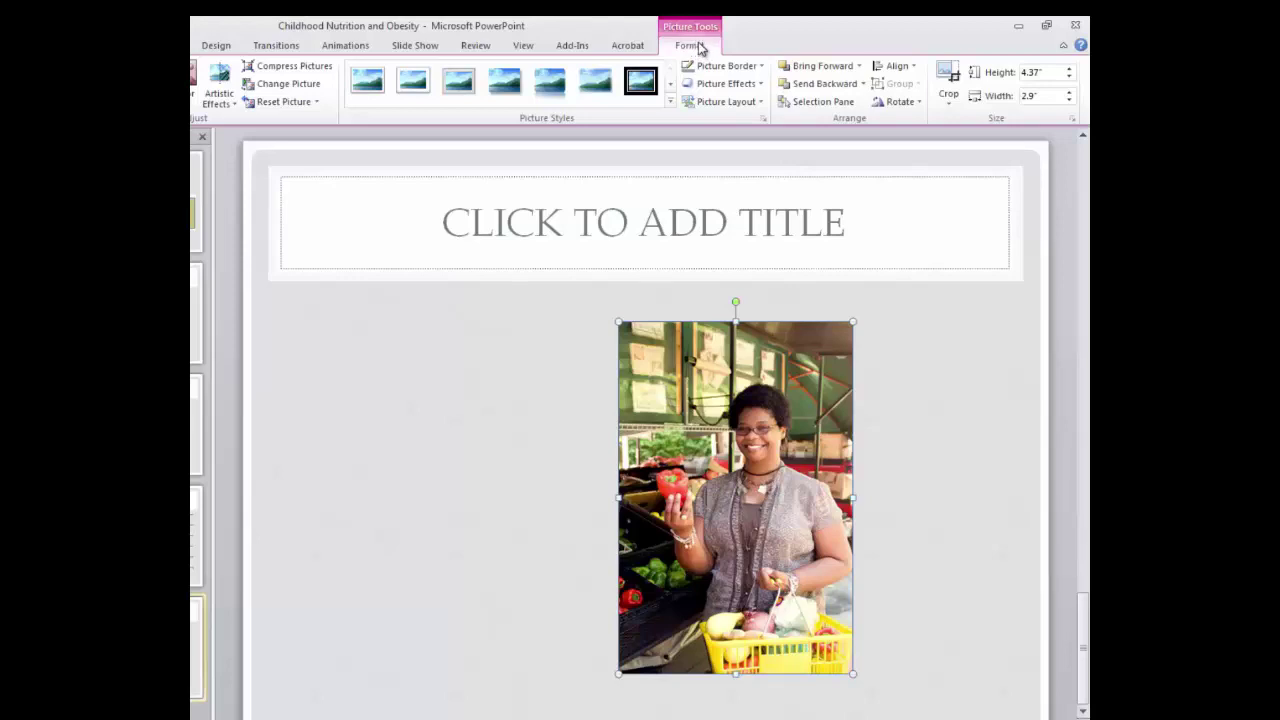
click(896, 68)
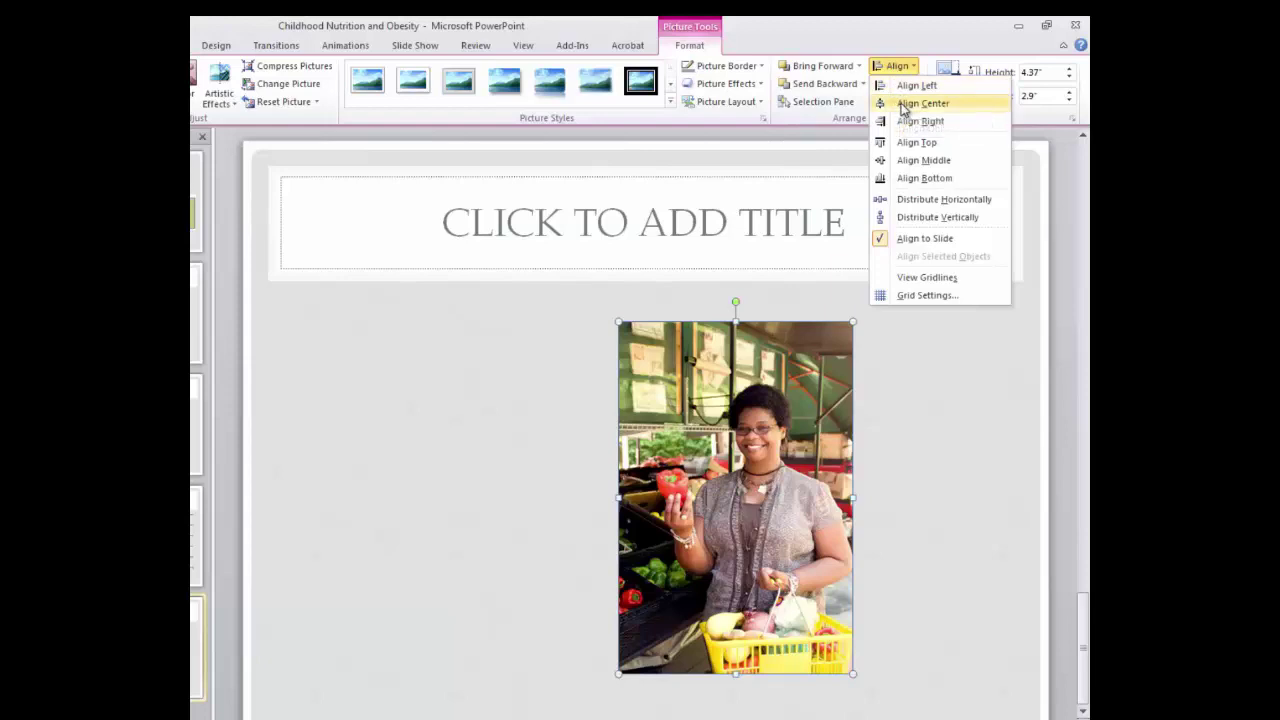
click(903, 104)
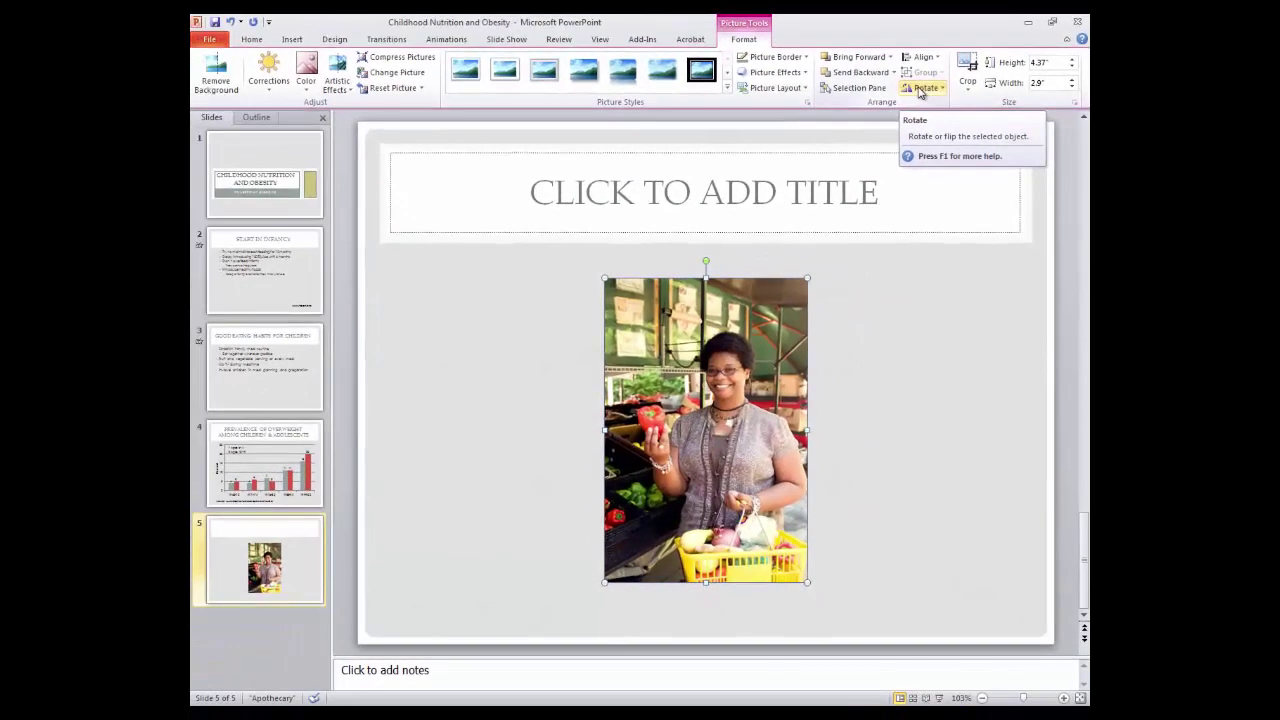
click(970, 483)
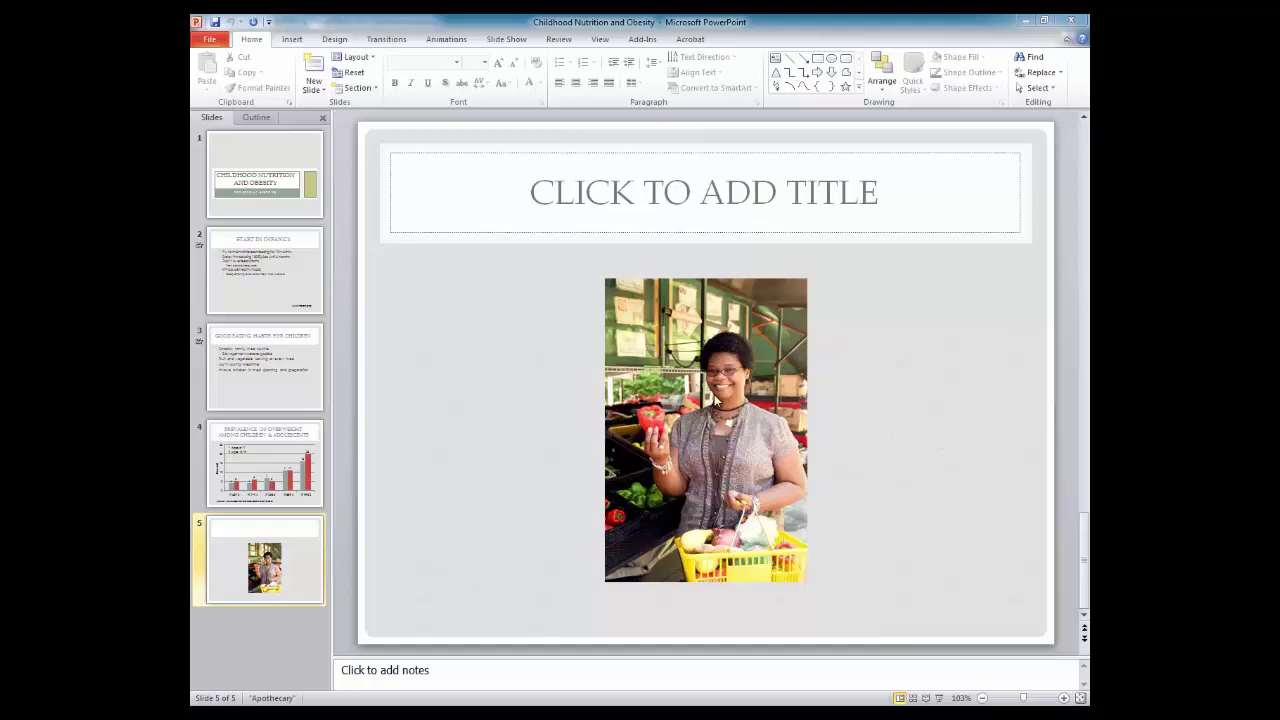
Apply the picture style with a simple thin black frame to the photo on slide 5
click(641, 347)
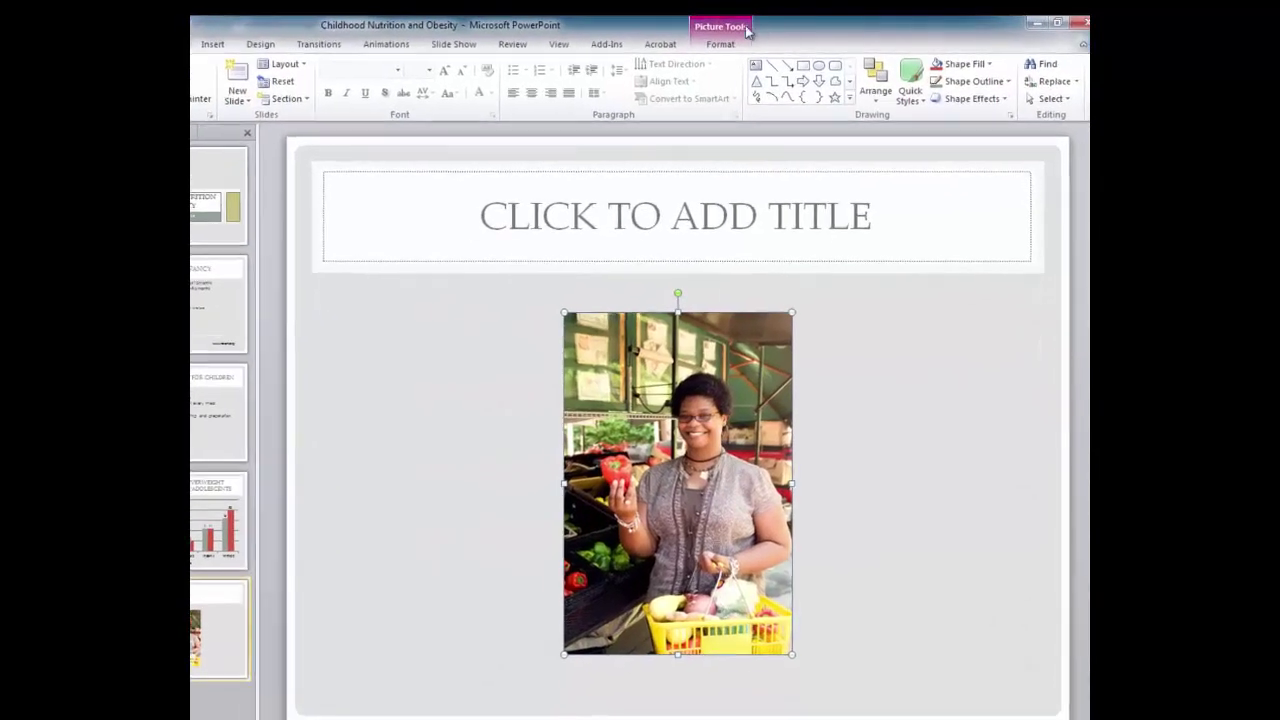
click(738, 40)
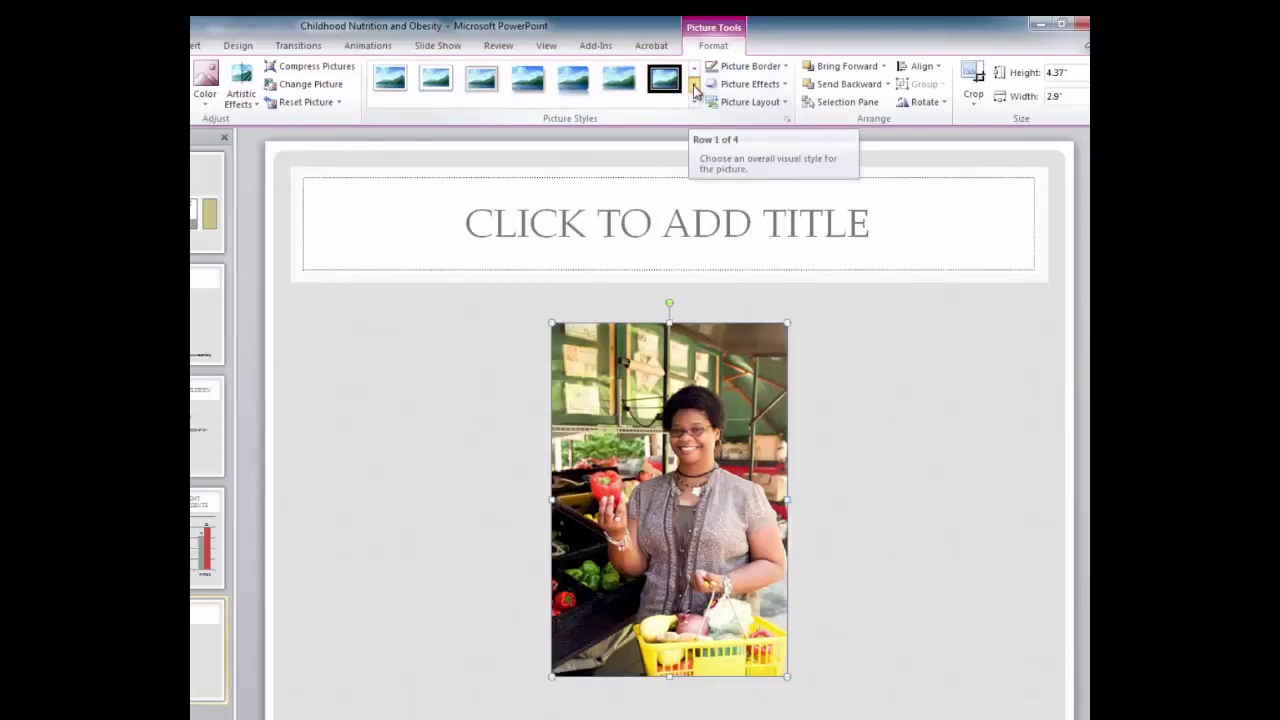
click(695, 86)
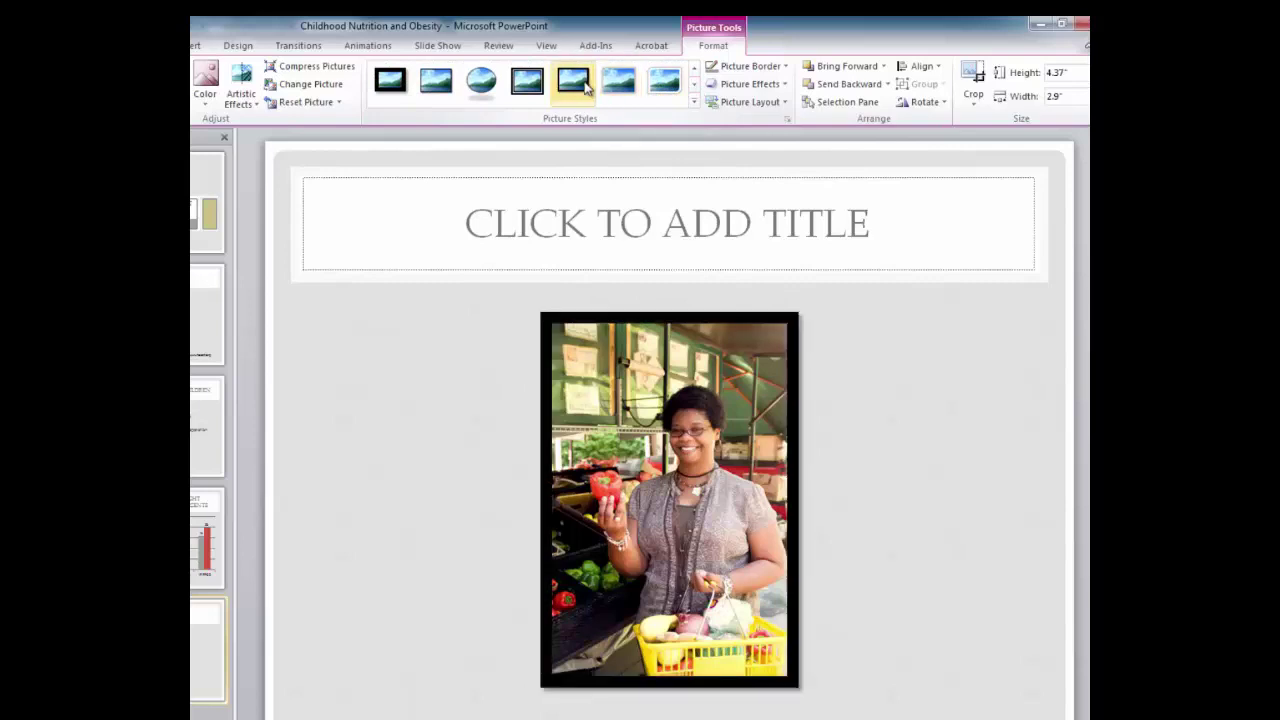
click(696, 104)
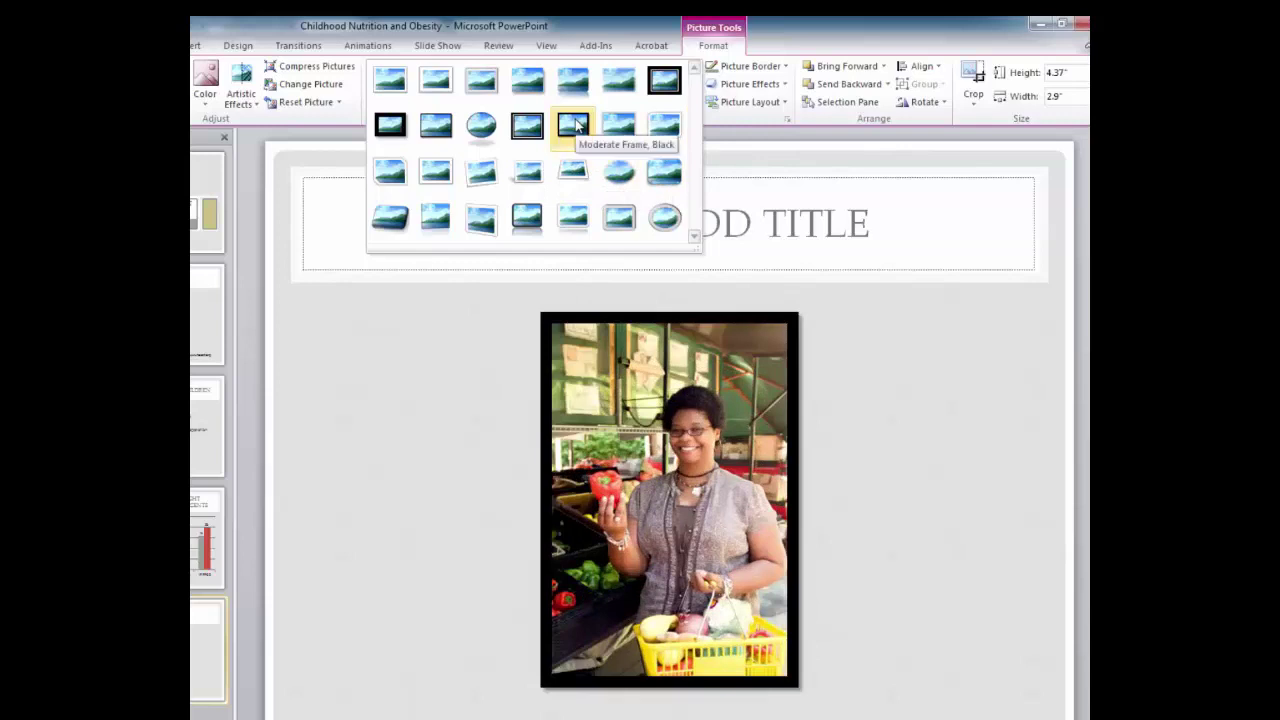
click(447, 132)
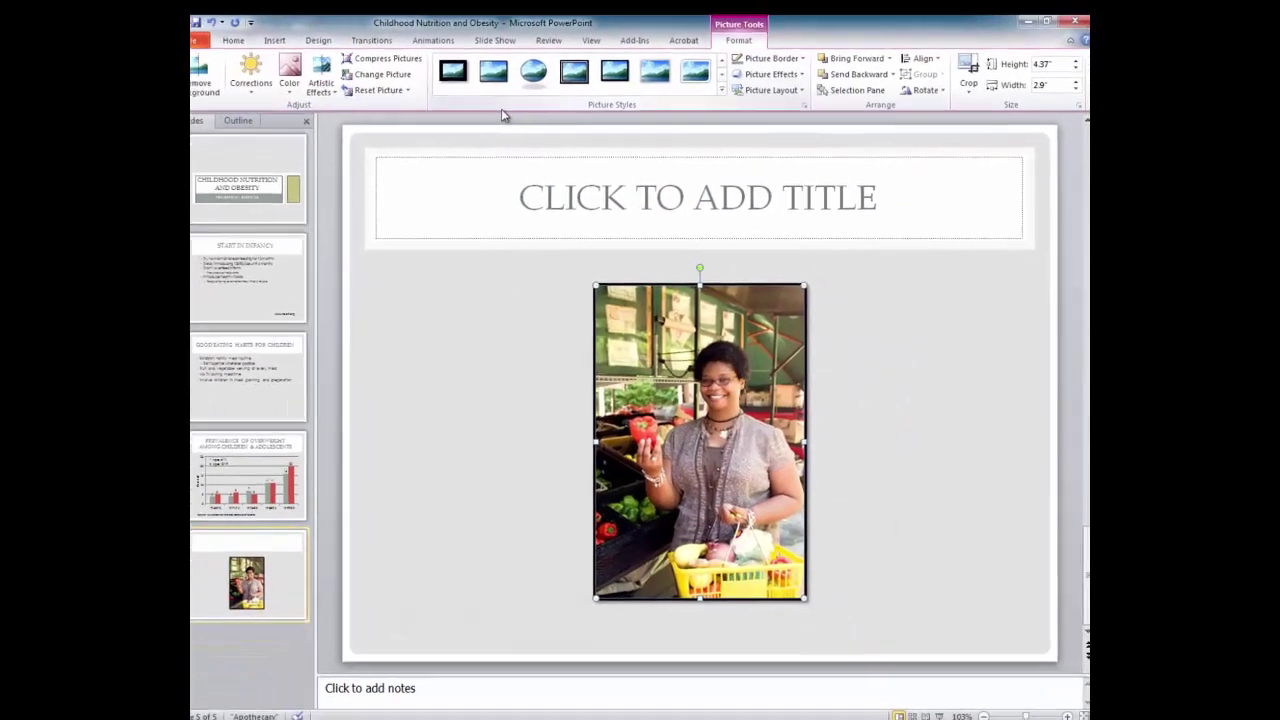
click(1033, 459)
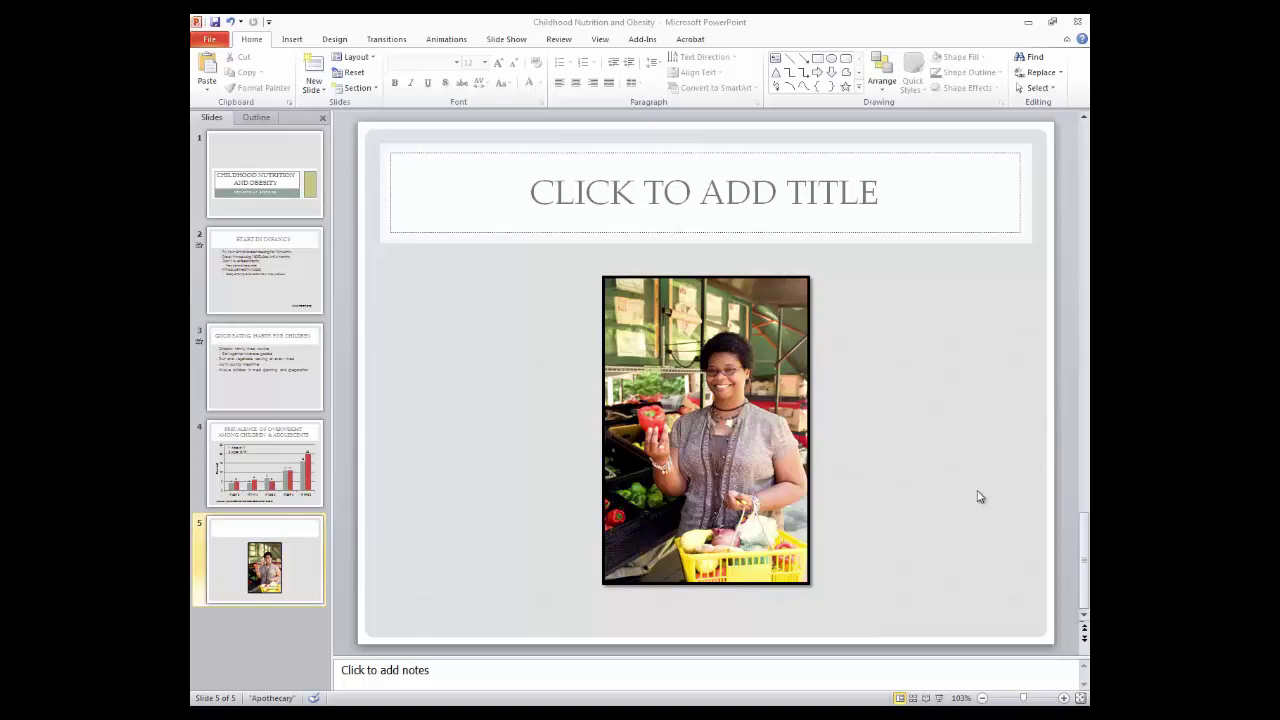
Switch to Firefox, copy the phil.cdc.gov/ part of the image page's address, and return to PowerPoint
key(alt+Tab)
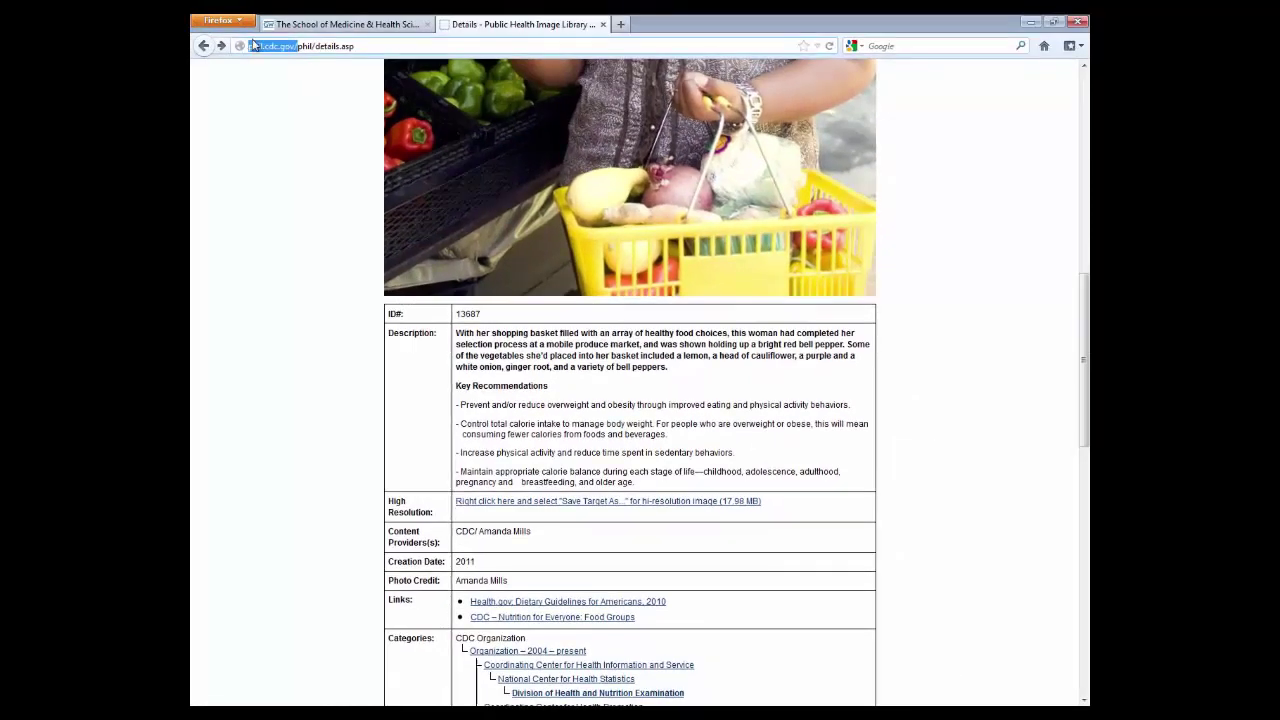
drag(250, 46, 324, 43)
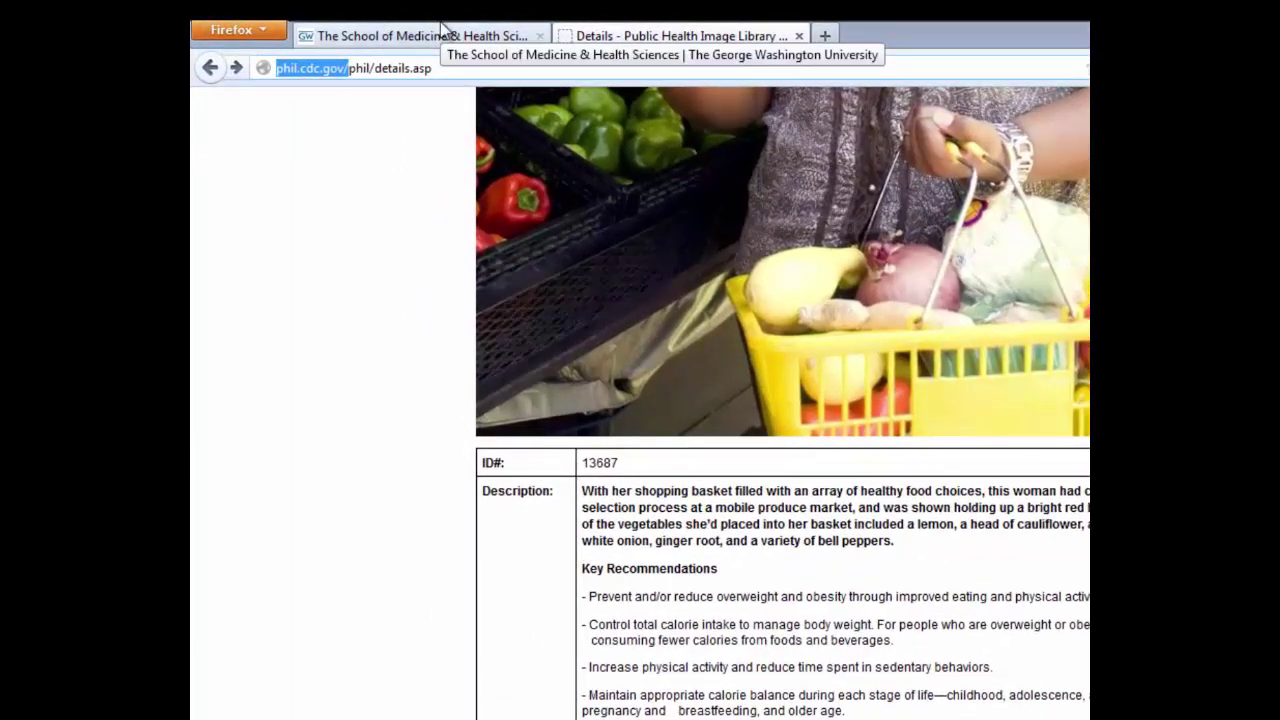
key(ctrl+c)
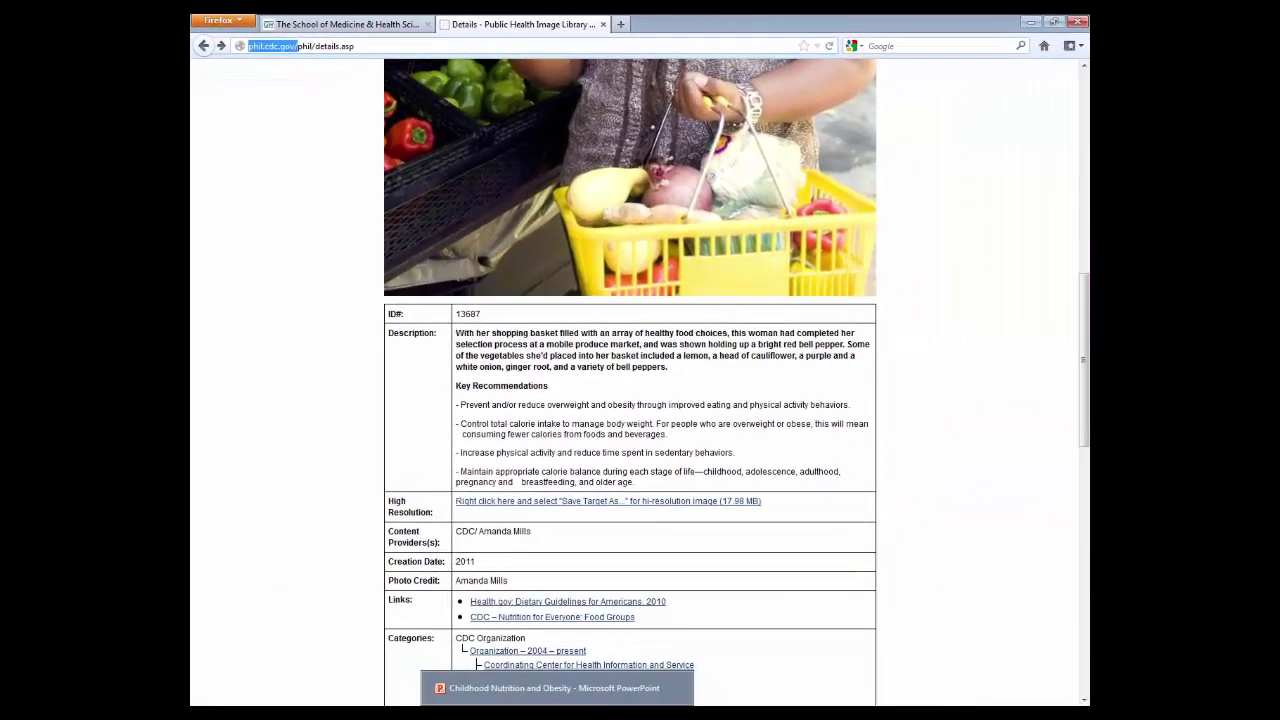
key(alt+Tab)
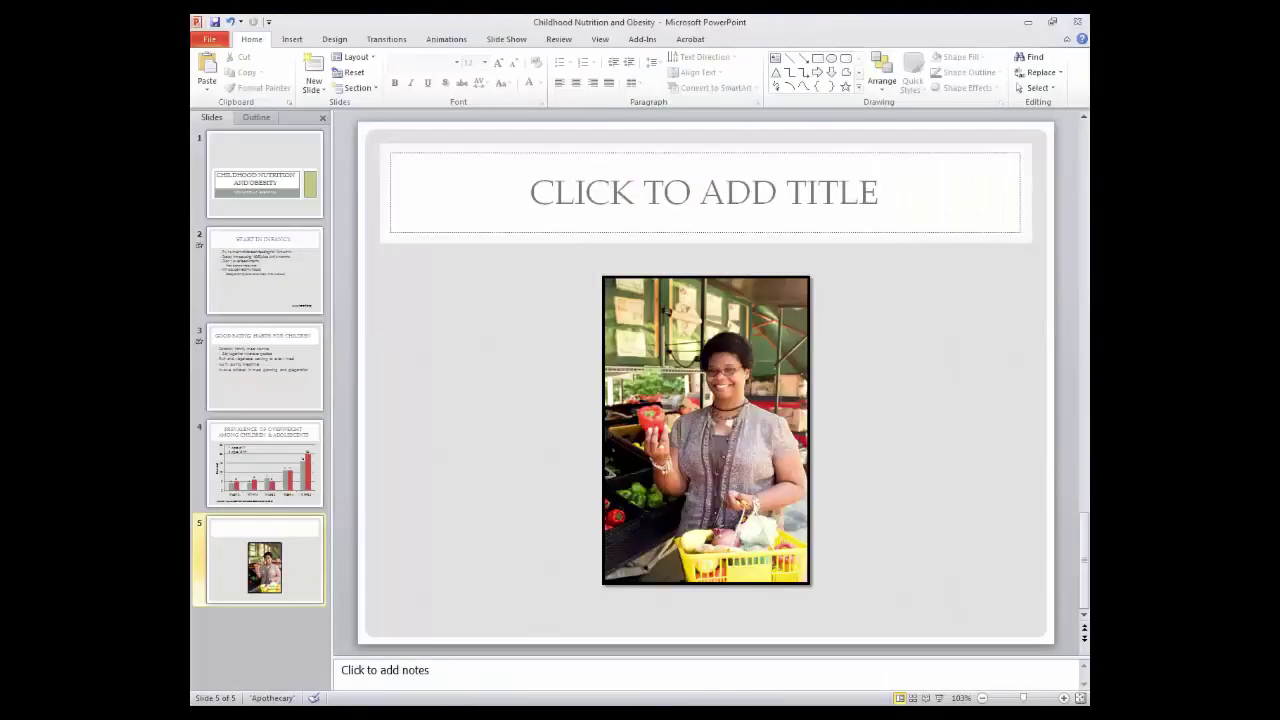
click(292, 39)
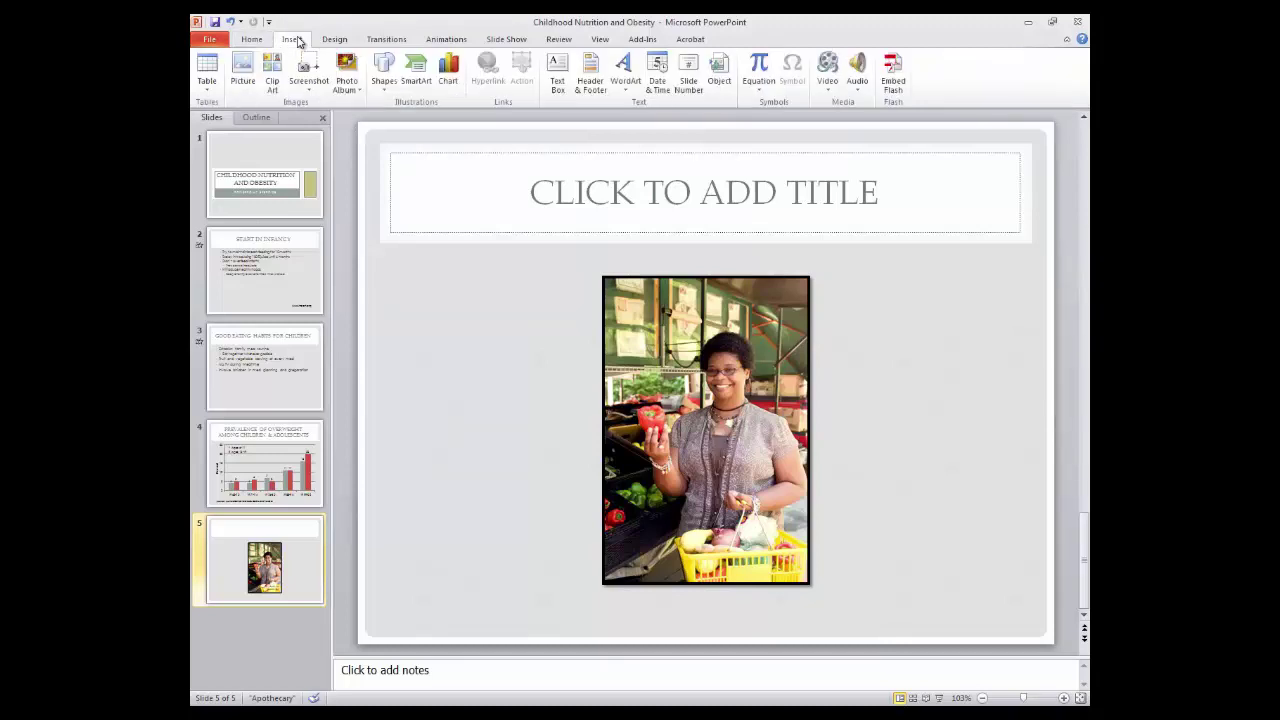
click(557, 72)
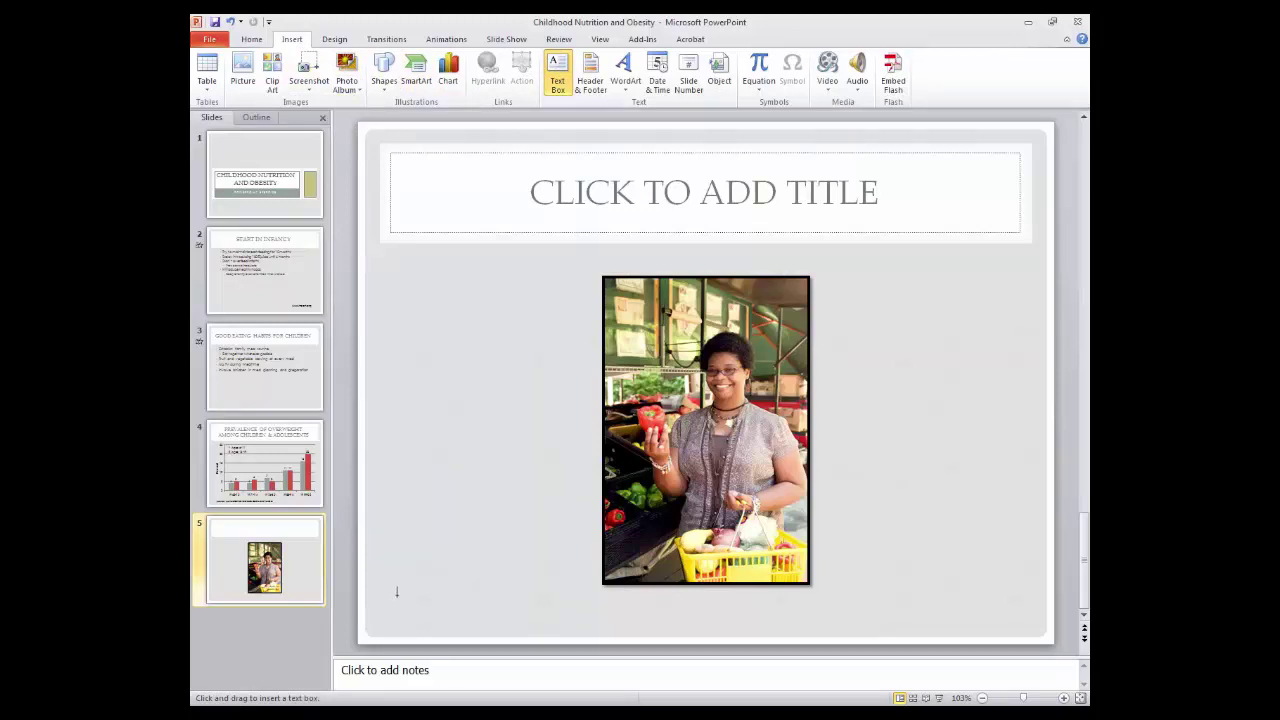
mouse_move(398, 597)
mouse_down()
mouse_move(490, 618)
mouse_move(1025, 621)
mouse_up()
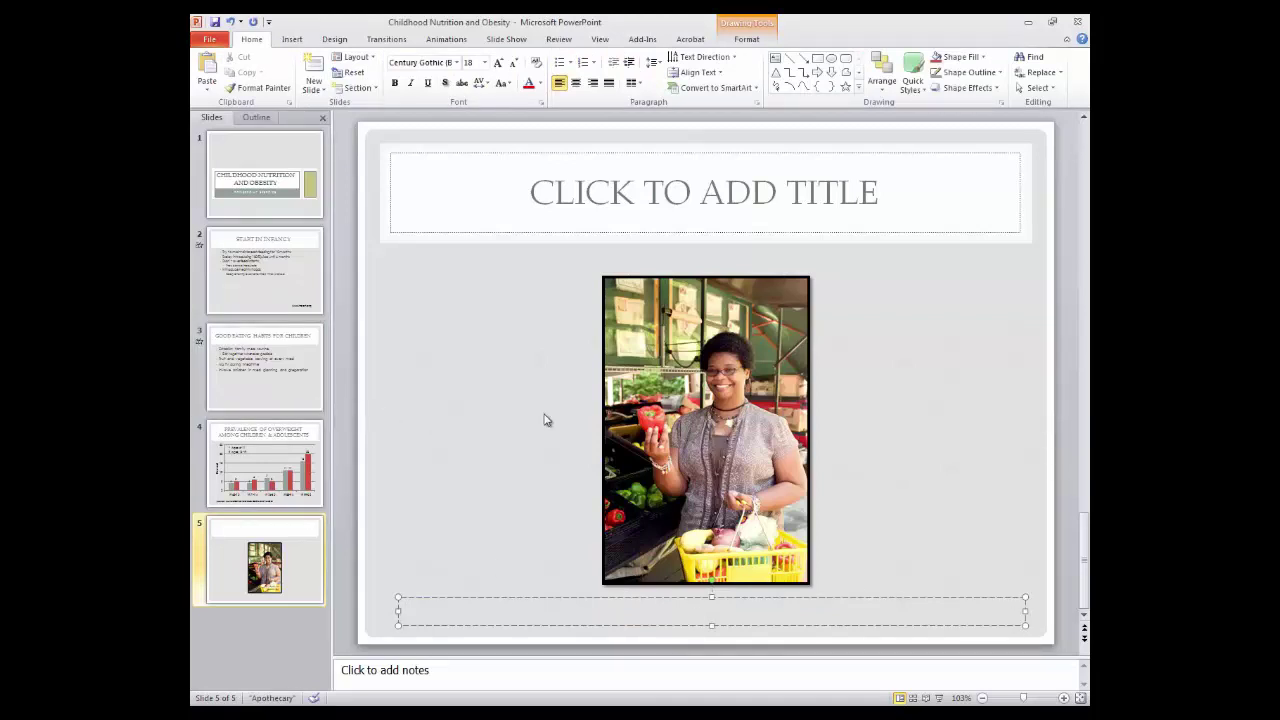
text(Amanda Mill)
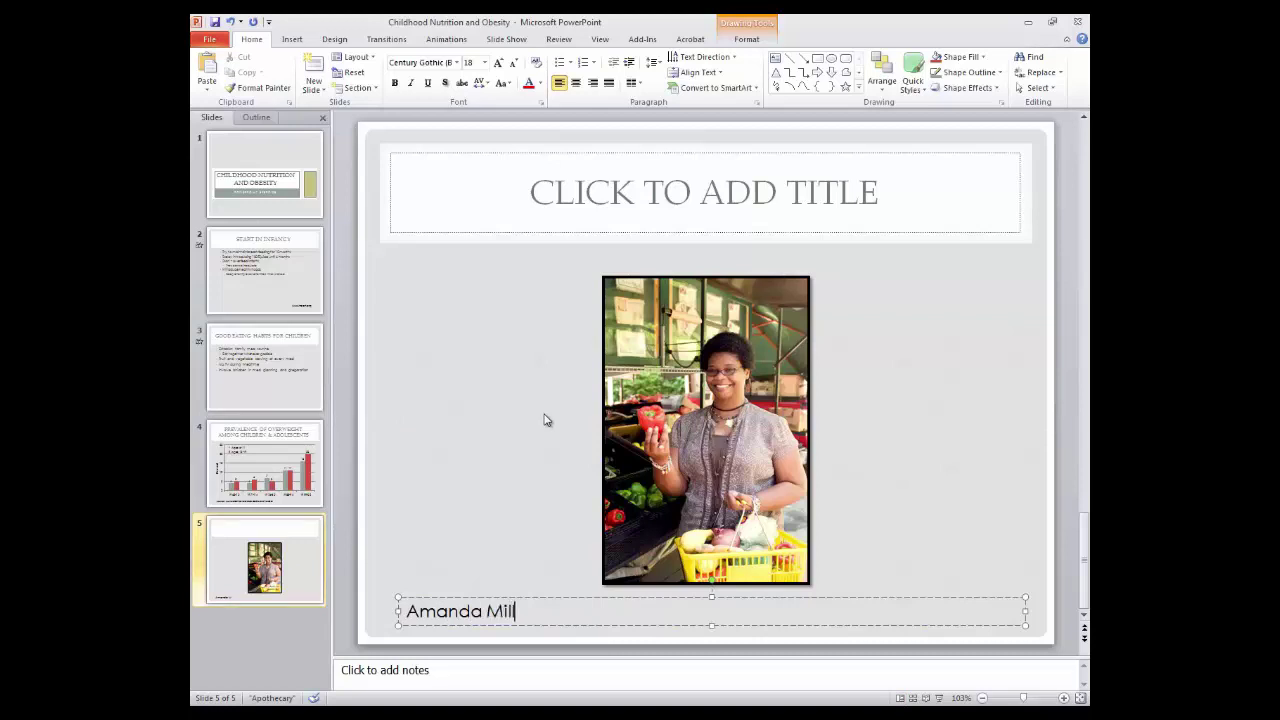
text(s. Title unknown)
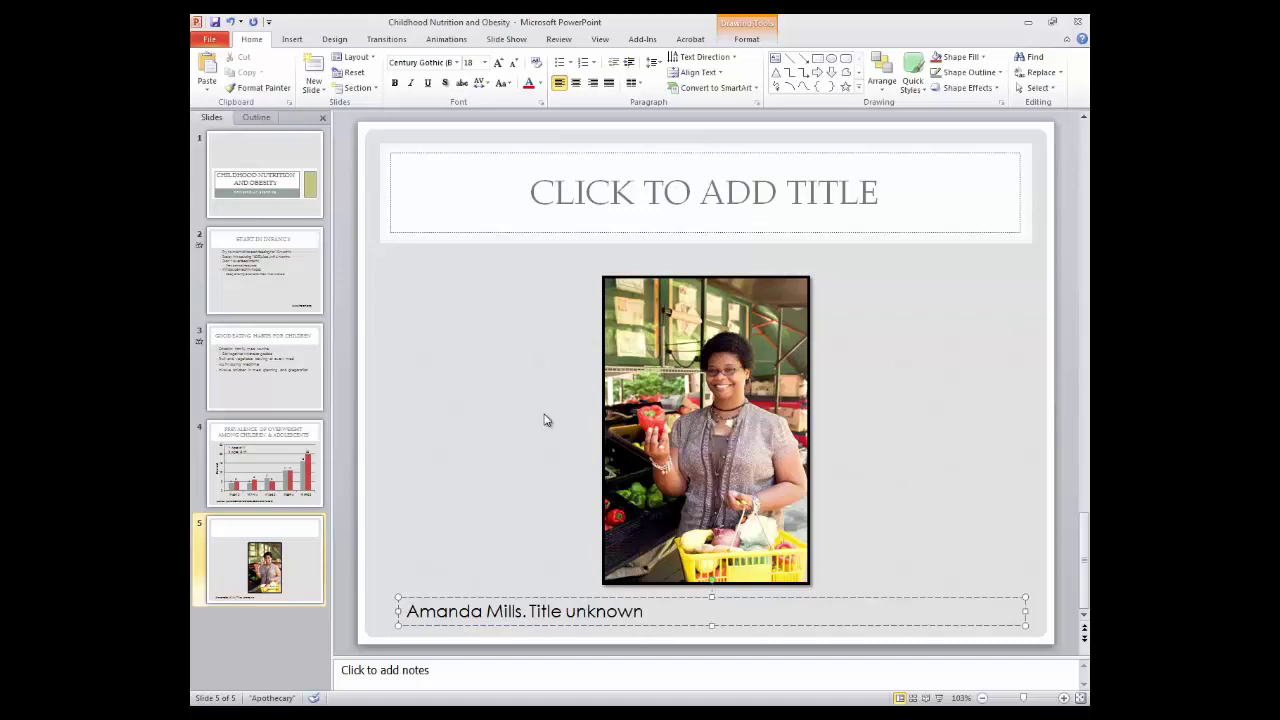
text( [Online image)
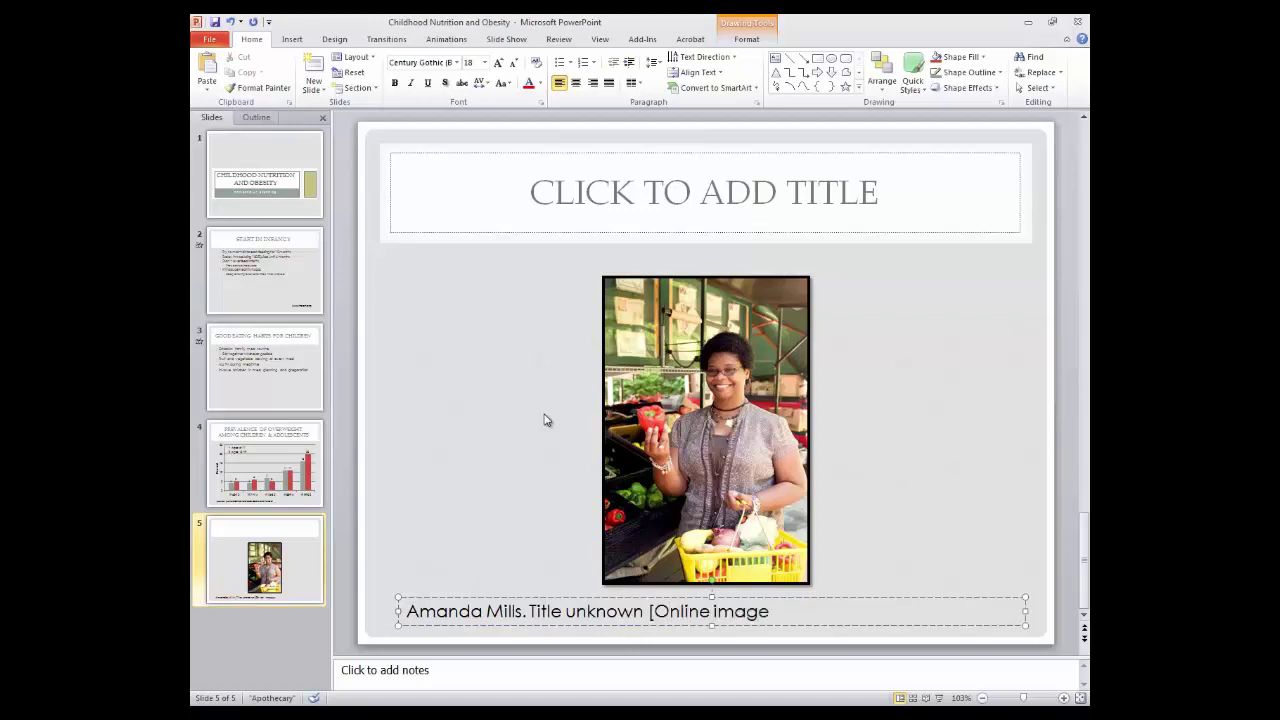
text(]. Retrieved 3)
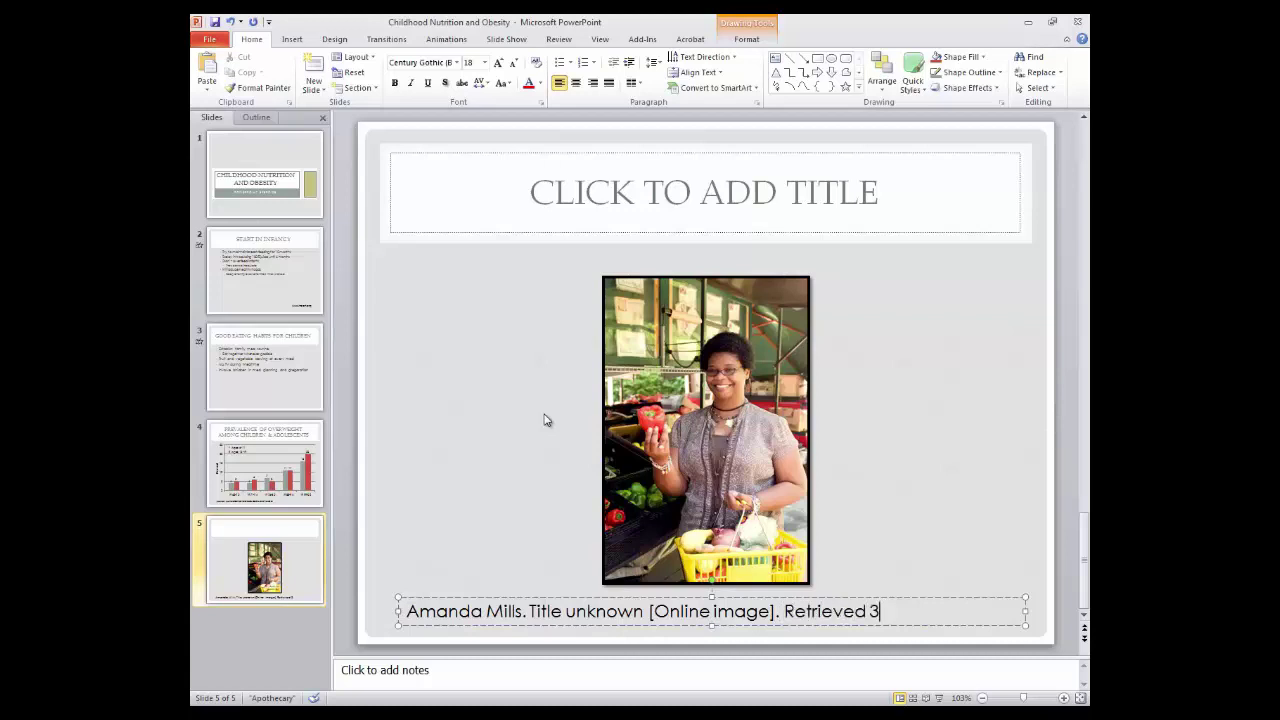
text(/27/2014 from)
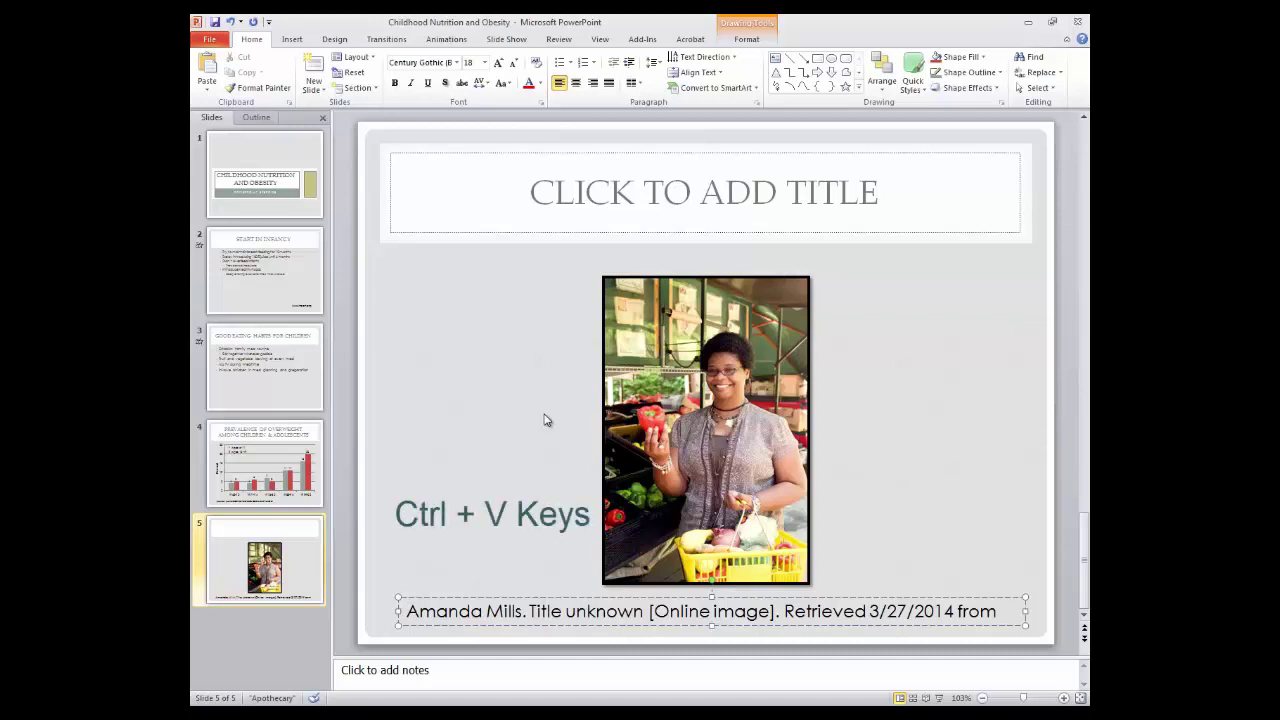
key(ctrl+v)
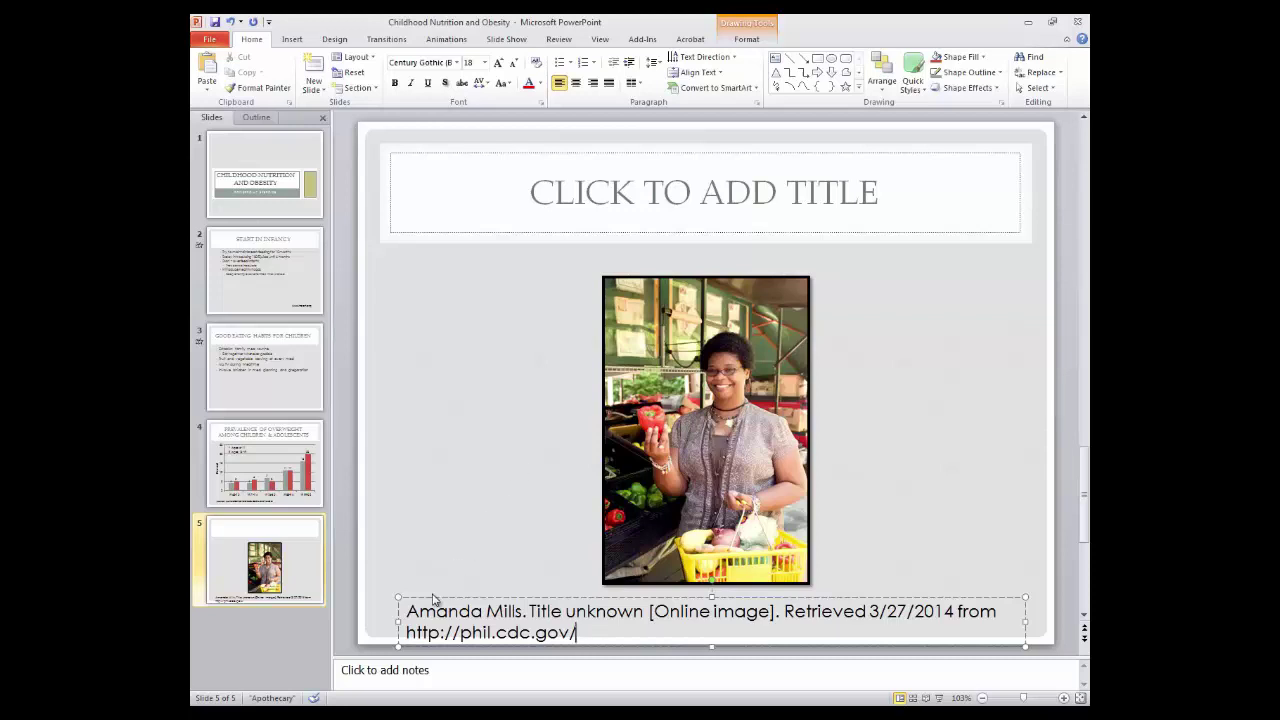
Reduce the whole citation text beneath the picture to 11 pt and center it within its text box
drag(407, 611, 620, 631)
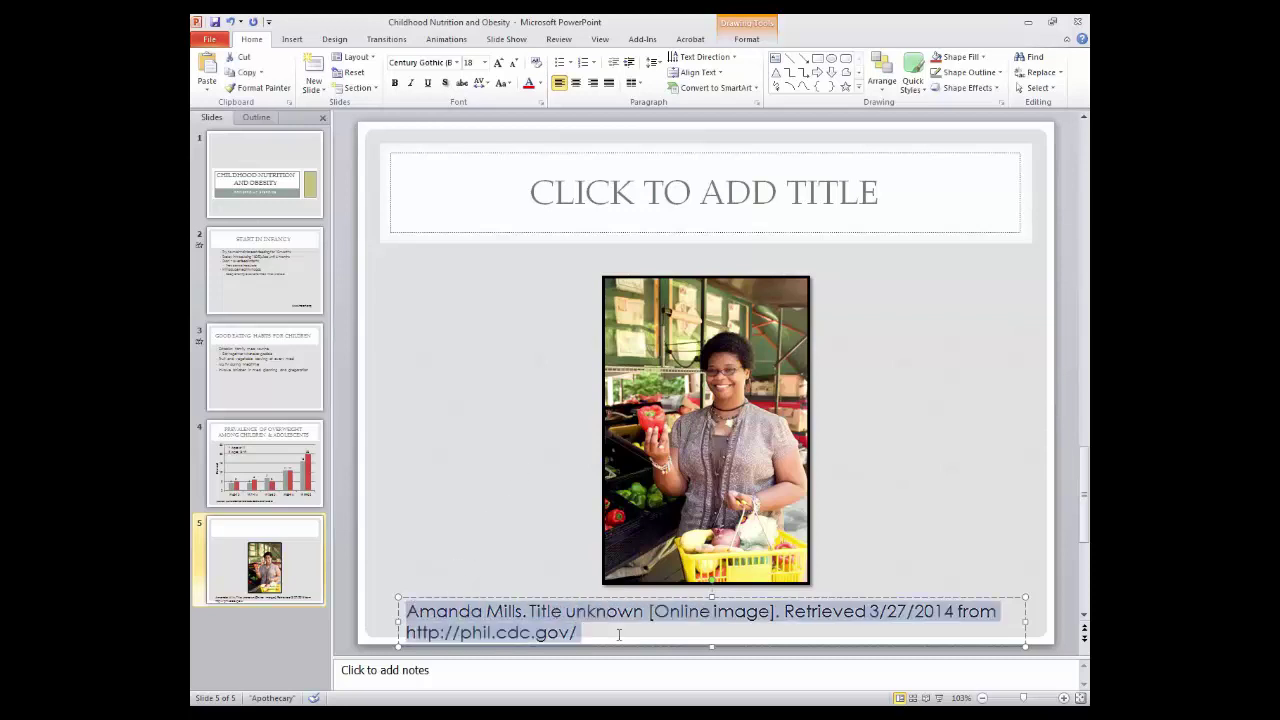
click(515, 64)
click(515, 64)
click(515, 64)
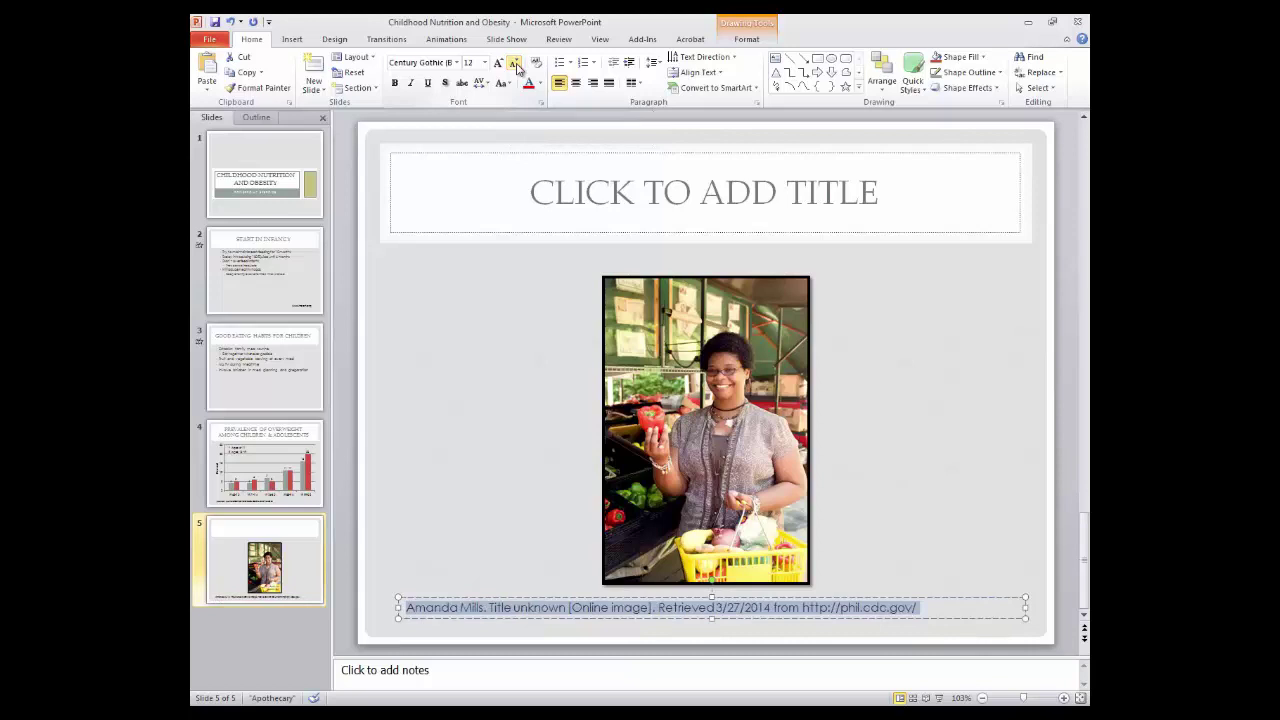
click(515, 64)
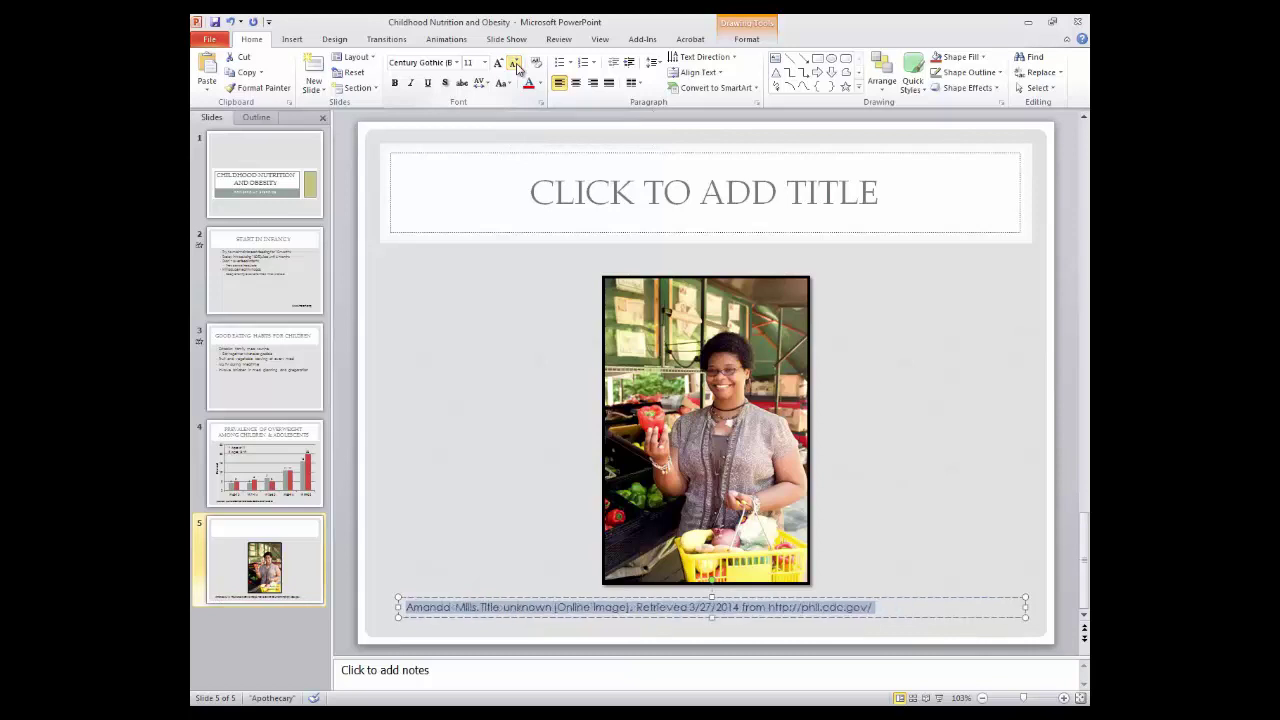
click(577, 84)
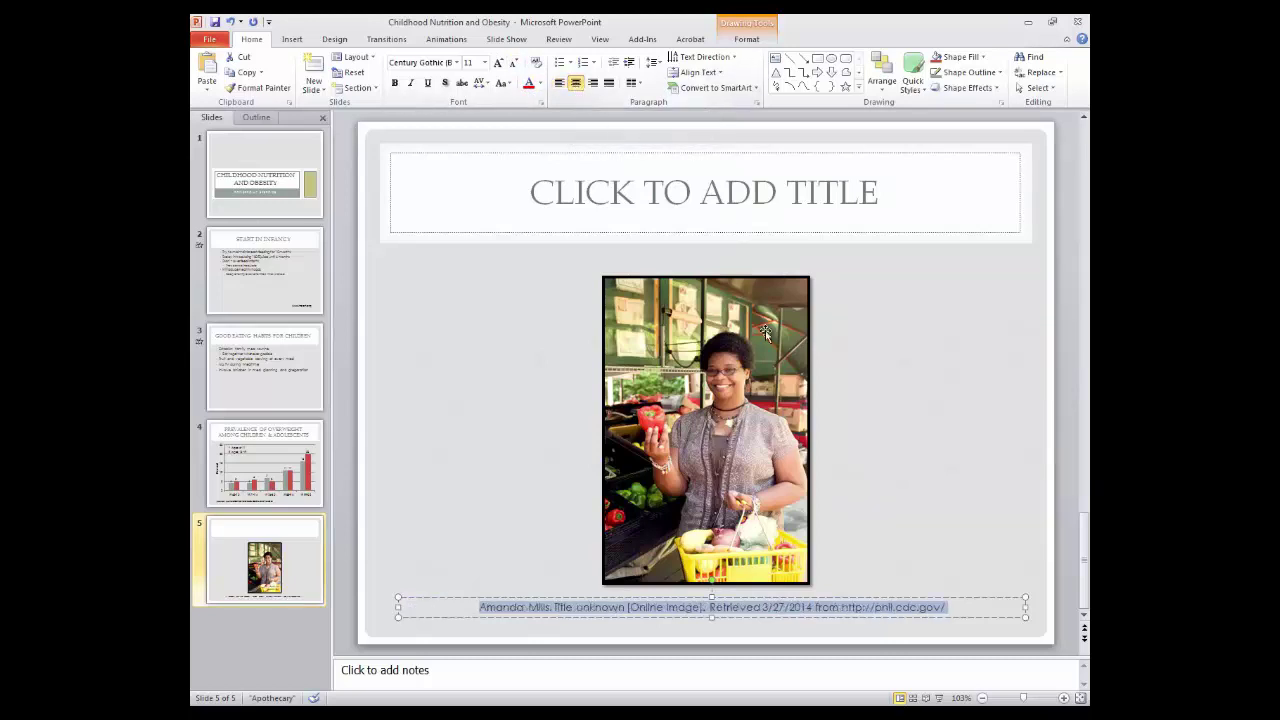
click(890, 448)
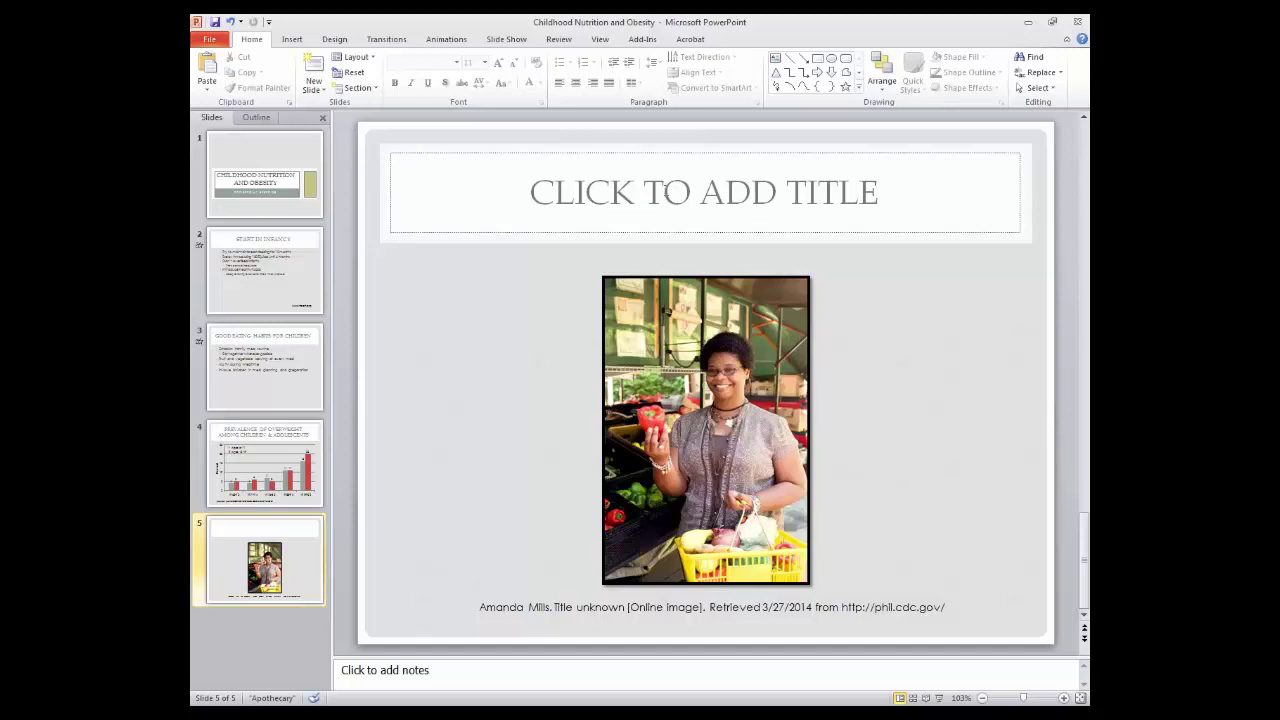
Title slide 5 "COMBATTING OBESITY"
click(665, 192)
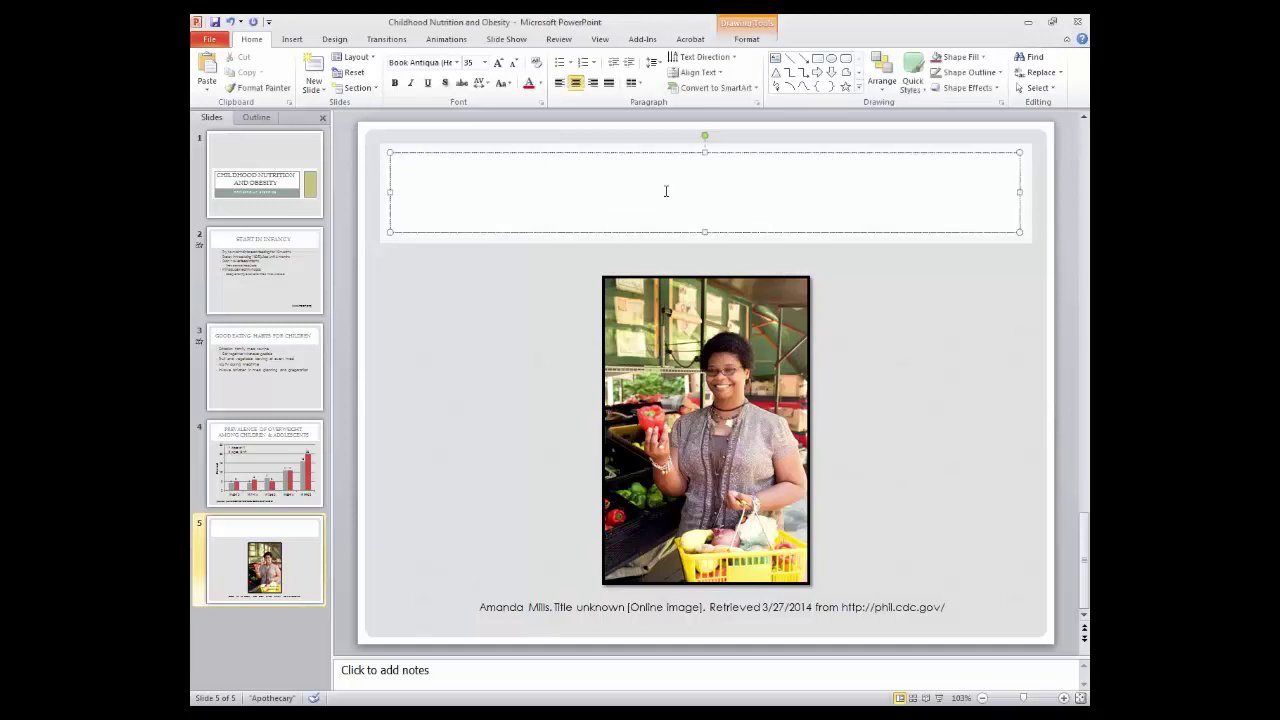
text(COMBATTING )
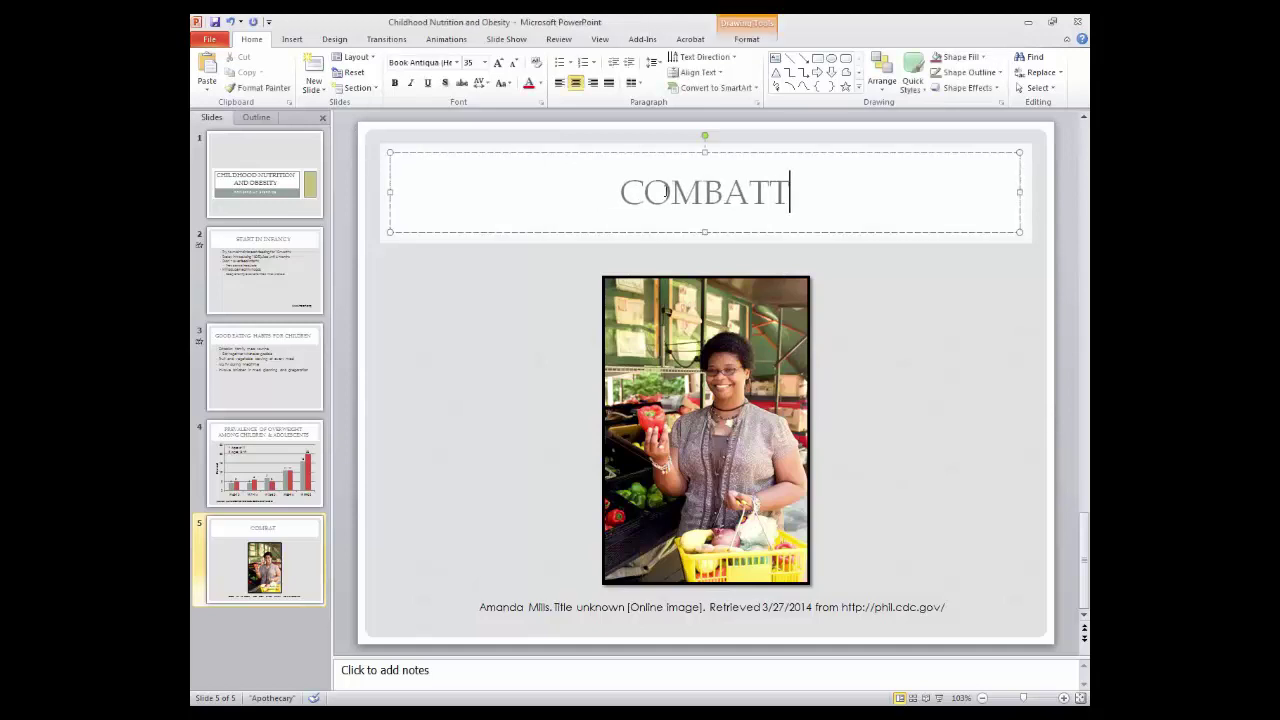
text(OBESITY)
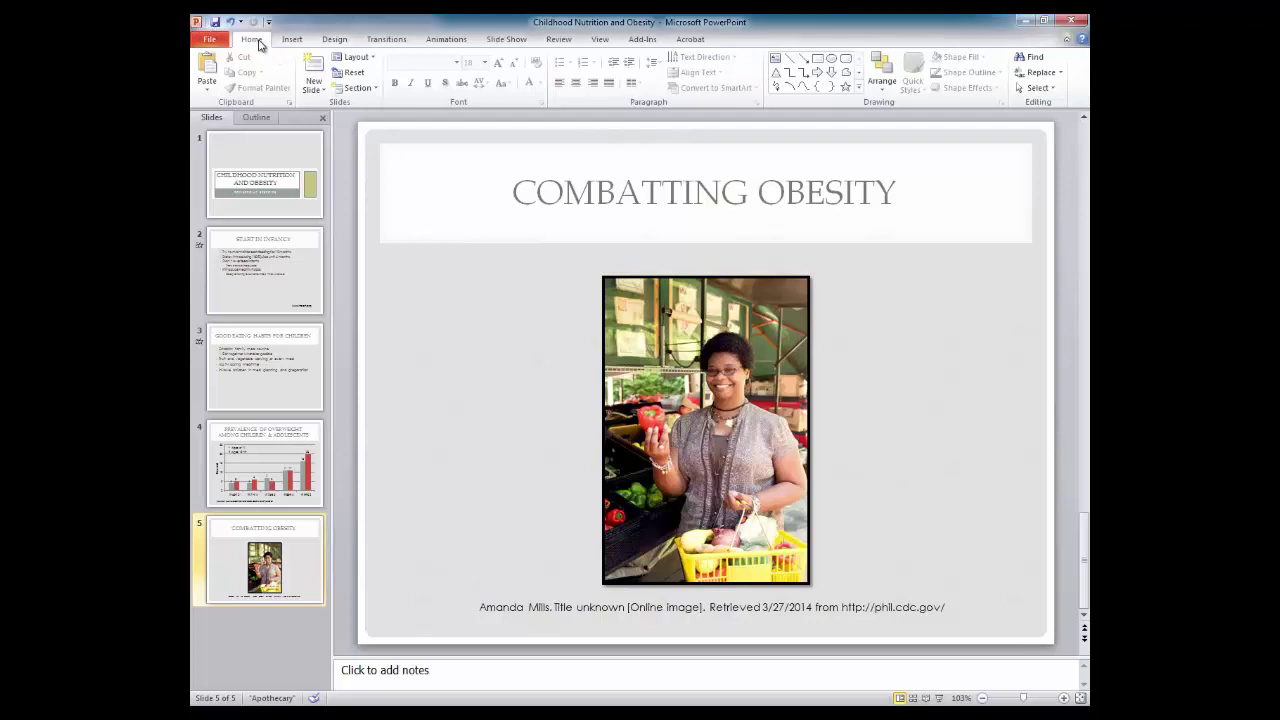
Add a Title and Content slide after slide 5 and title it "WEIGHING THE ODDS: CHILDHOOD OBESITY"
click(314, 88)
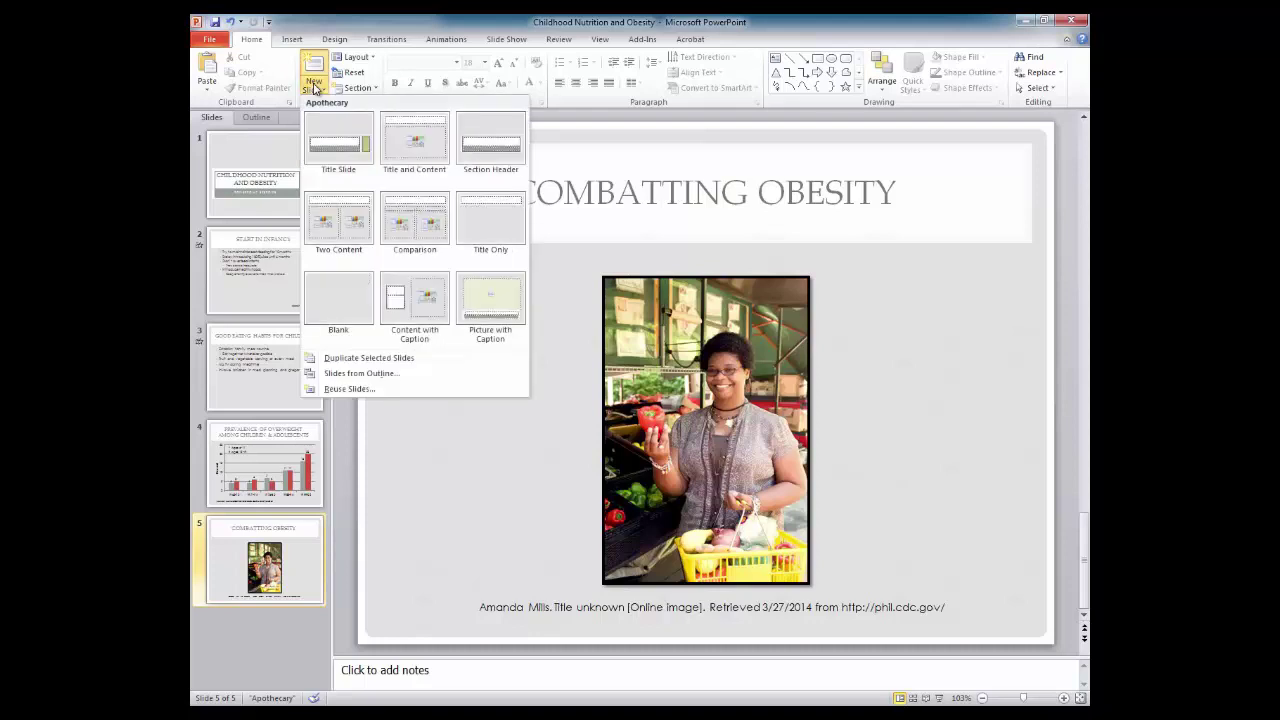
click(419, 142)
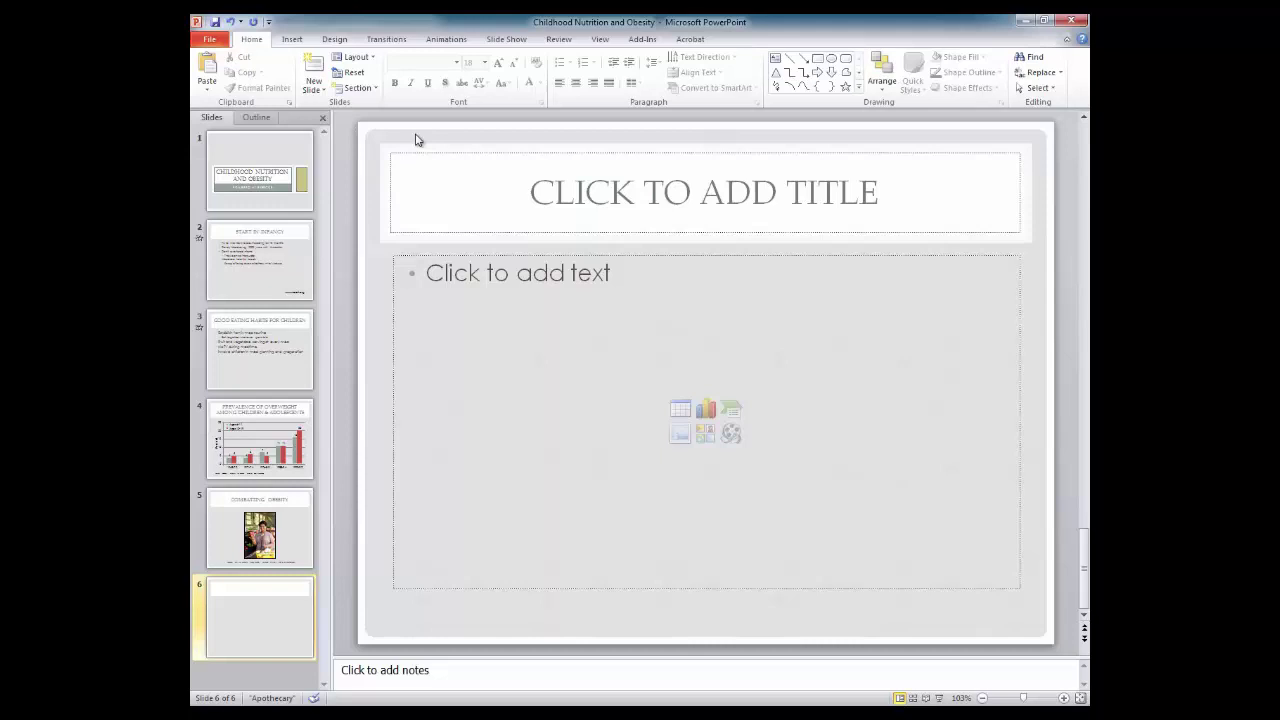
click(586, 192)
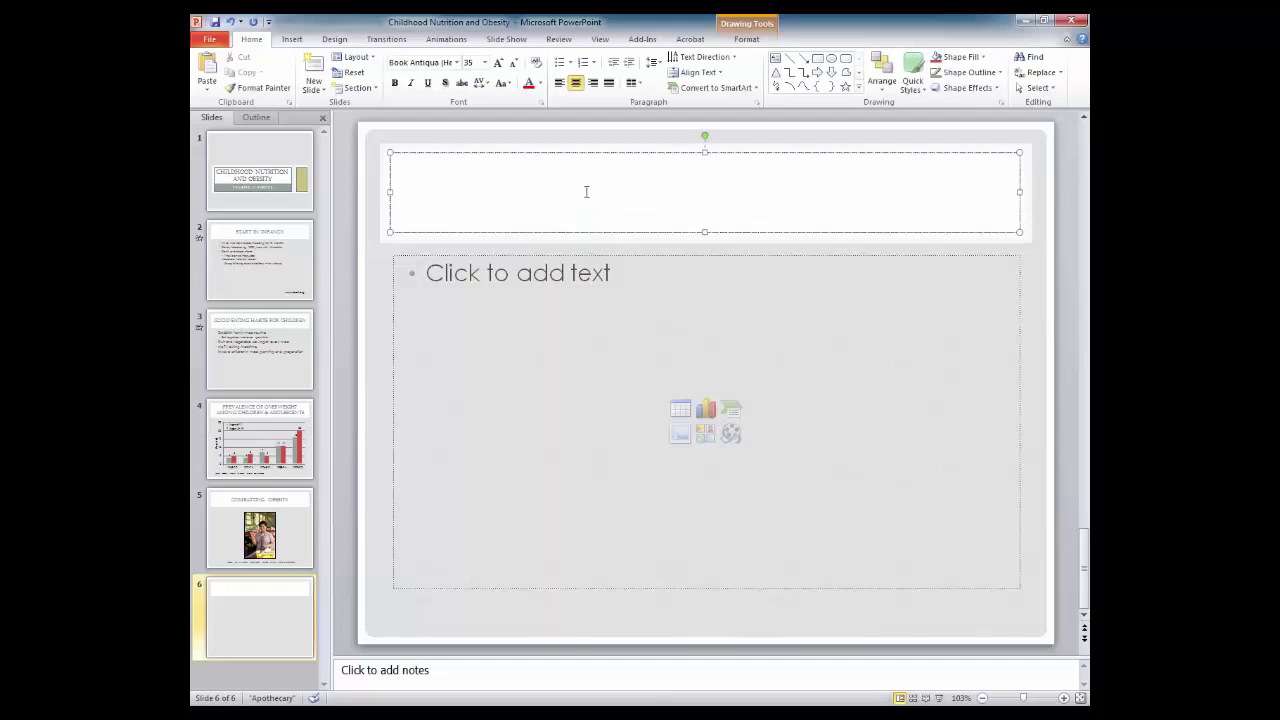
text(Weighing the Odd)
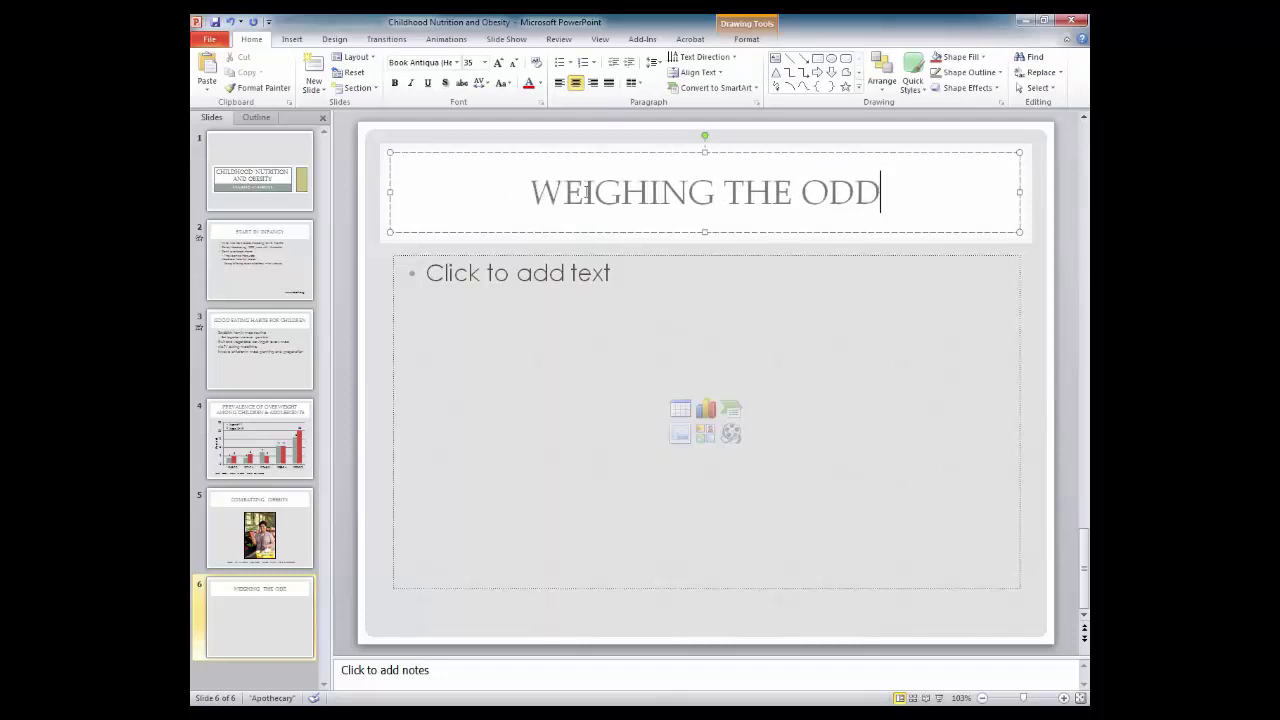
text(s: Childhood)
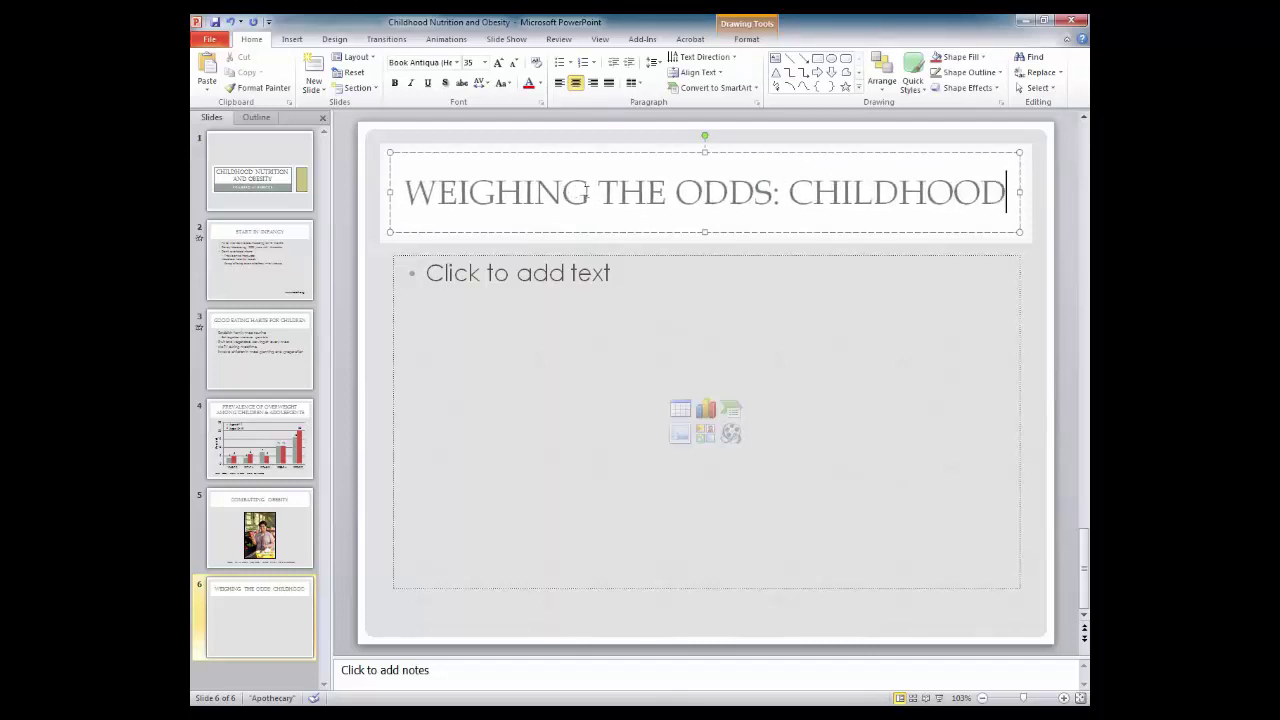
text( Obesity)
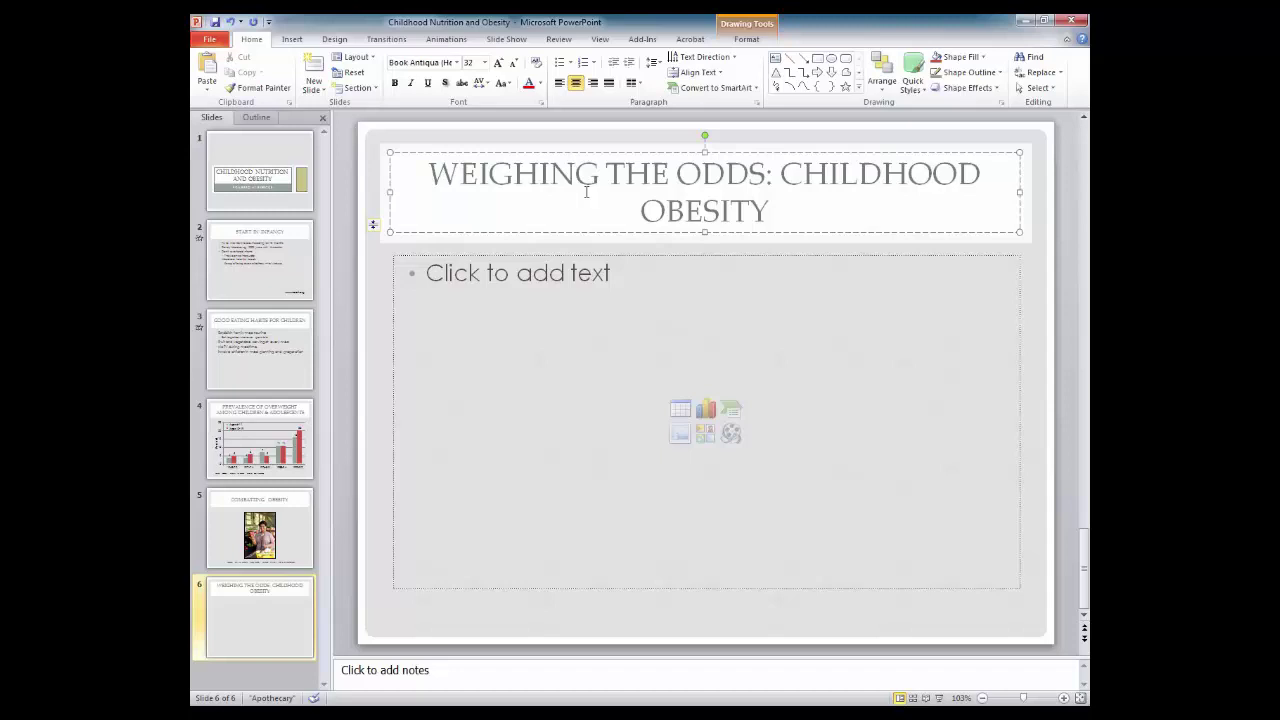
click(625, 244)
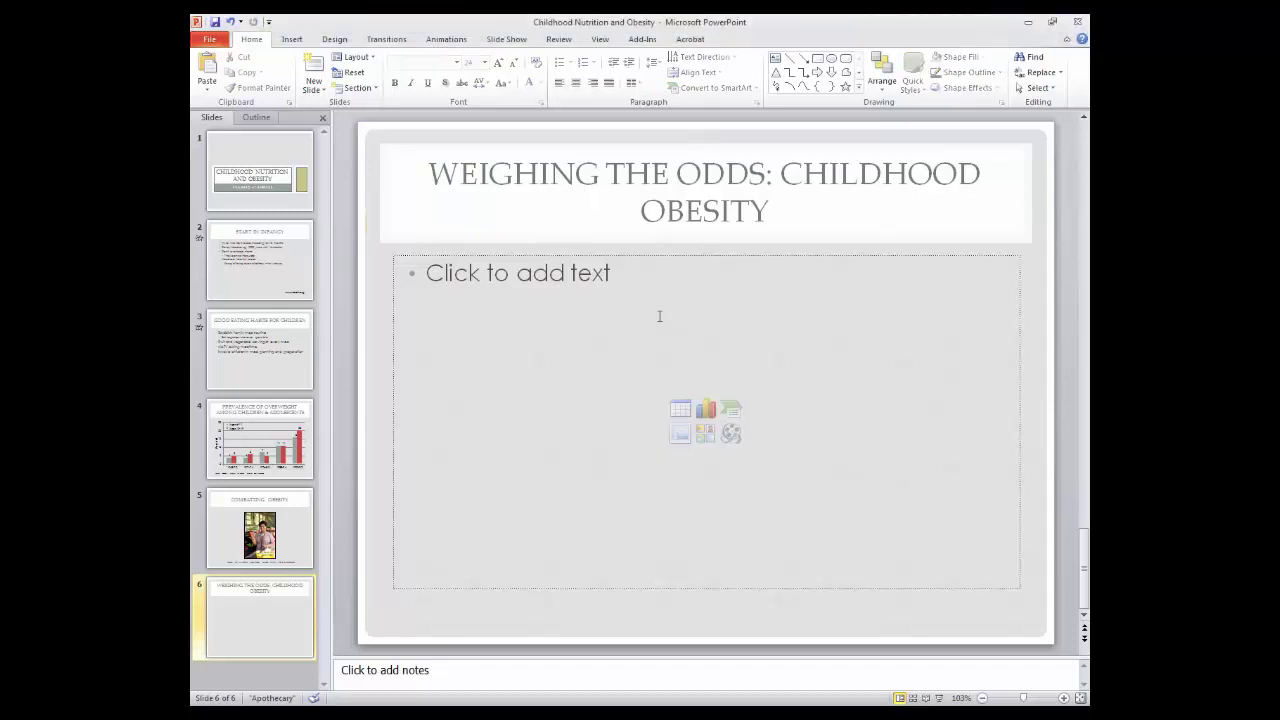
Start inserting clip art in slide 6's content placeholder and search the clip art for "film"
click(707, 438)
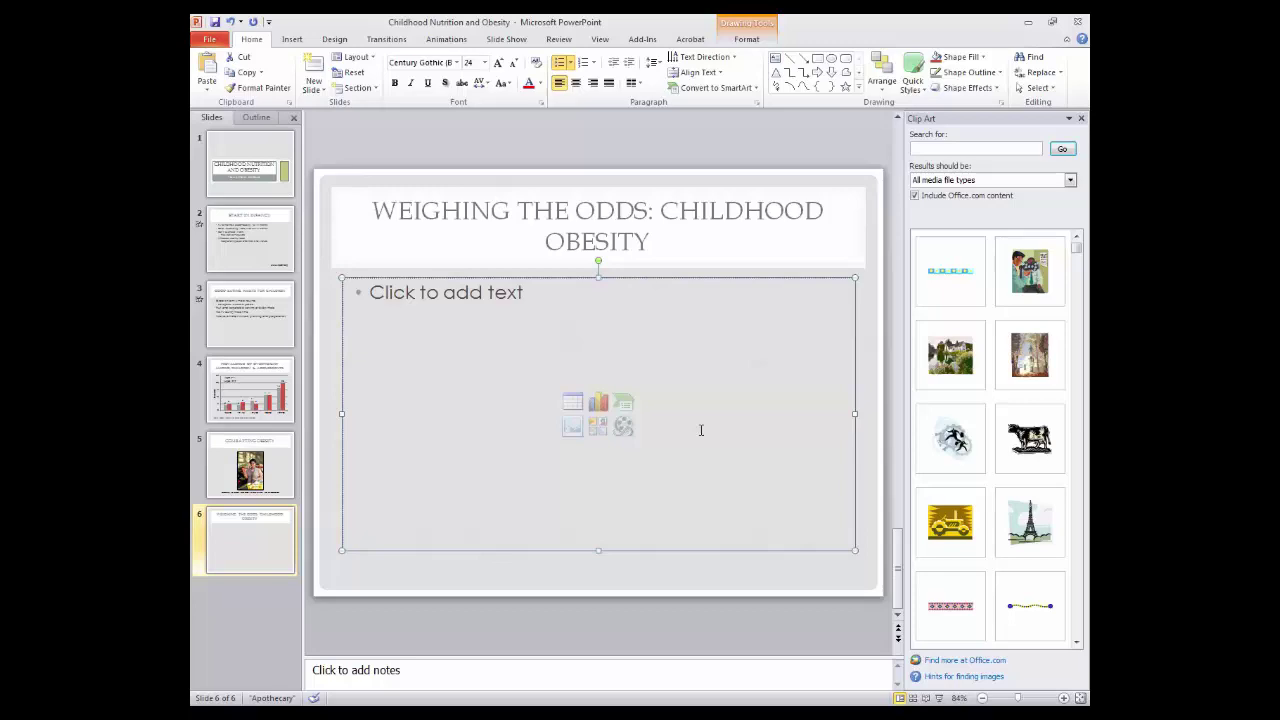
click(938, 171)
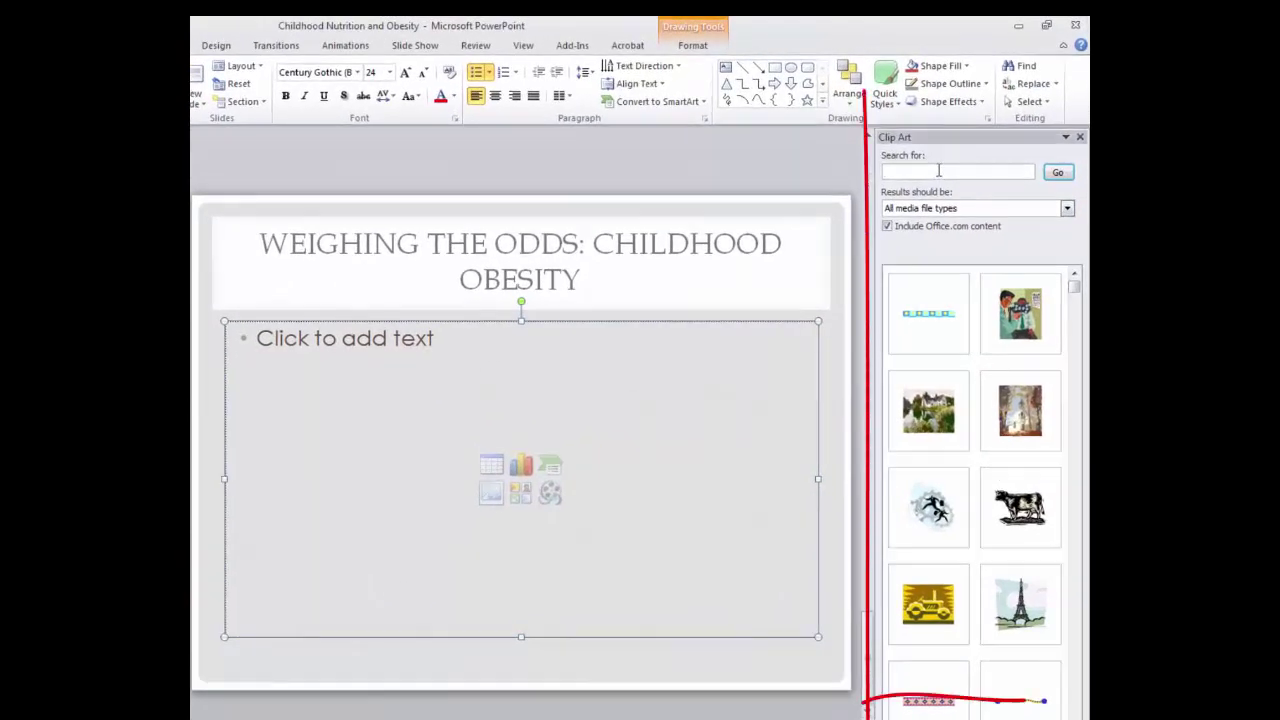
text(film)
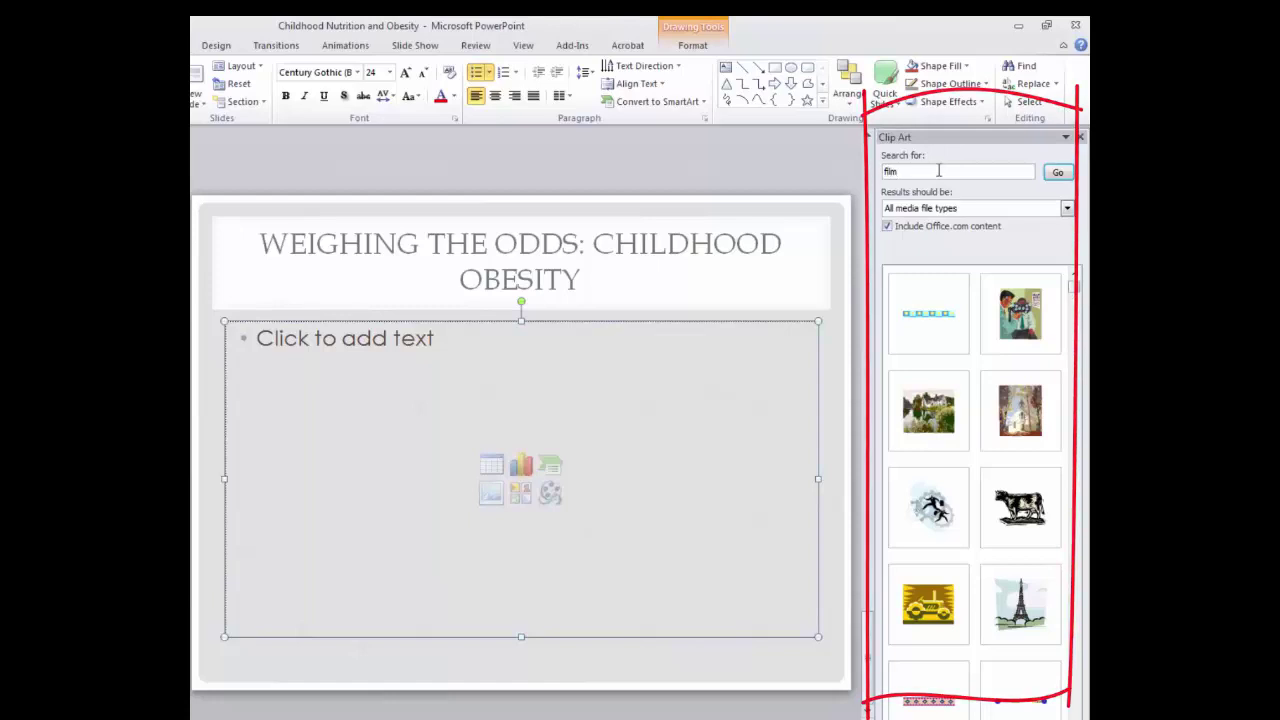
key(Return)
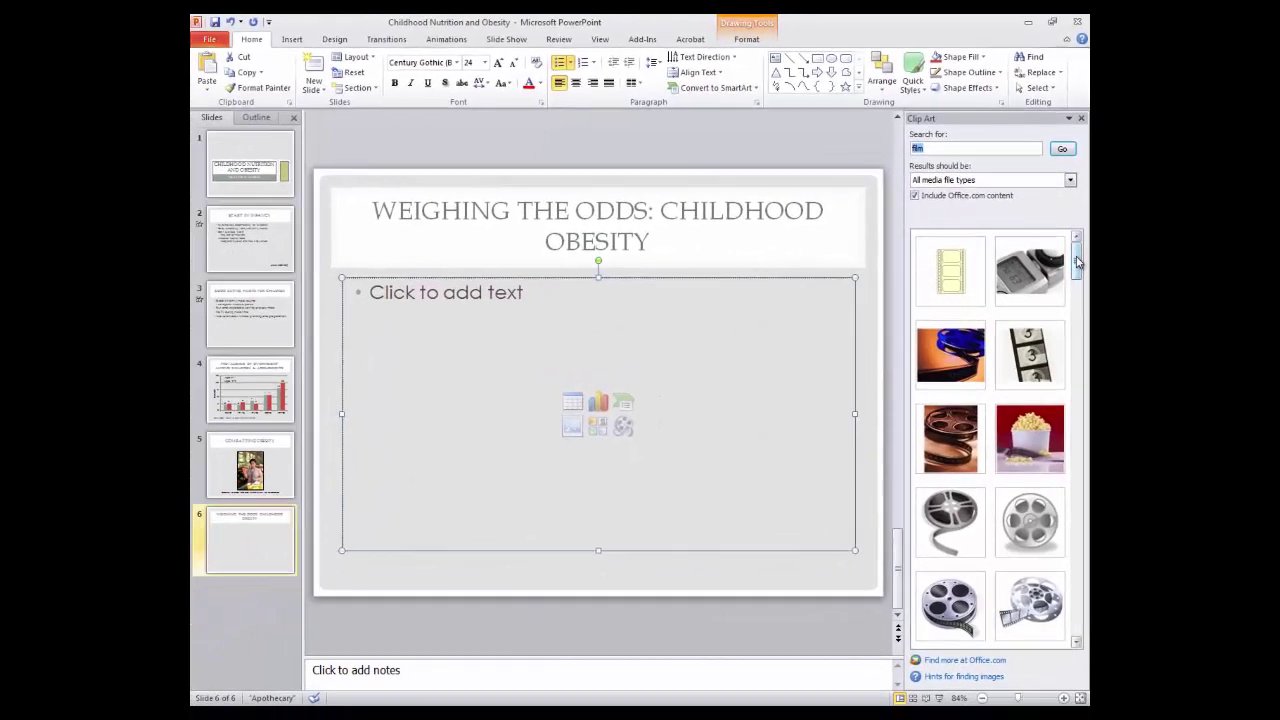
mouse_move(1078, 262)
mouse_down()
mouse_move(1087, 370)
mouse_move(1080, 248)
mouse_up()
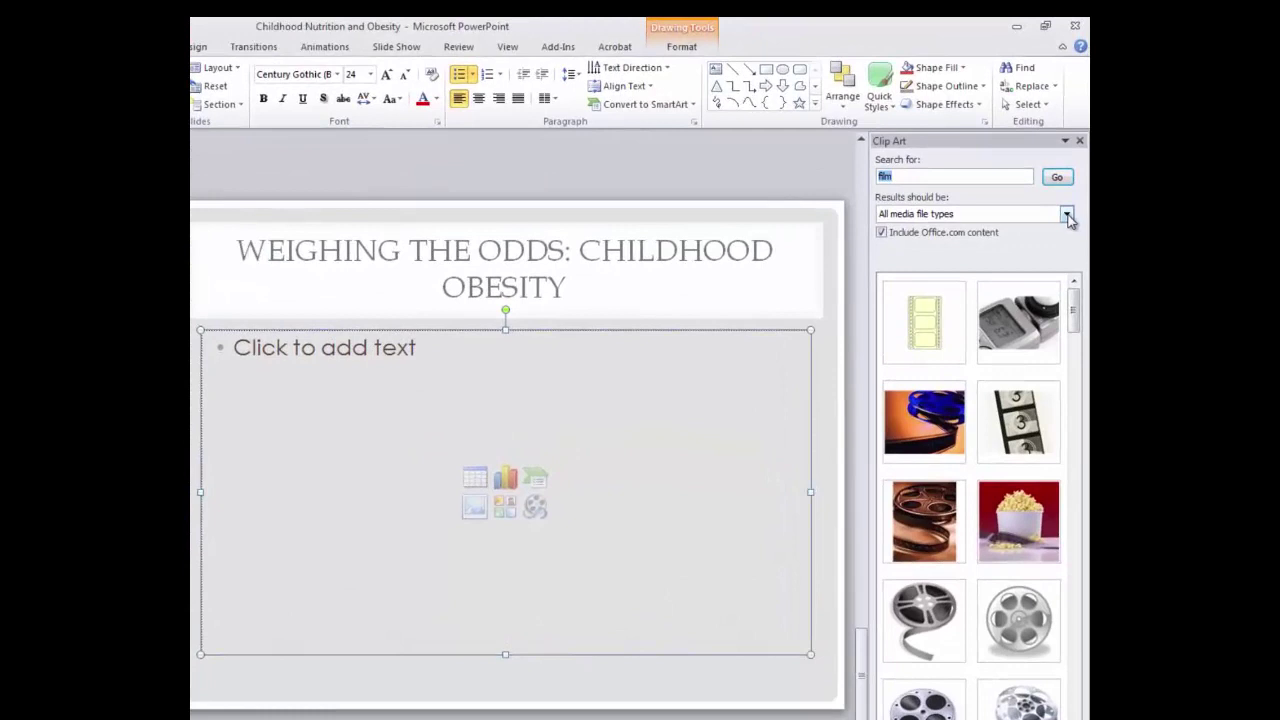
Limit the film clip art results to illustrations and photographs, and insert the film strip picture containing the number 3 on slide 6
click(1067, 215)
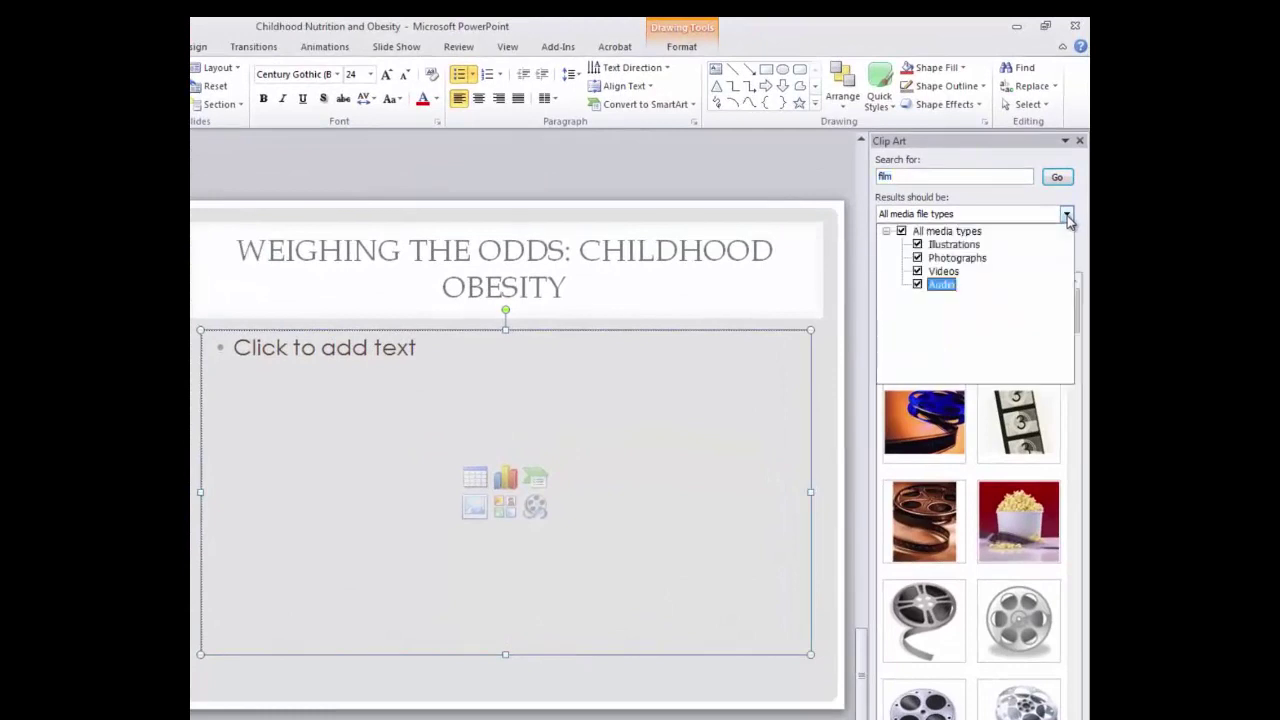
click(918, 284)
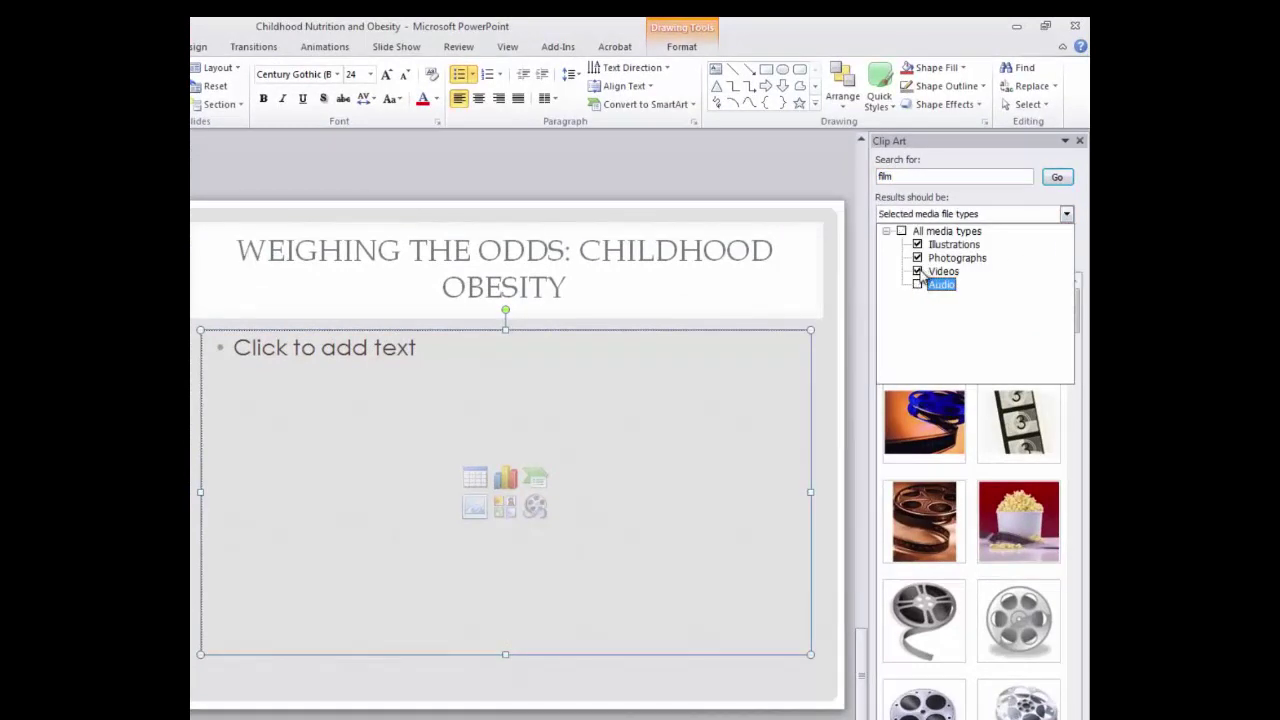
click(918, 271)
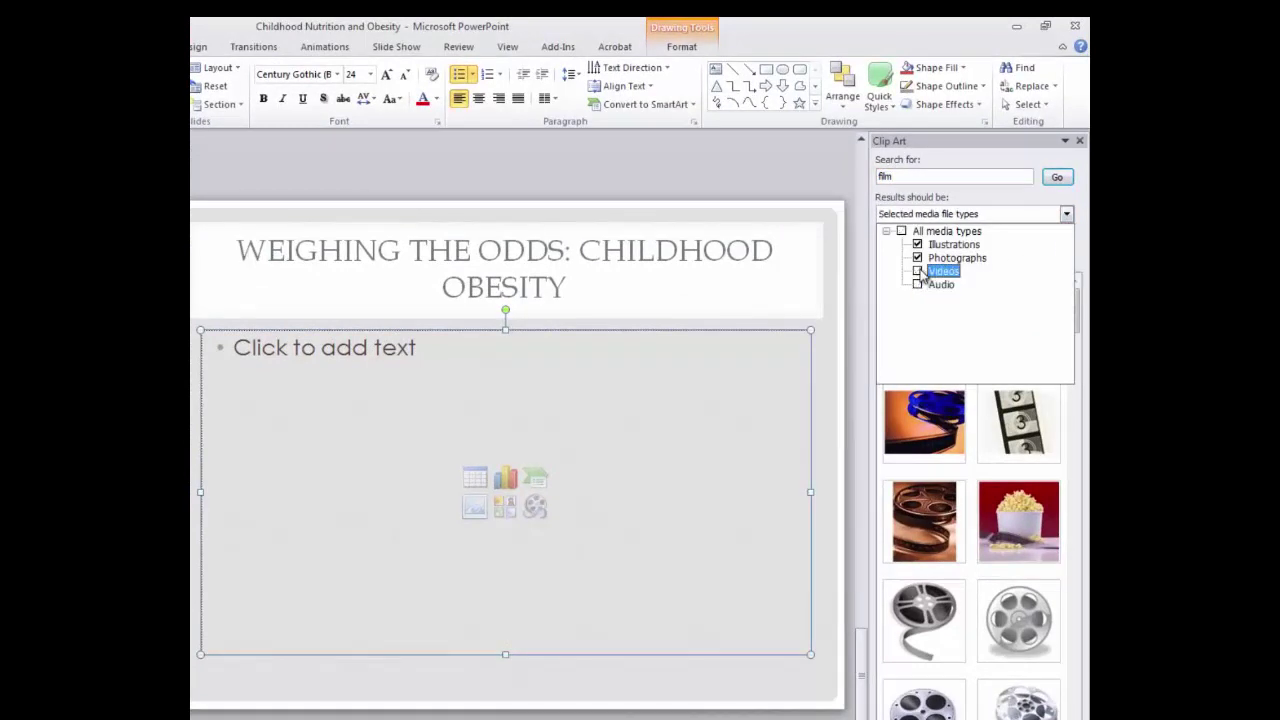
click(1058, 178)
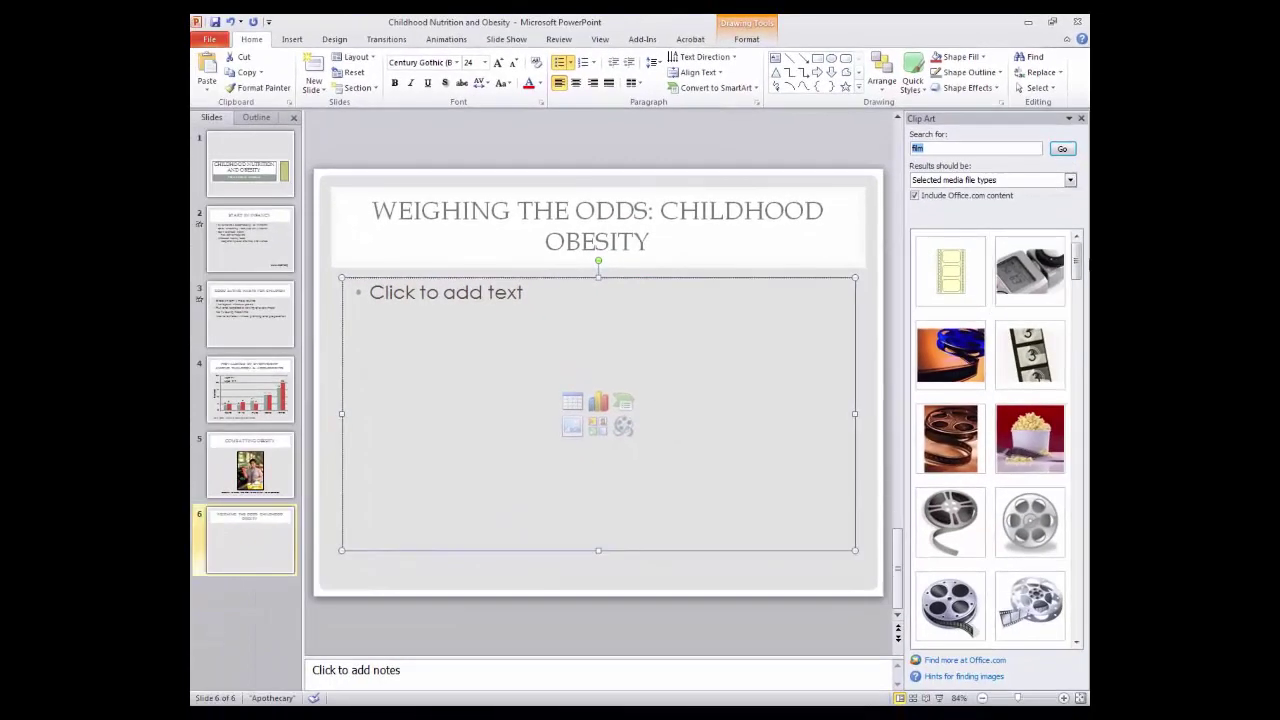
mouse_move(1030, 348)
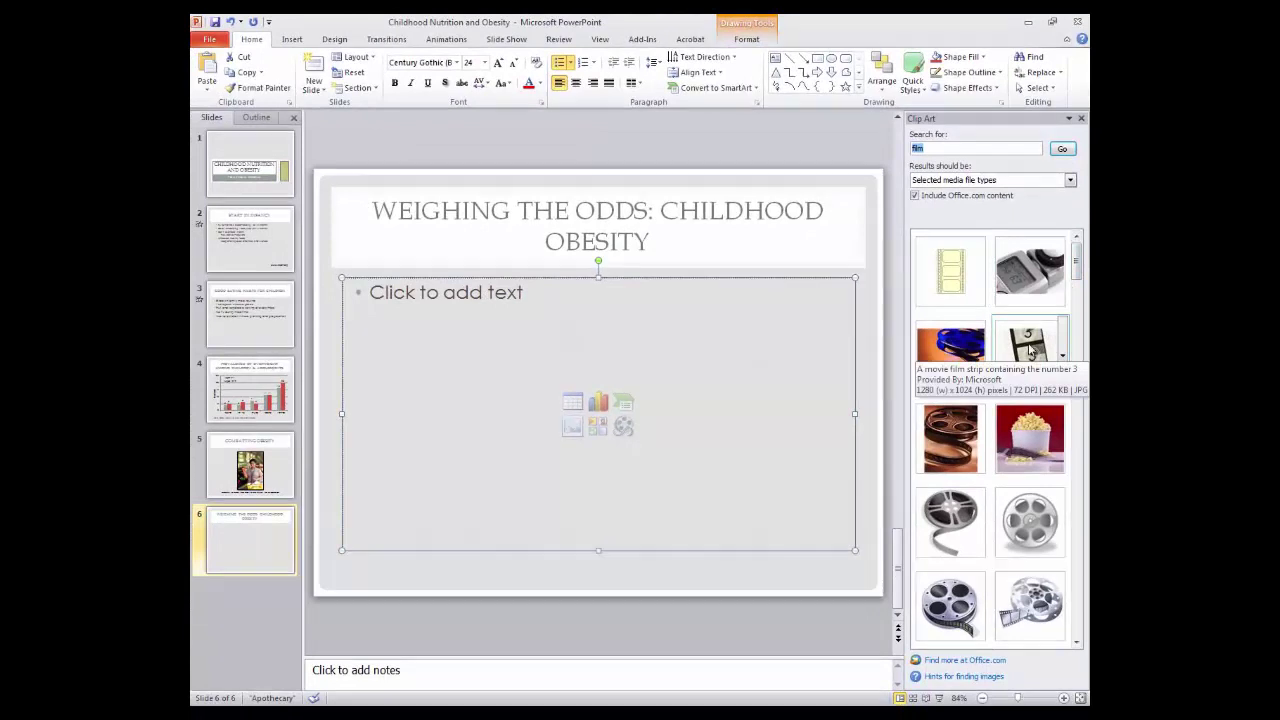
click(1030, 348)
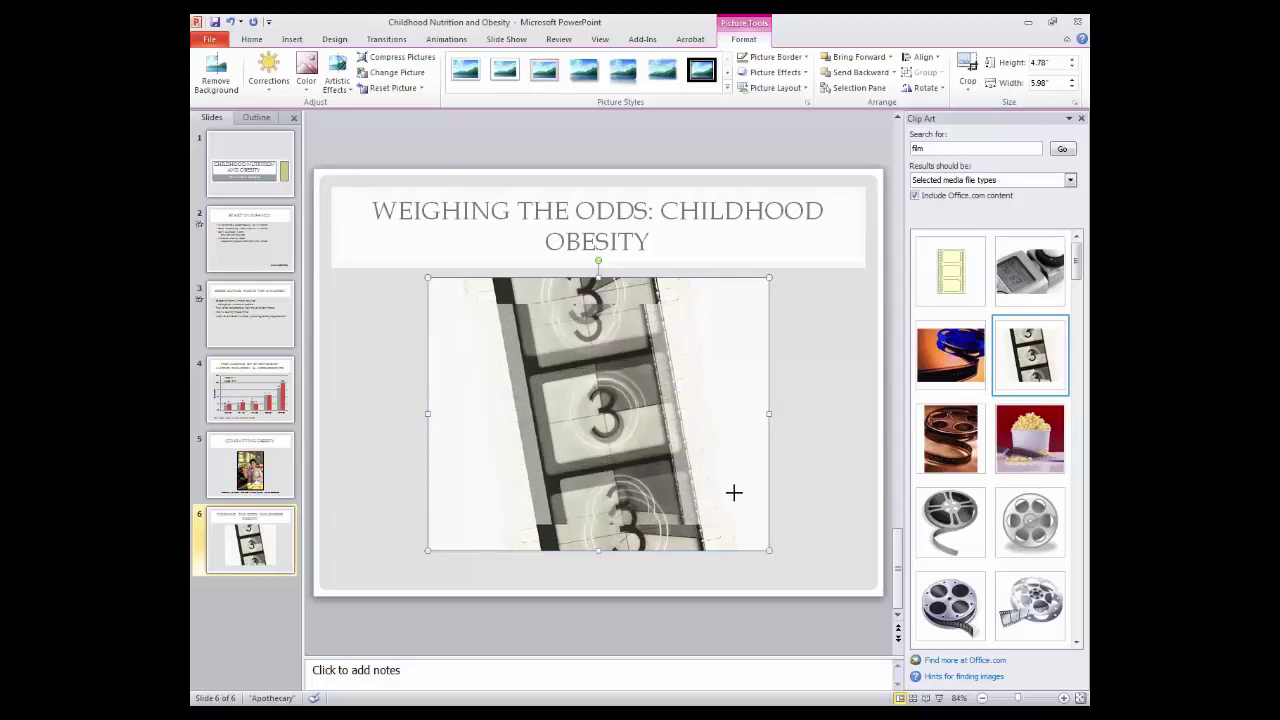
Shrink slide 6's film strip picture to about 3.87" high by 4.83" wide and move it slightly up toward the title
drag(733, 492, 734, 491)
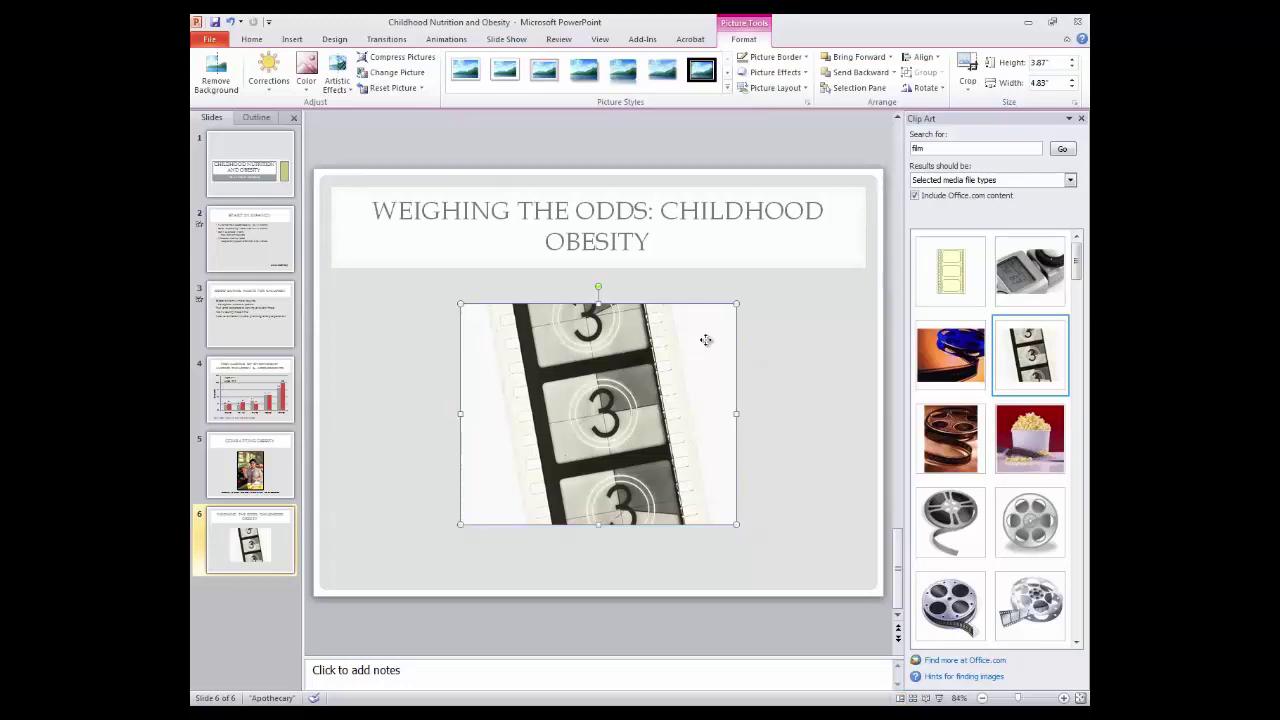
drag(706, 340, 711, 327)
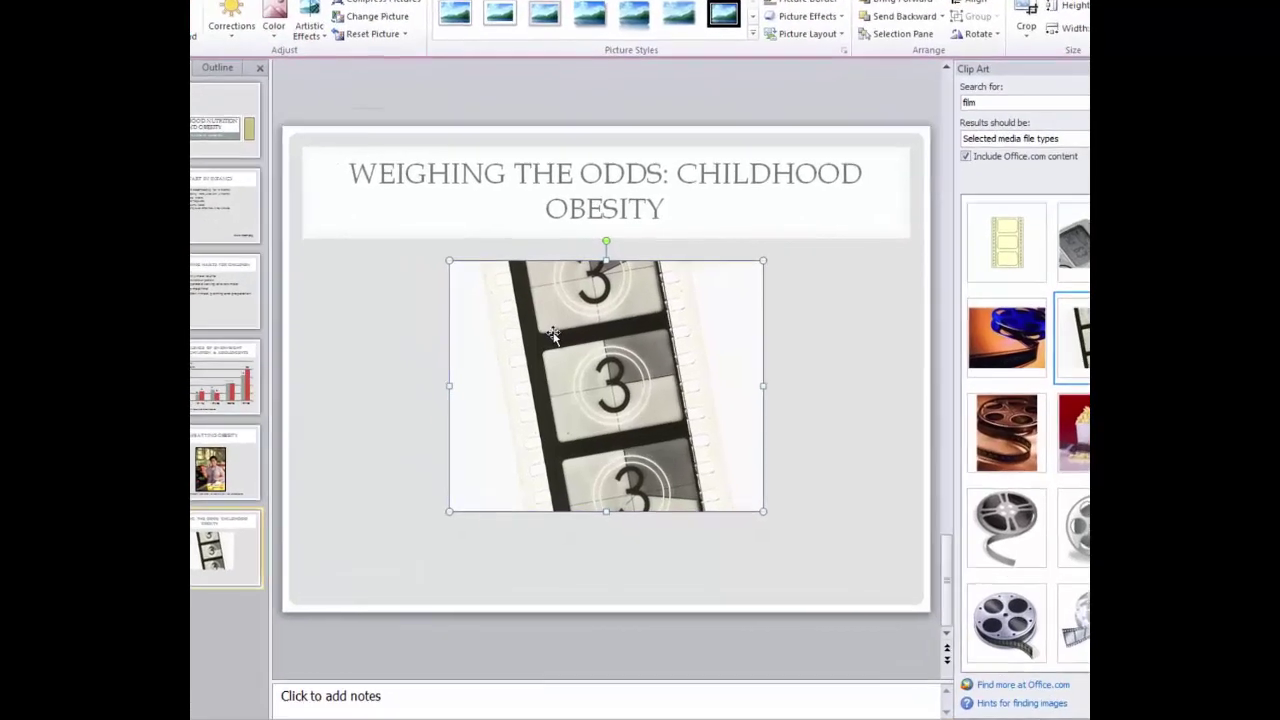
right_click(554, 318)
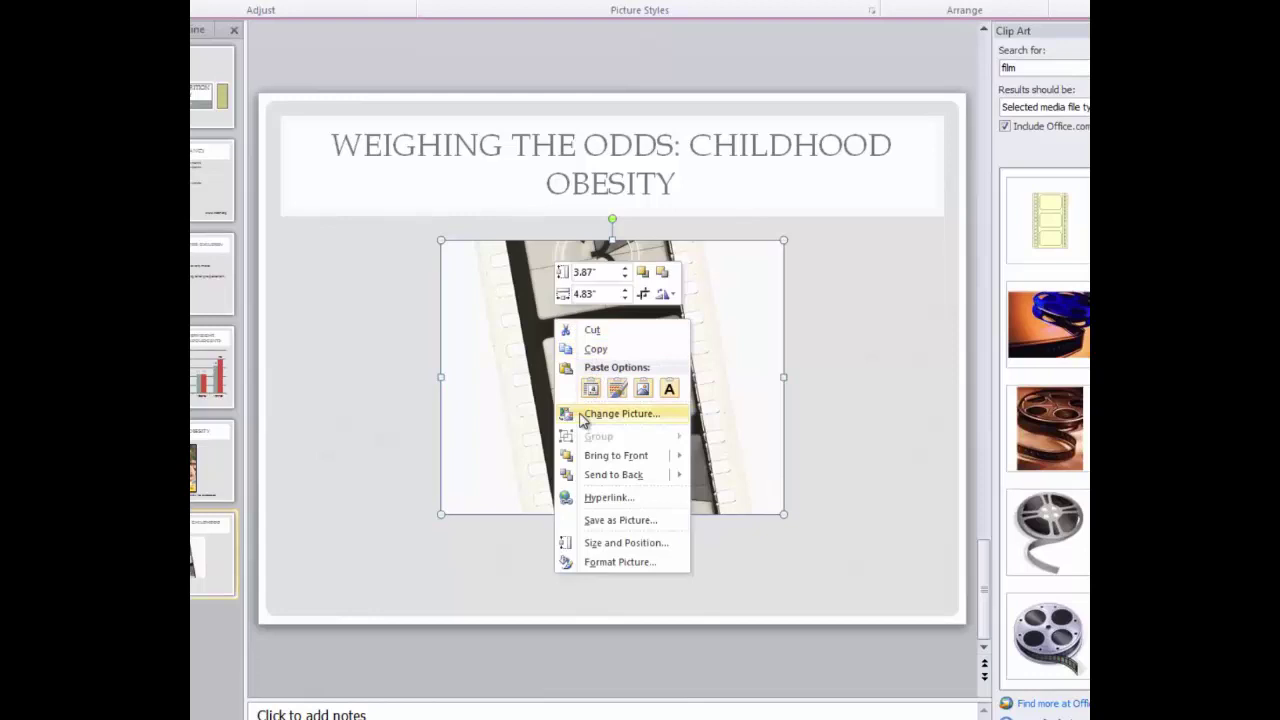
click(609, 498)
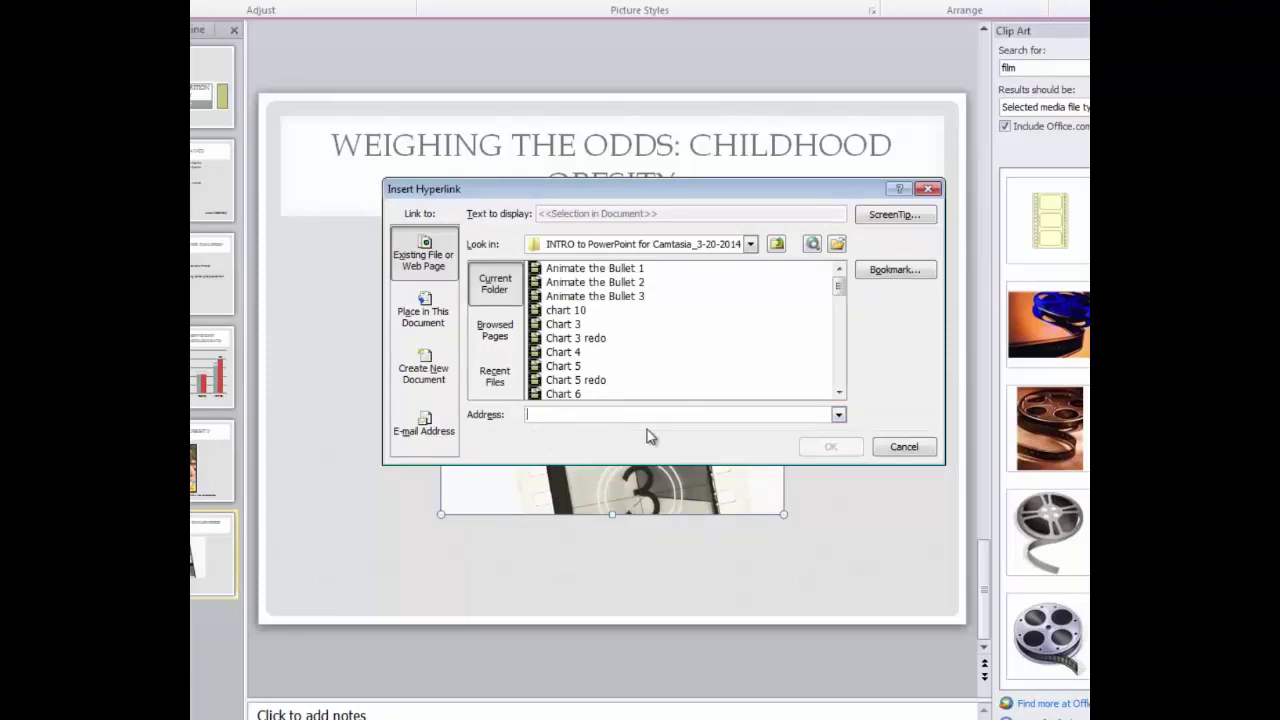
text(http://children.webmd.com/video/child-obesity-epidemic)
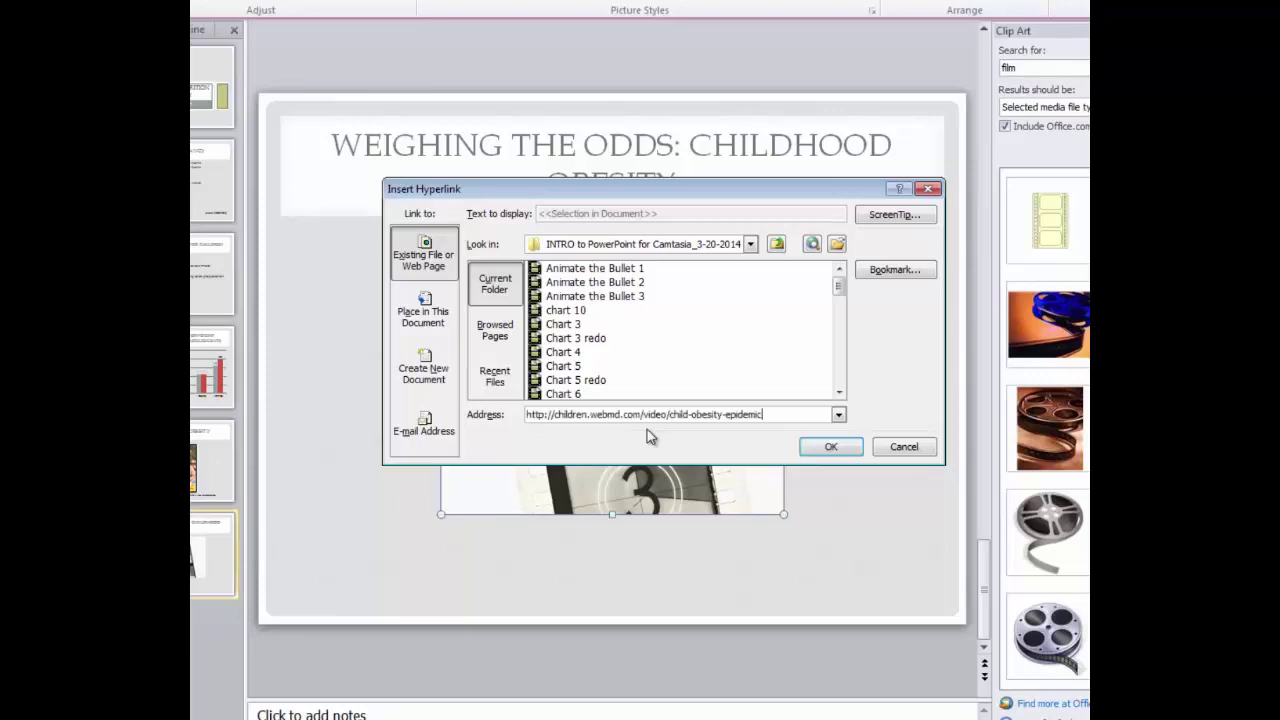
click(831, 449)
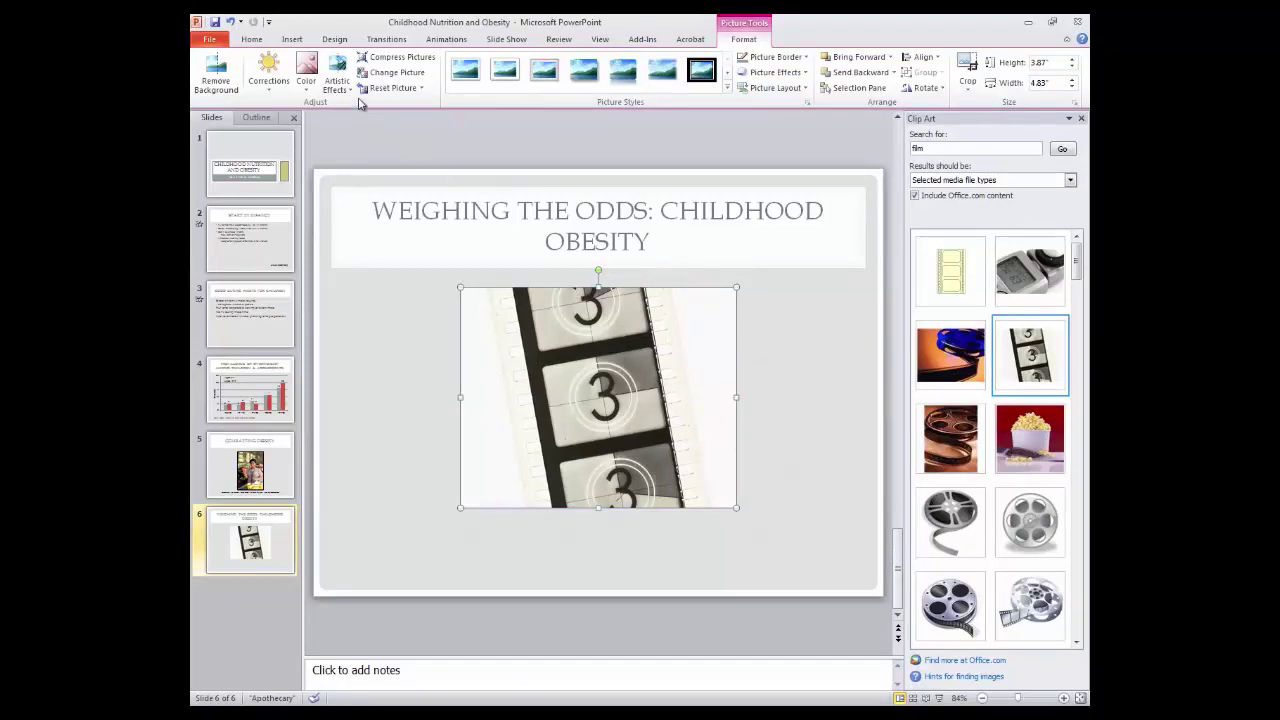
click(292, 40)
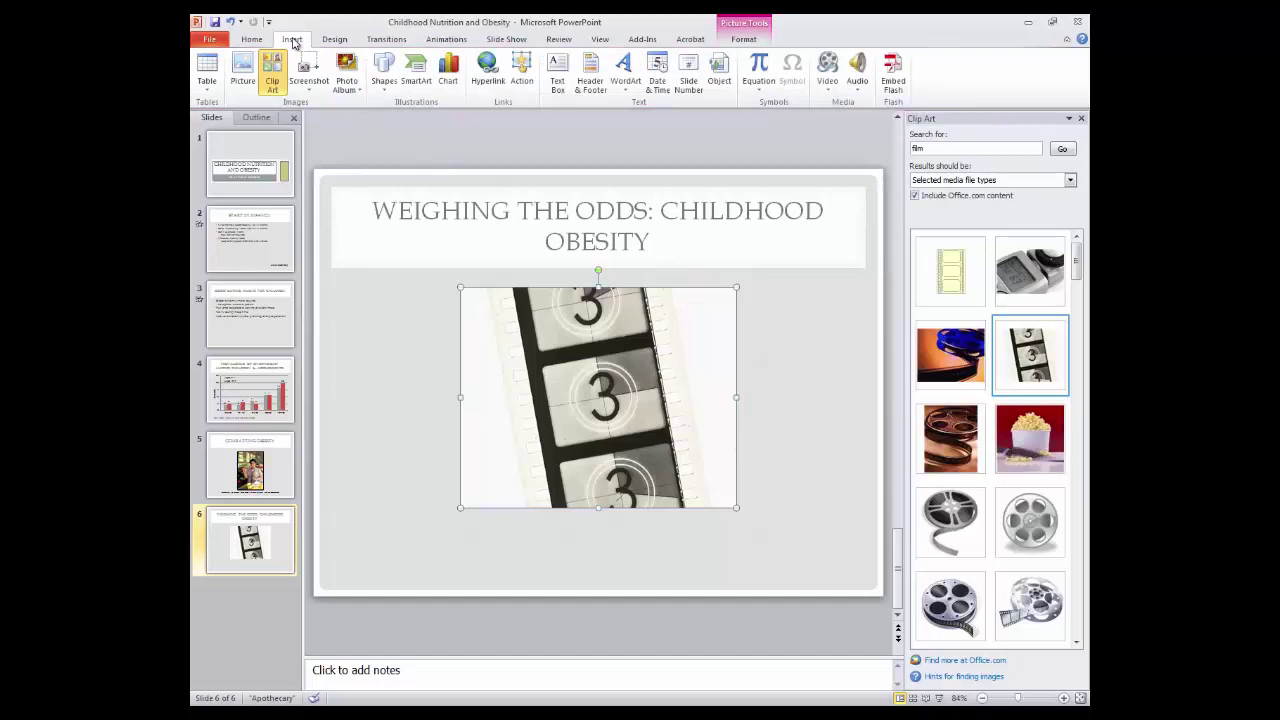
click(563, 66)
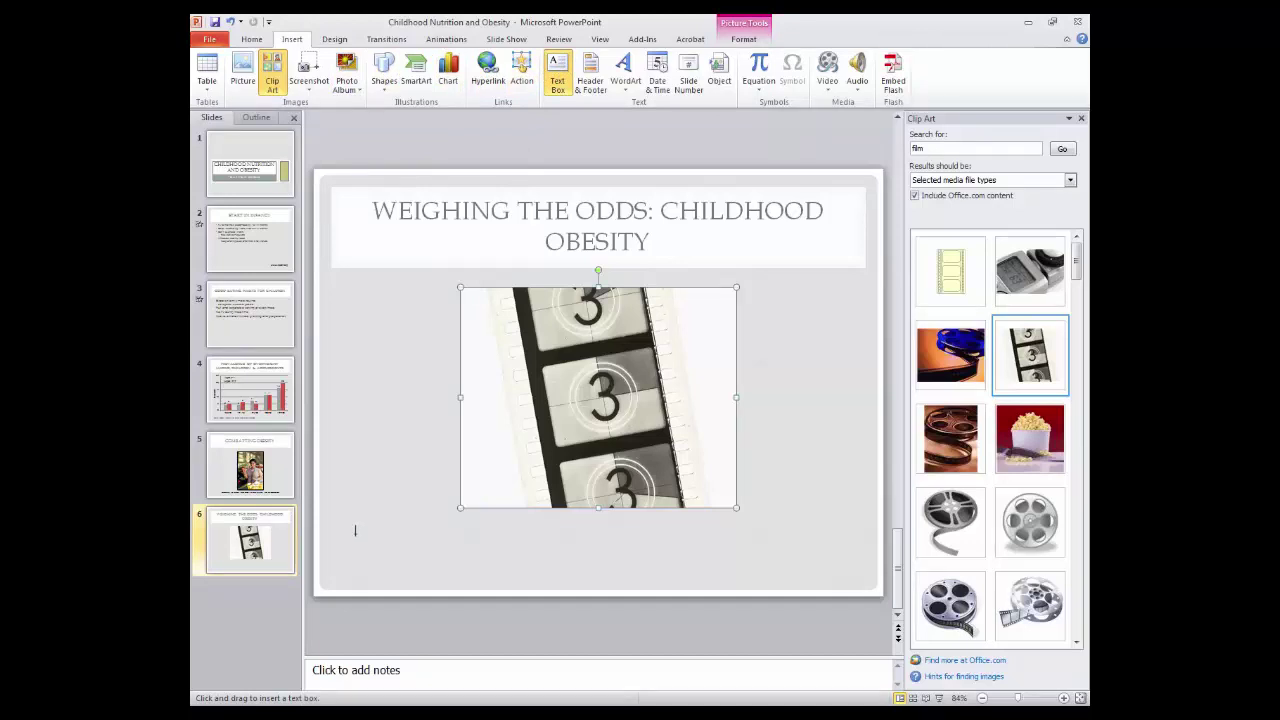
mouse_move(357, 535)
mouse_down()
mouse_move(551, 563)
mouse_move(828, 563)
mouse_up()
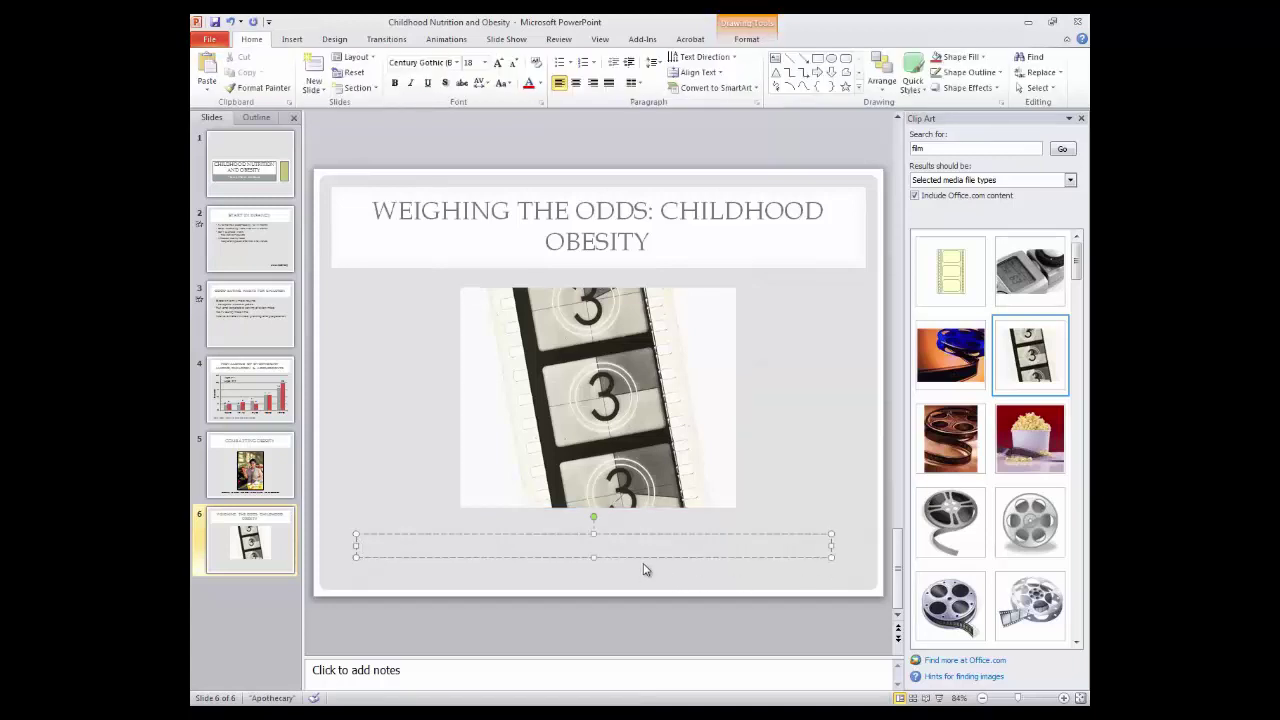
text(http://children.webmd.com/video/child-obesity-epidemic)
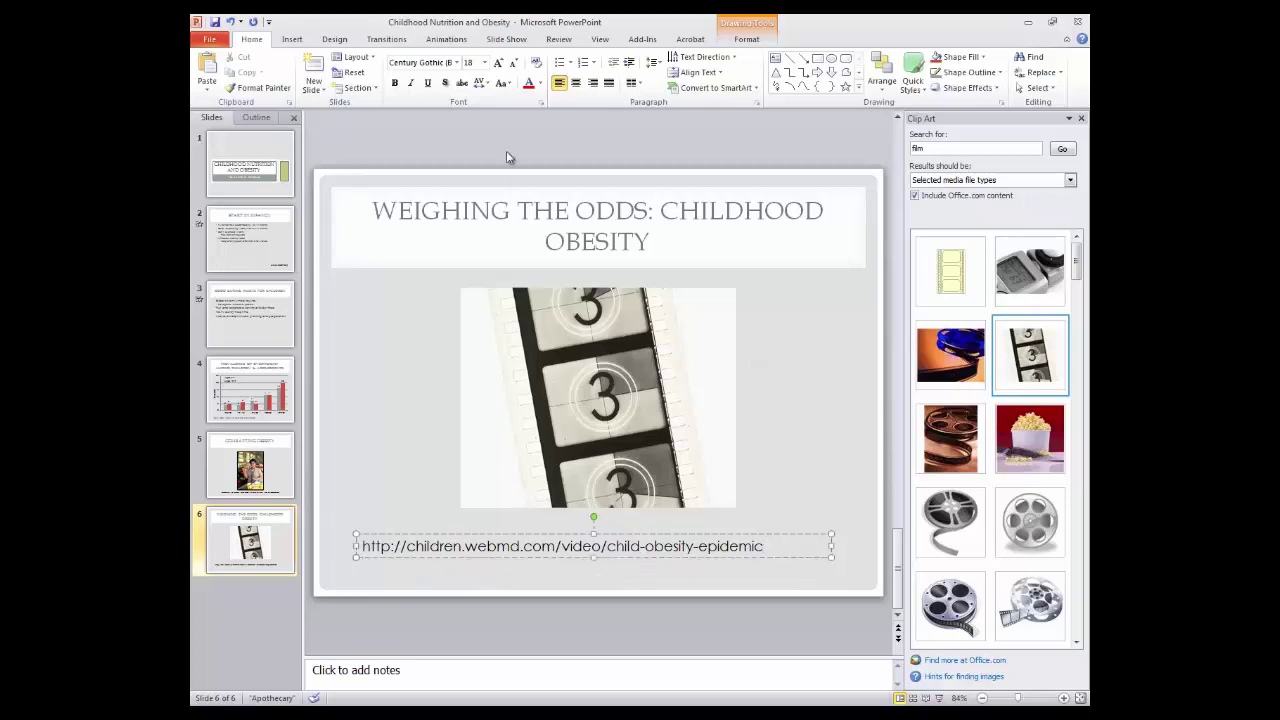
click(577, 86)
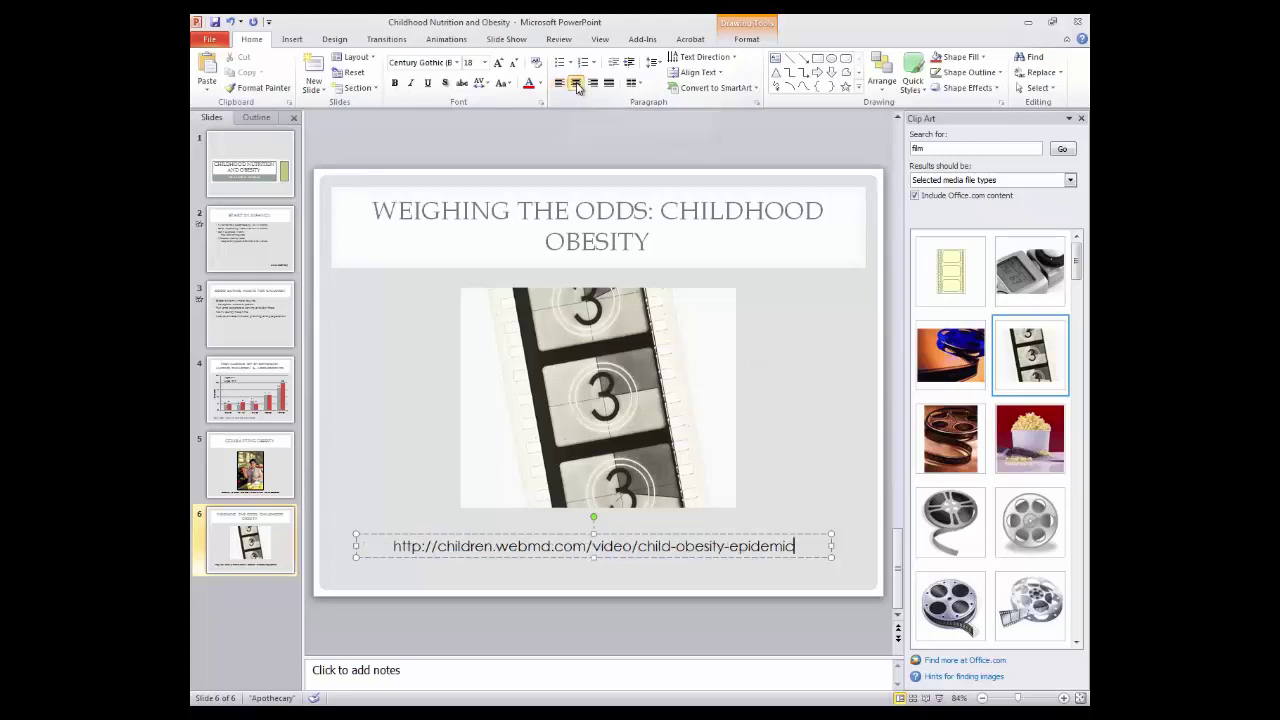
click(801, 487)
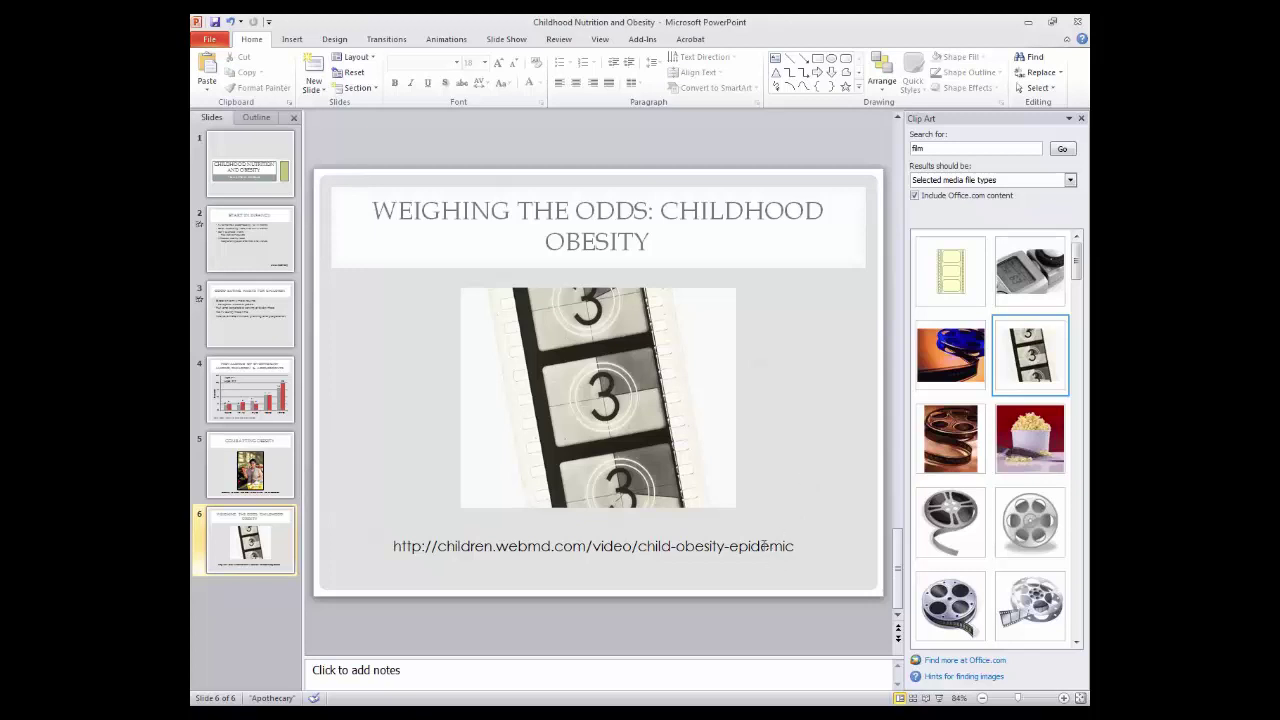
Align the web address text box to the horizontal center of slide 6, and close the Clip Art pane
click(763, 545)
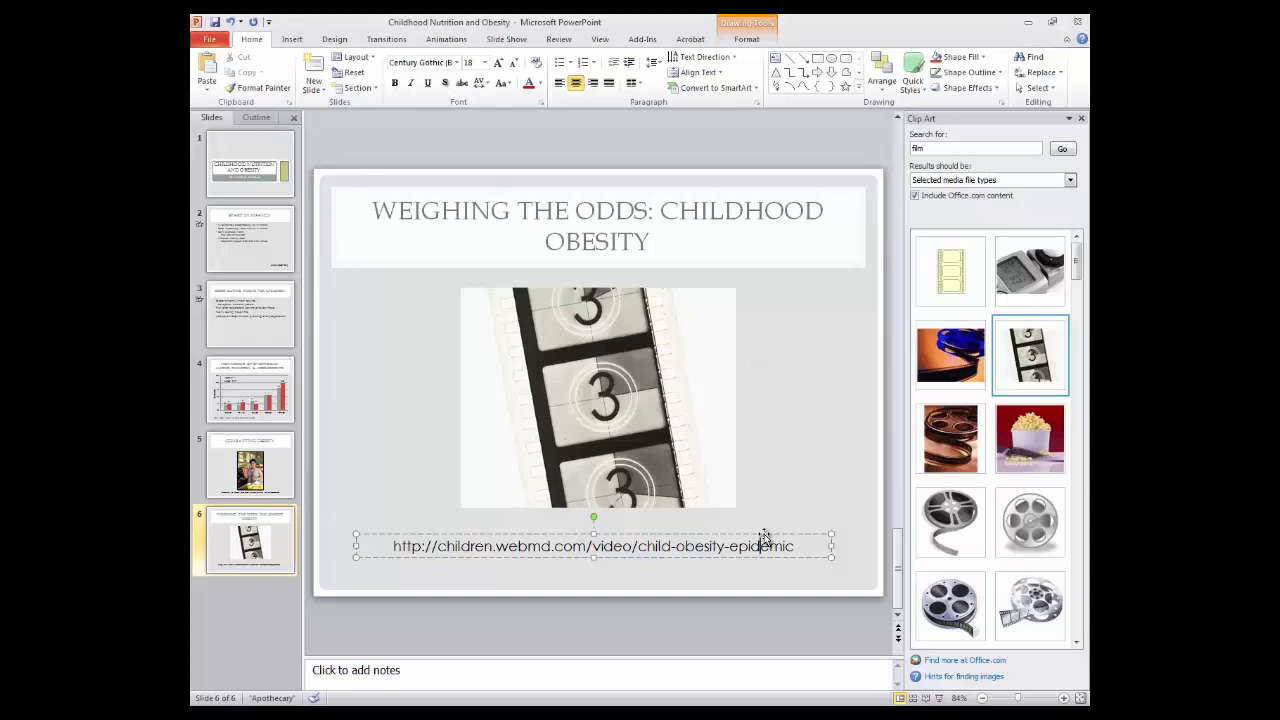
click(764, 537)
click(746, 42)
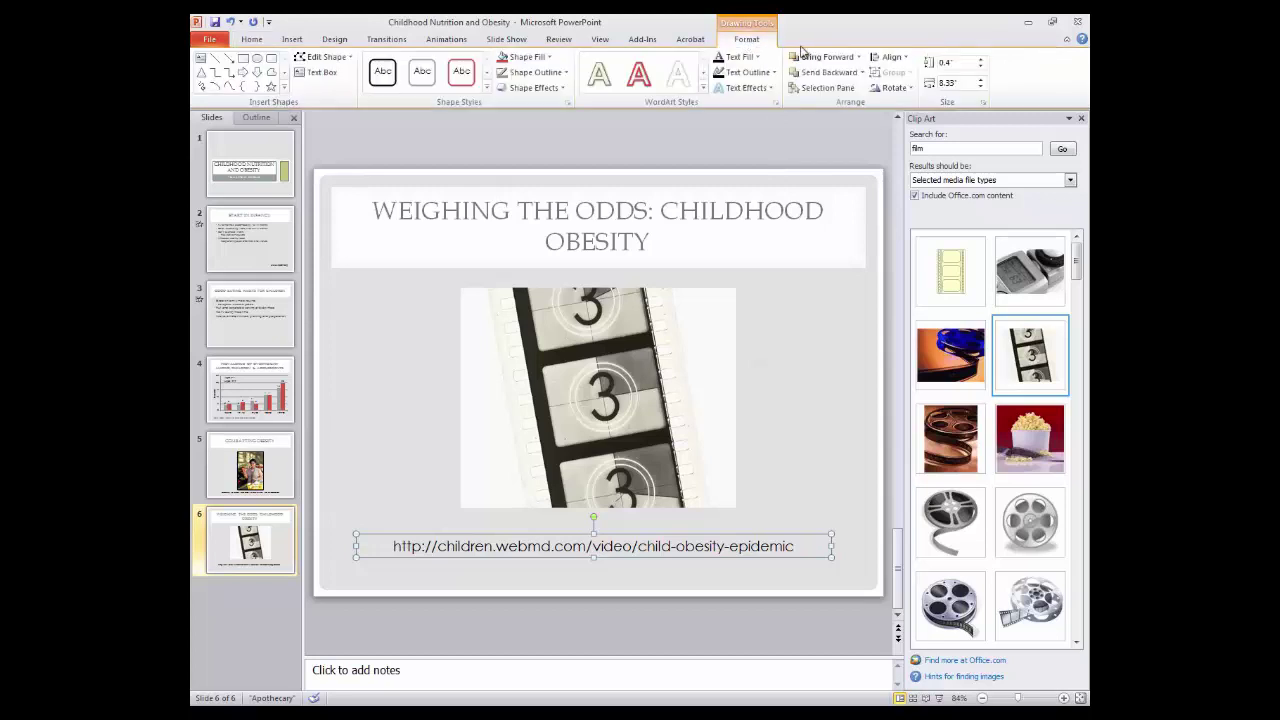
click(886, 58)
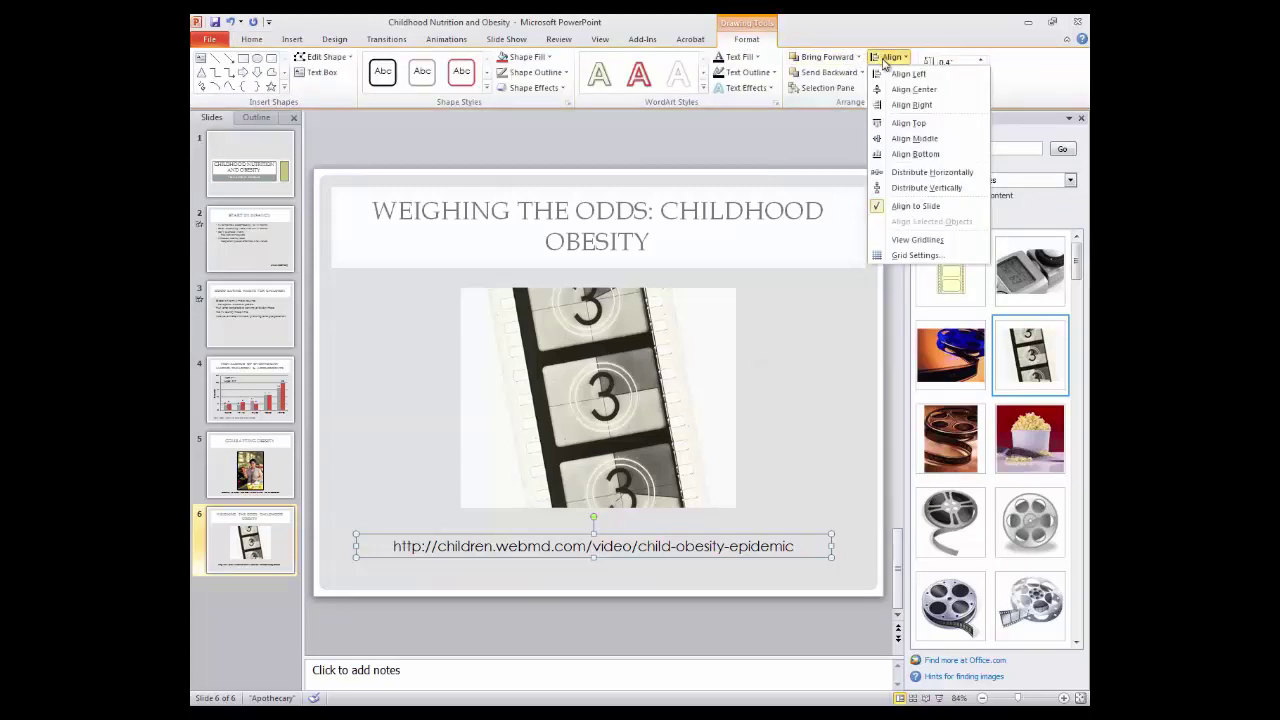
click(908, 91)
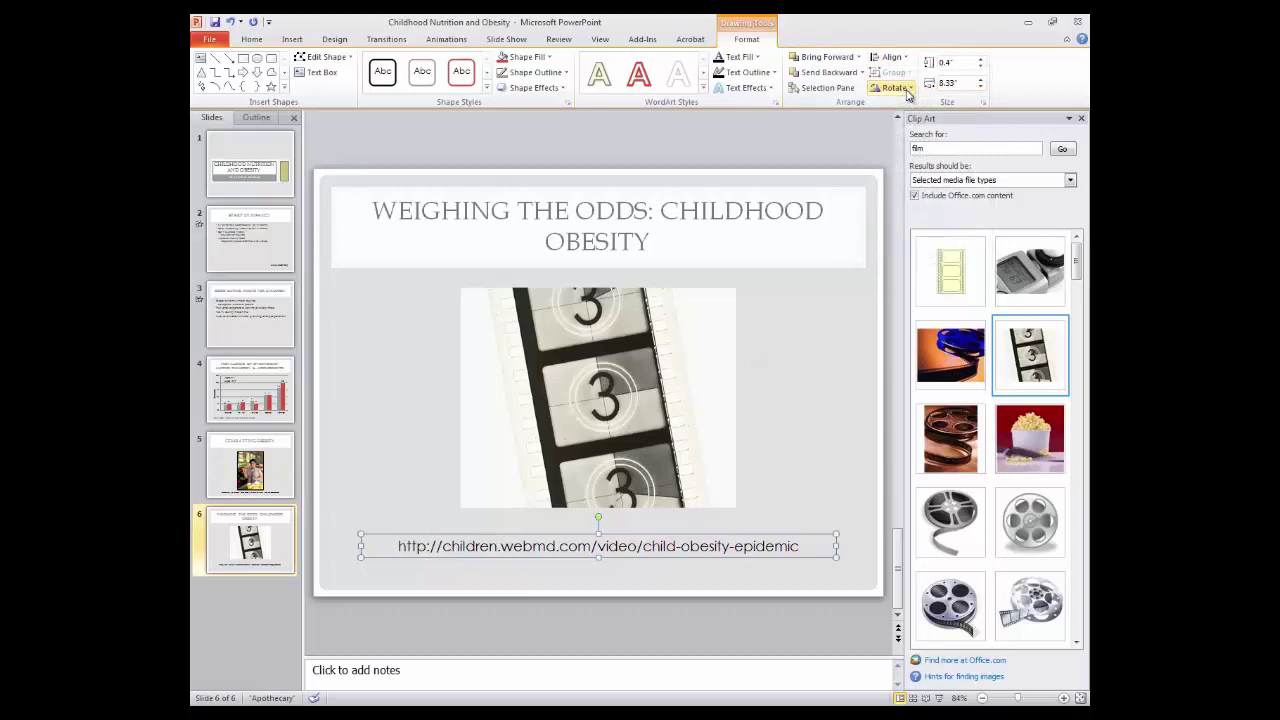
click(815, 412)
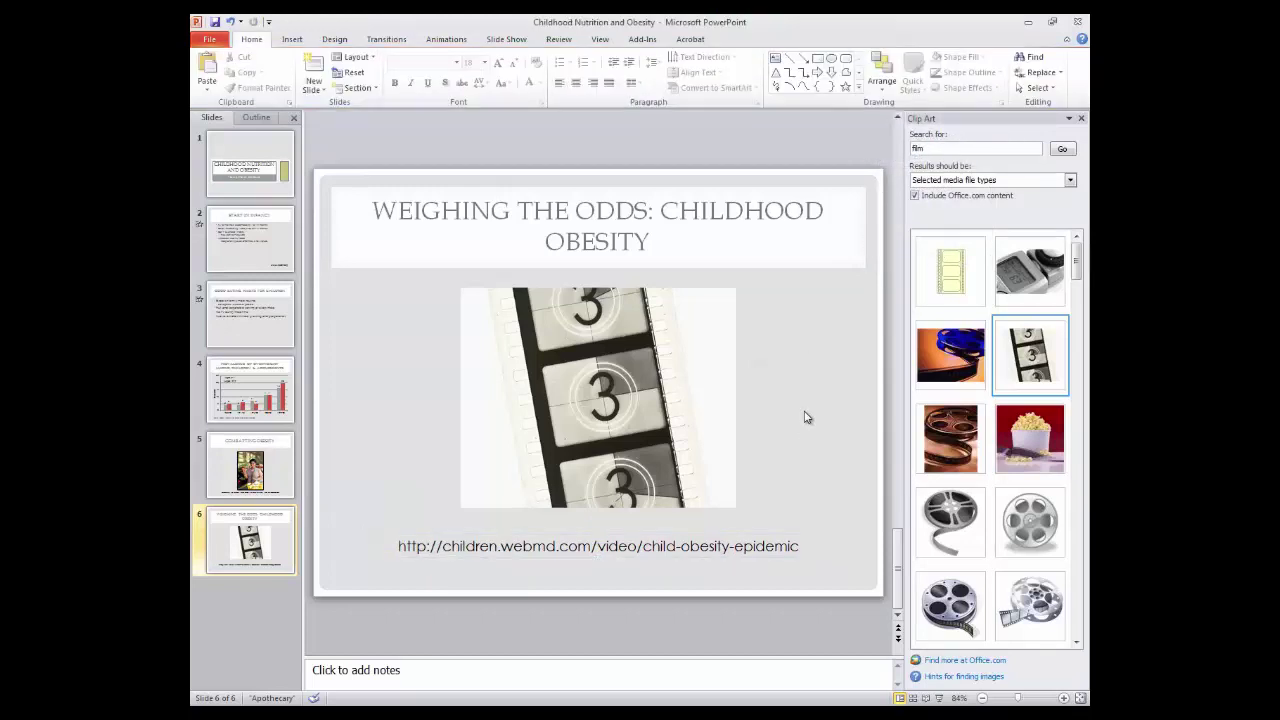
key(alt+n)
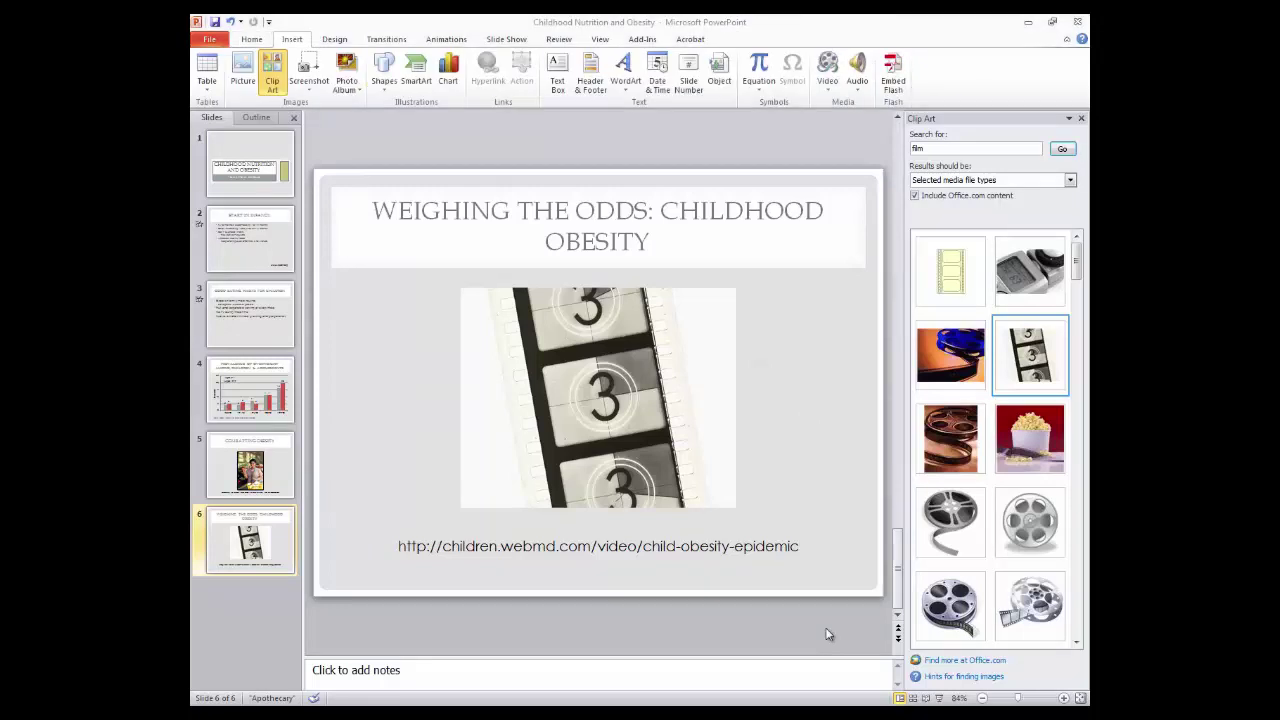
click(1082, 119)
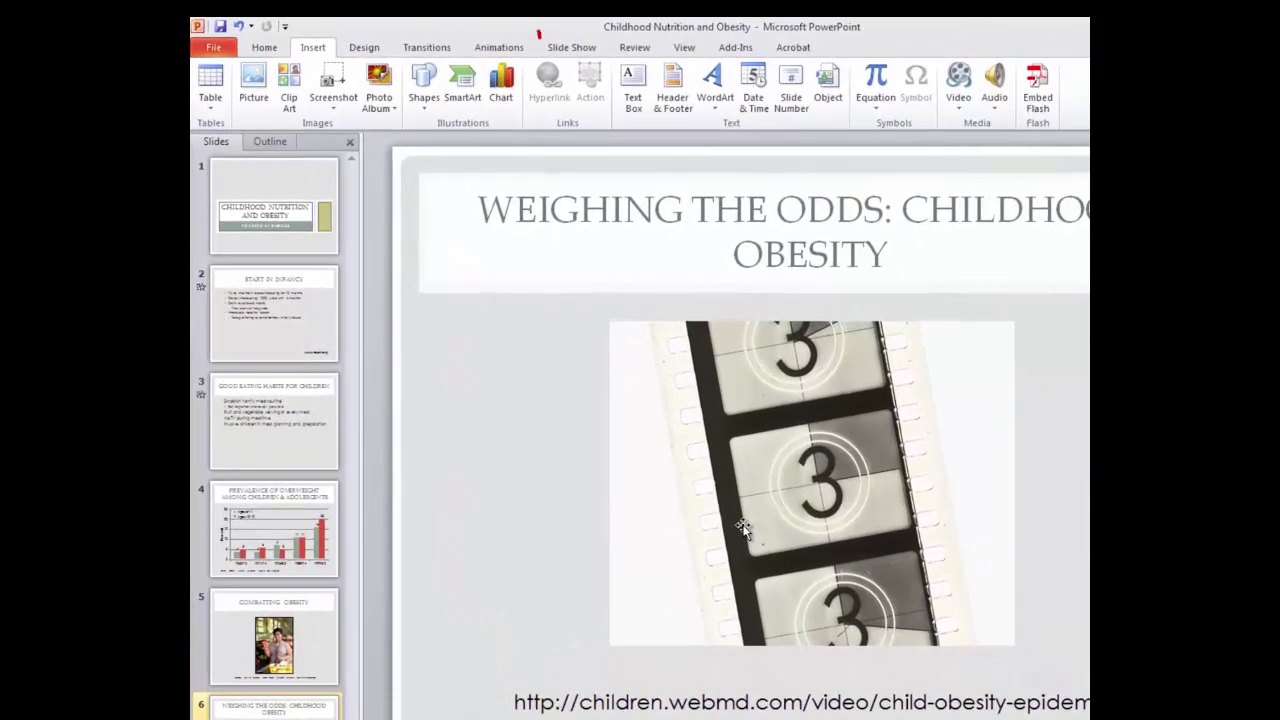
Run the slide show from slide 6 to test the picture's hyperlink, maximize the linked web page and close it
click(588, 50)
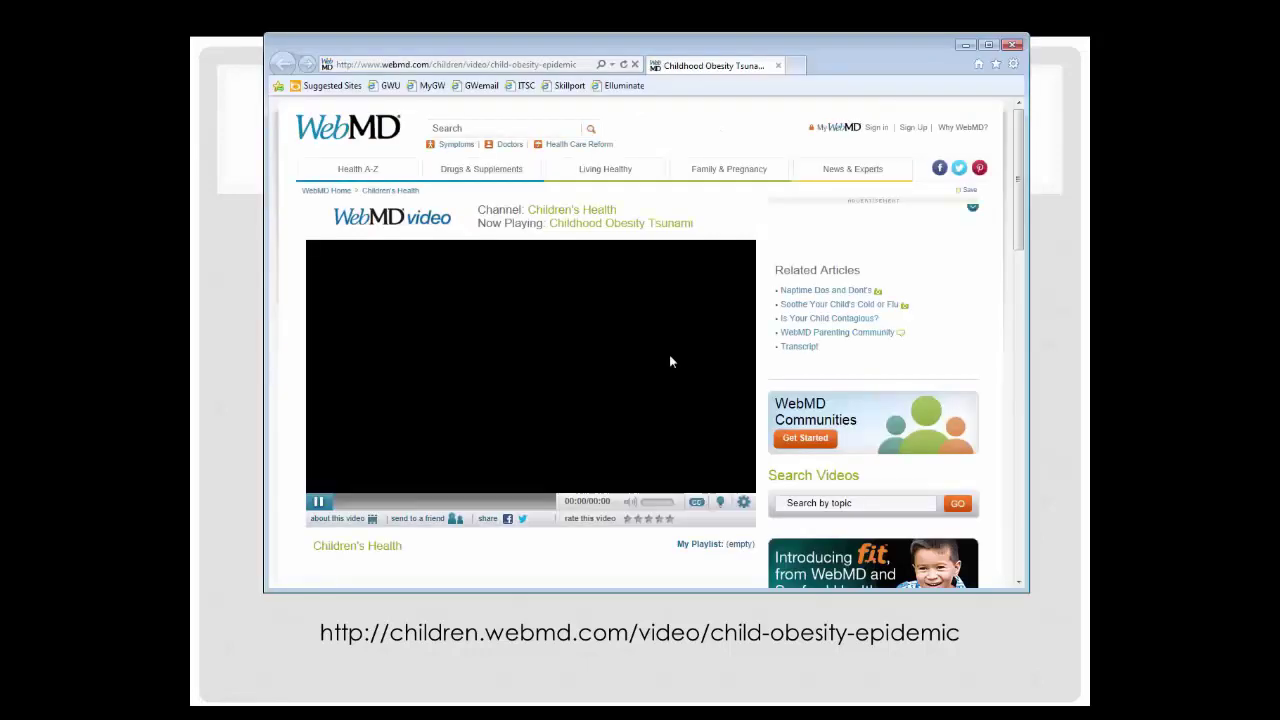
click(988, 45)
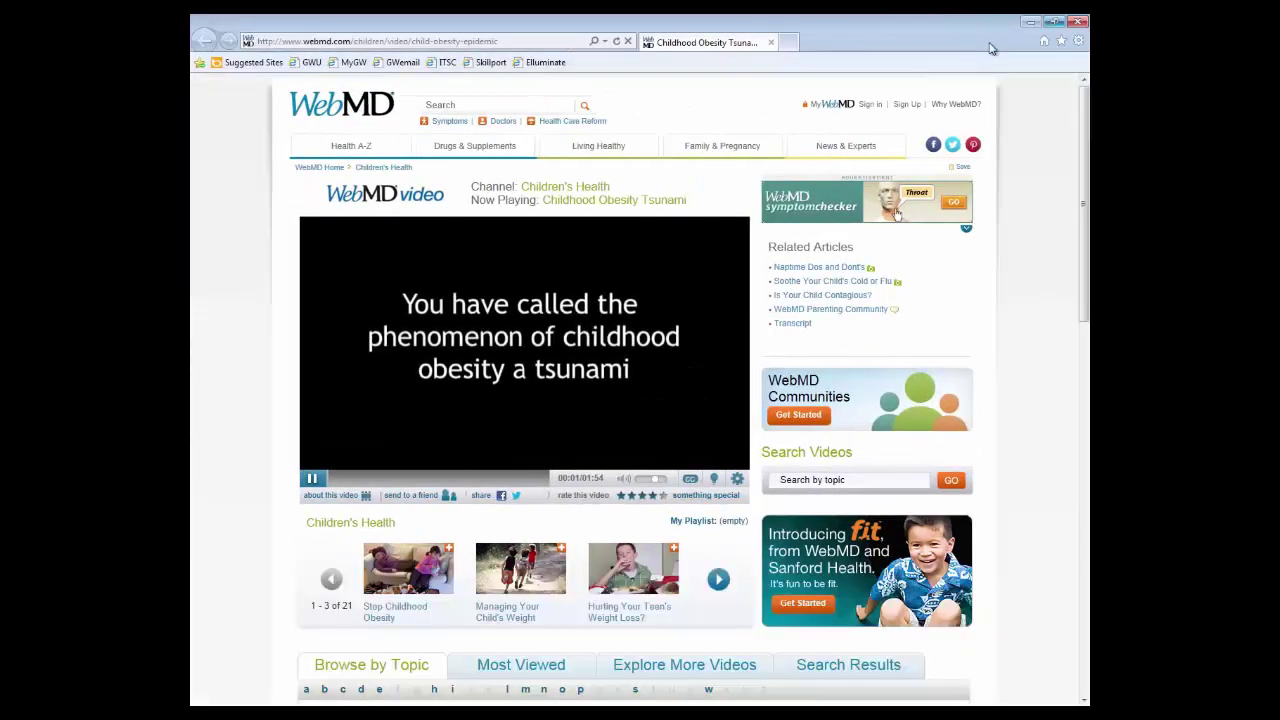
click(1082, 22)
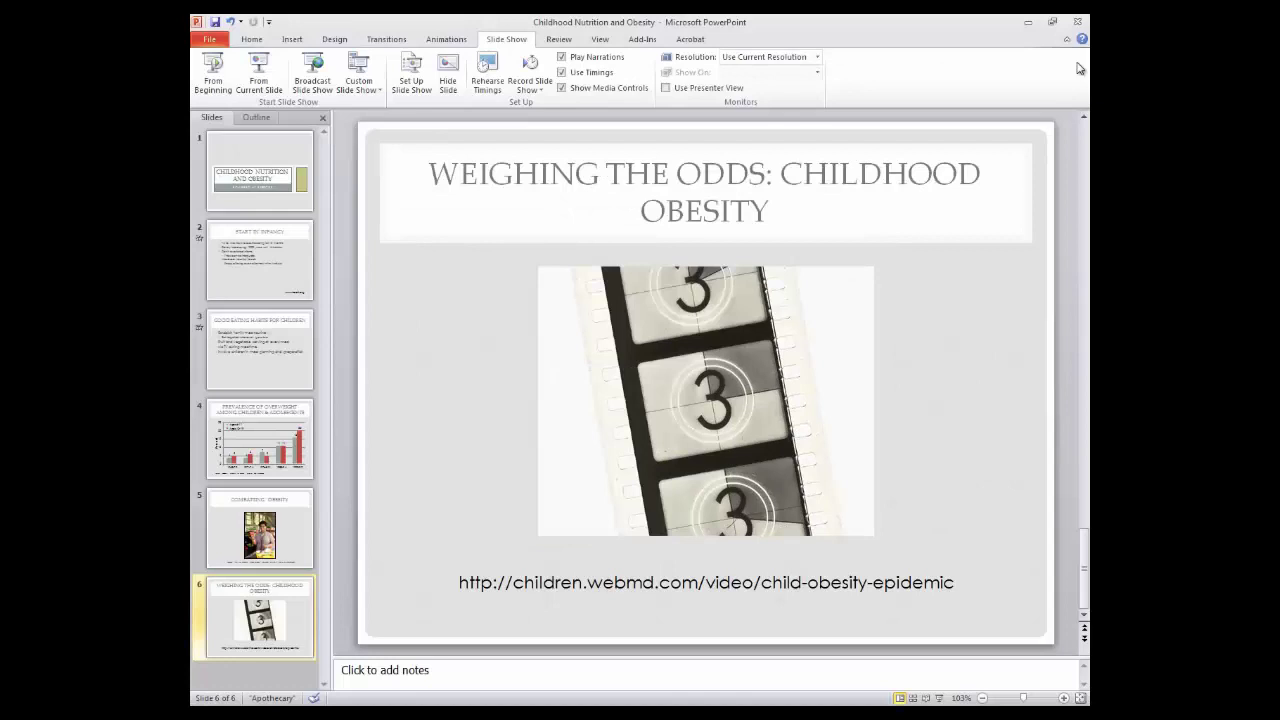
Save the presentation and follow the film strip picture's hyperlink once more in the slide show
click(214, 21)
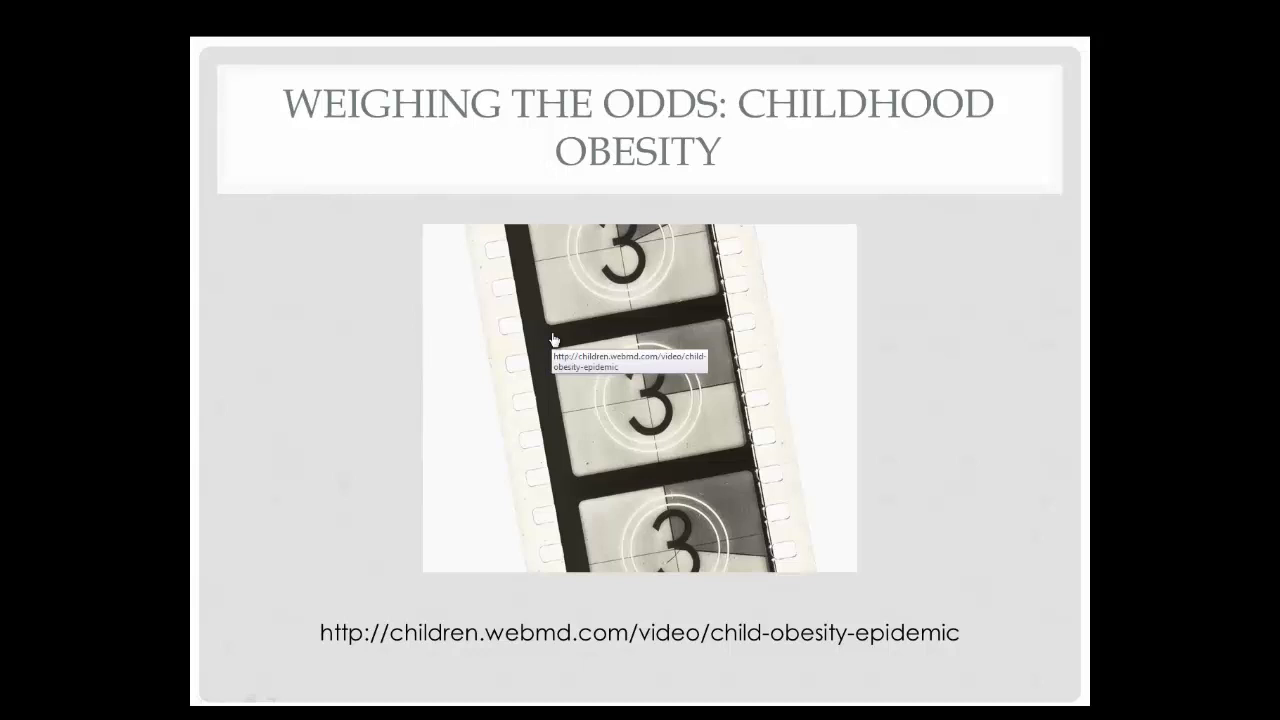
click(552, 337)
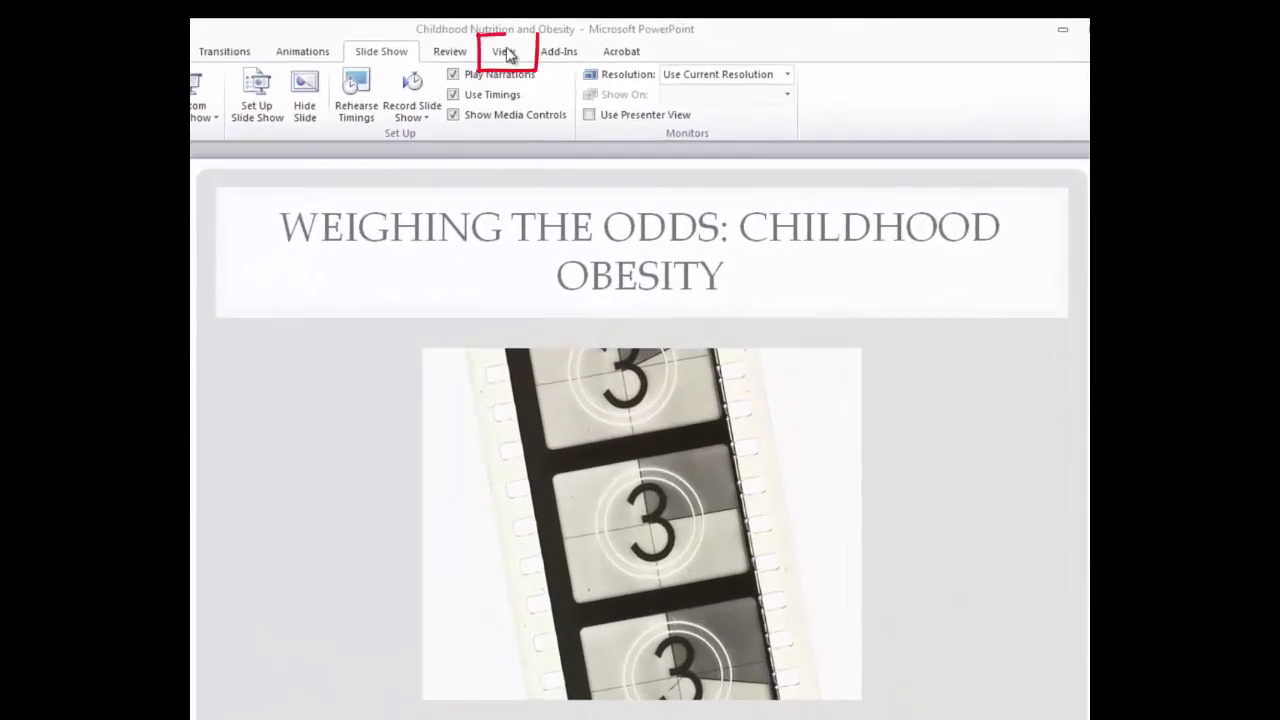
Display the presentation in Slide Sorter view and move the "START IN INFANCY" slide after "GOOD EATING HABITS FOR CHILDREN"
click(505, 52)
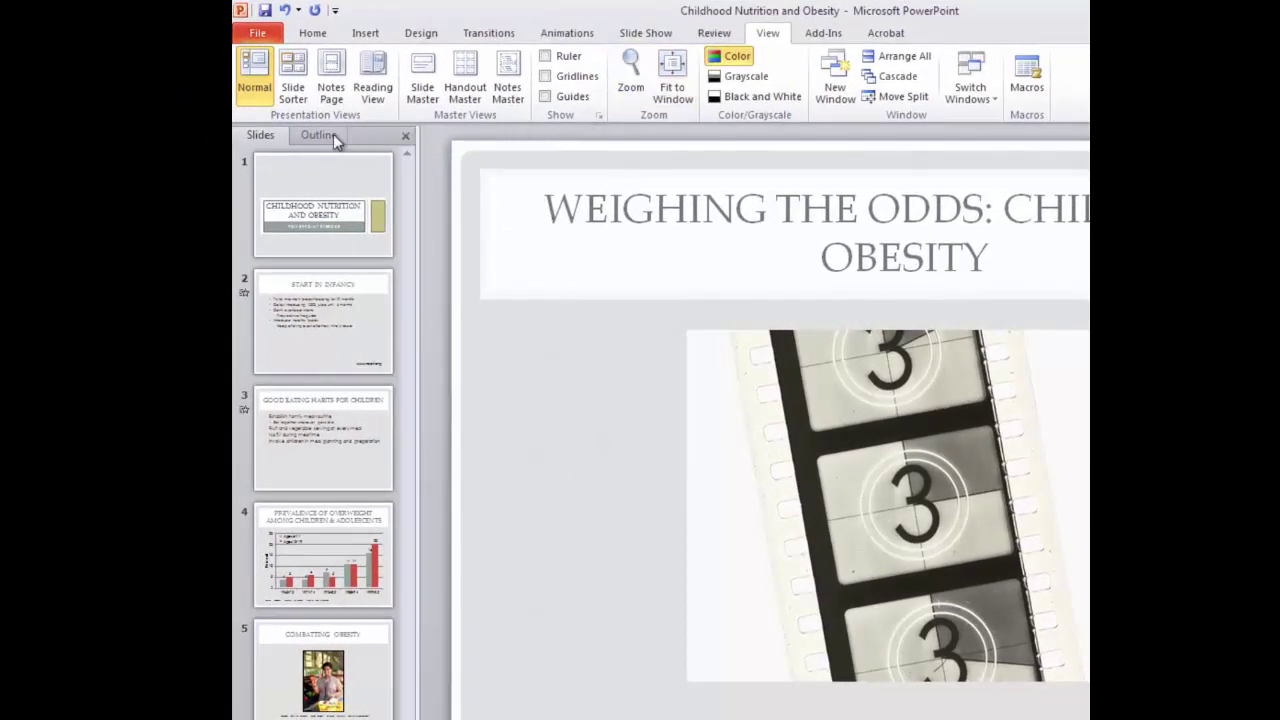
click(290, 66)
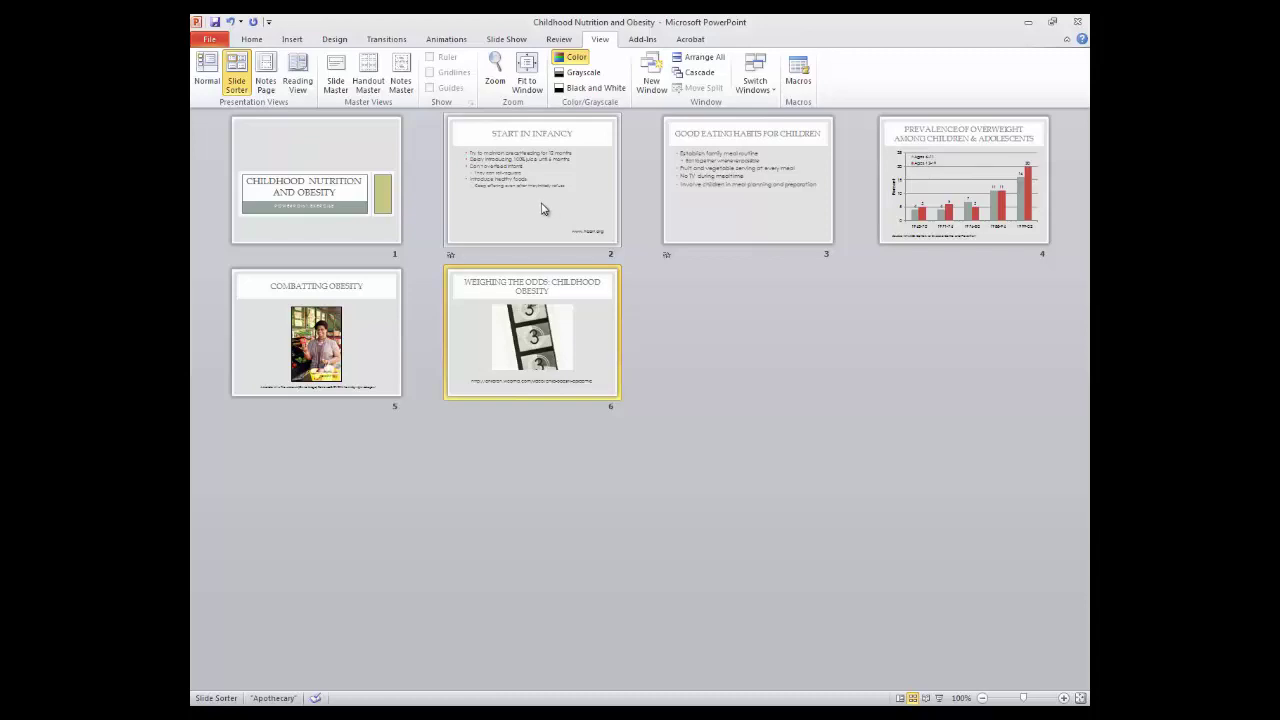
mouse_move(543, 209)
mouse_down()
mouse_move(798, 203)
mouse_move(840, 208)
mouse_move(864, 235)
mouse_move(866, 126)
mouse_move(861, 186)
mouse_up()
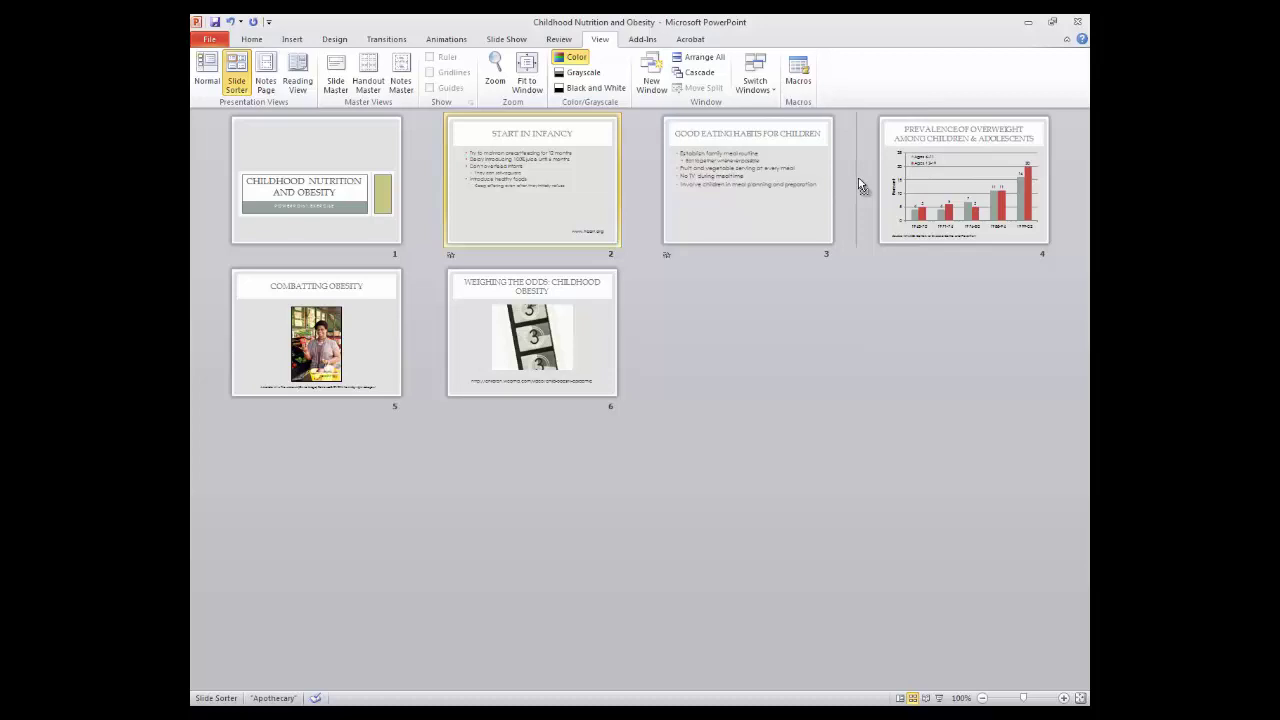
drag(861, 186, 860, 183)
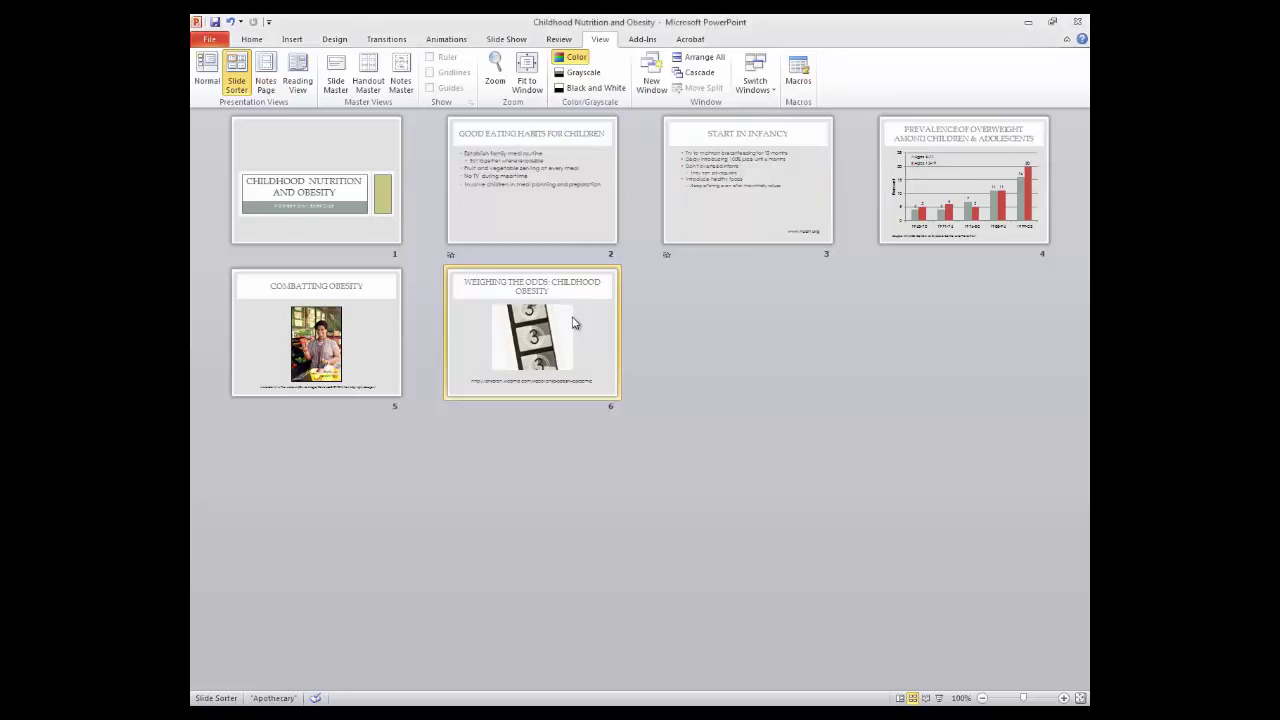
Move the "WEIGHING THE ODDS: CHILDHOOD OBESITY" slide ahead of the title slide, and return it to the end
mouse_move(575, 322)
mouse_down()
mouse_move(211, 176)
mouse_move(205, 130)
mouse_move(213, 184)
mouse_up()
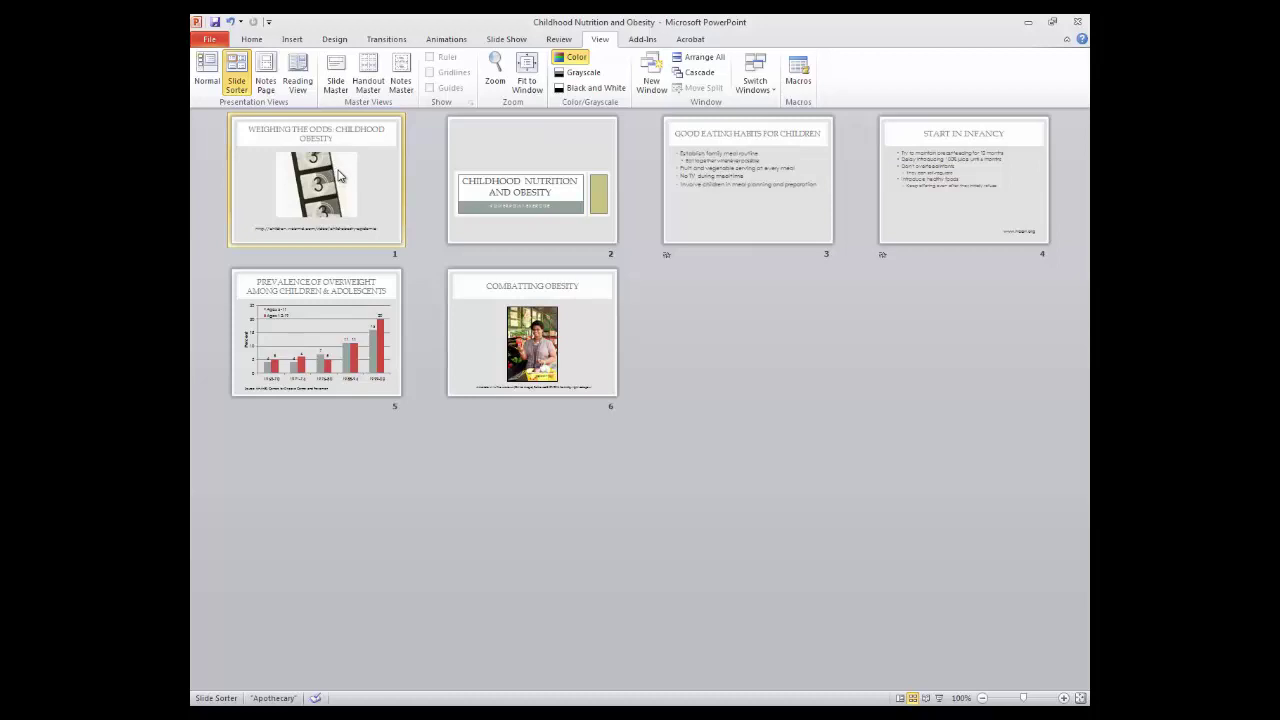
drag(338, 176, 644, 358)
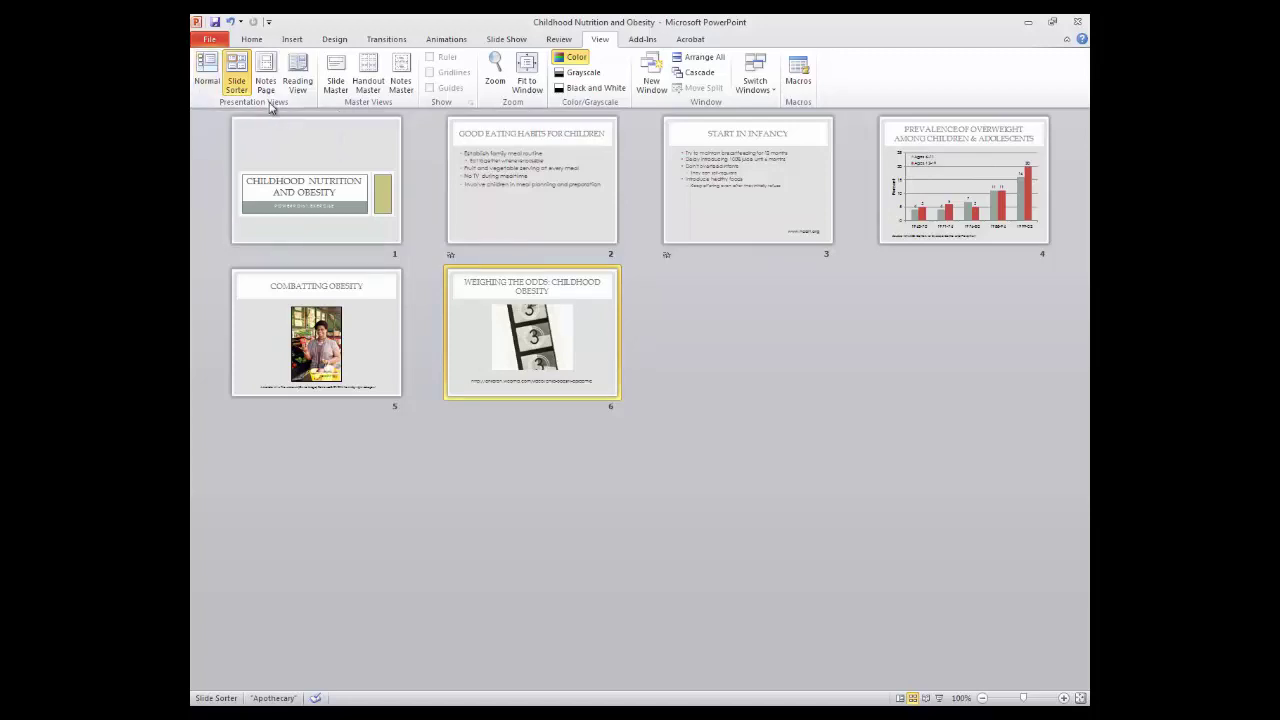
Open the title slide in Normal view and try the Split and Reveal transitions on it, finishing with Shape
double_click(321, 149)
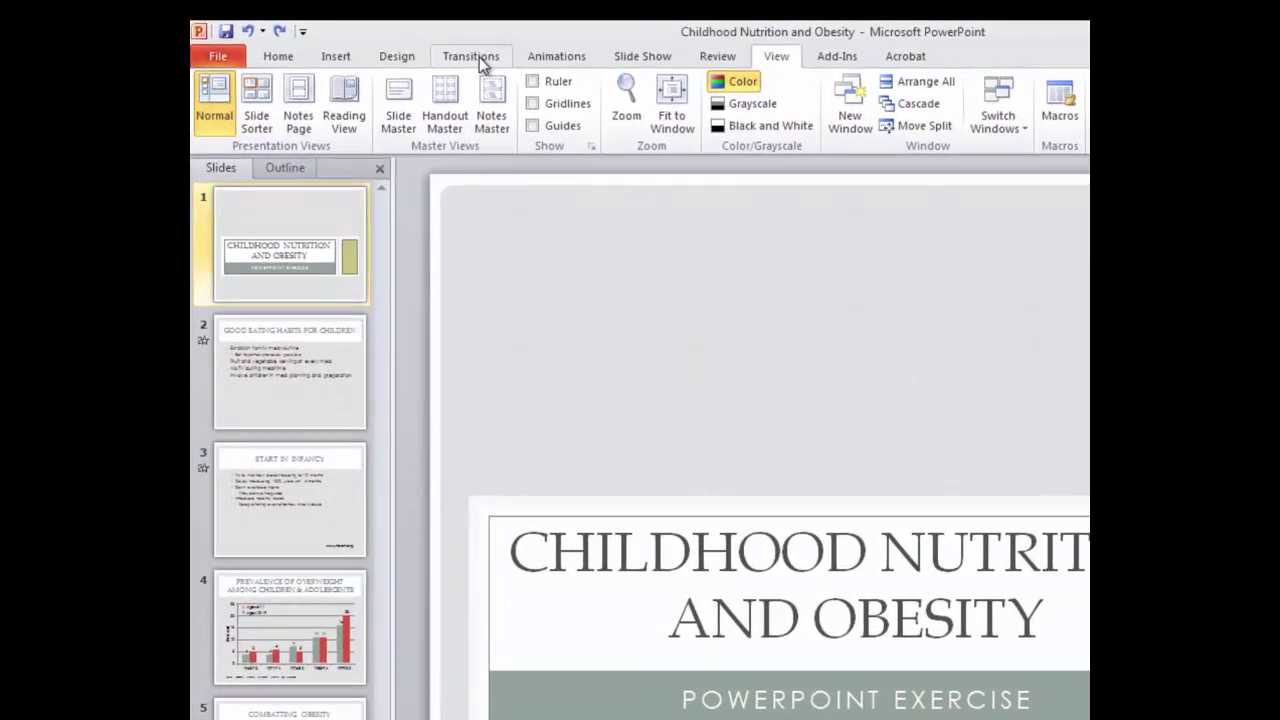
click(482, 62)
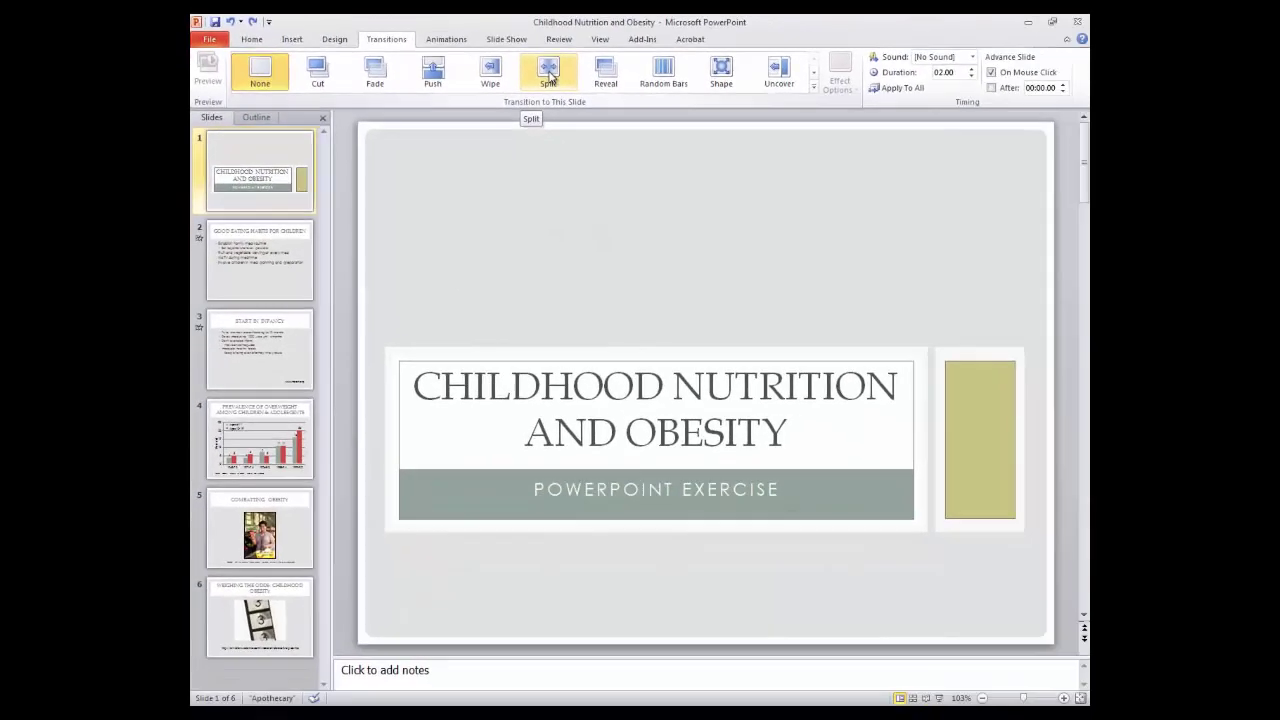
click(549, 77)
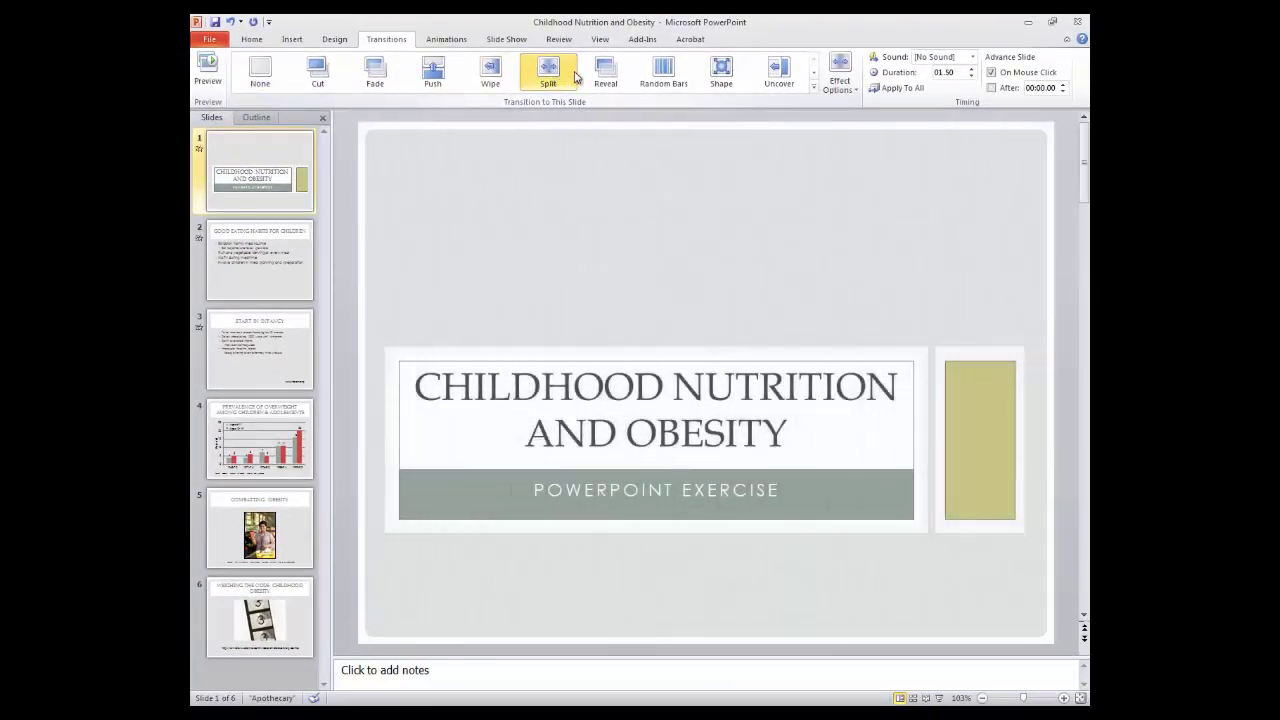
click(606, 72)
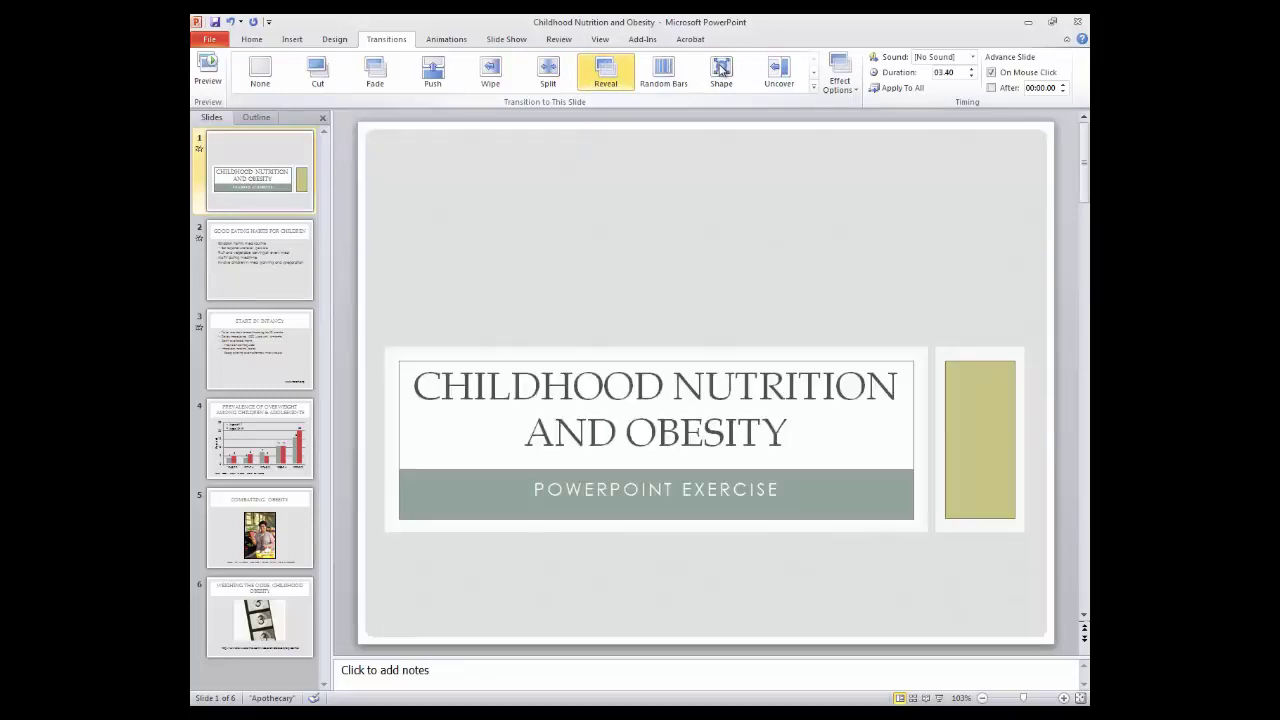
click(722, 67)
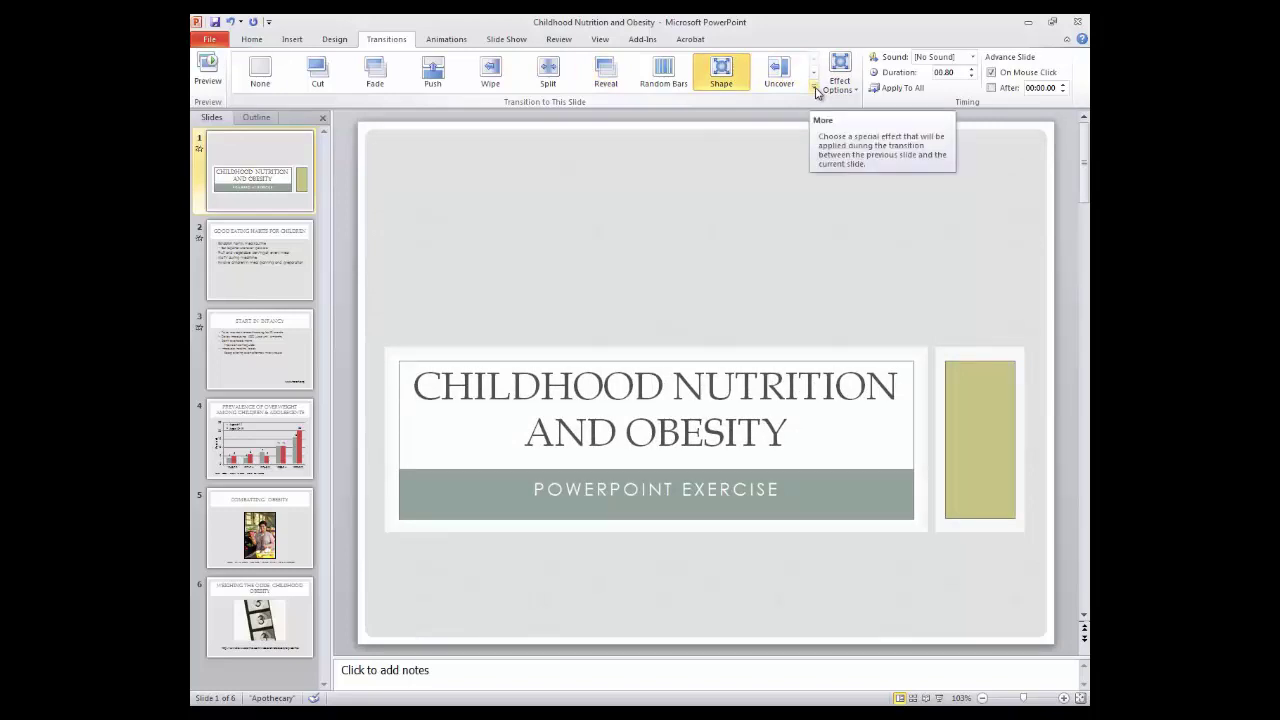
Give the title slide the Wipe transition and apply that transition to all slides in the presentation
click(815, 91)
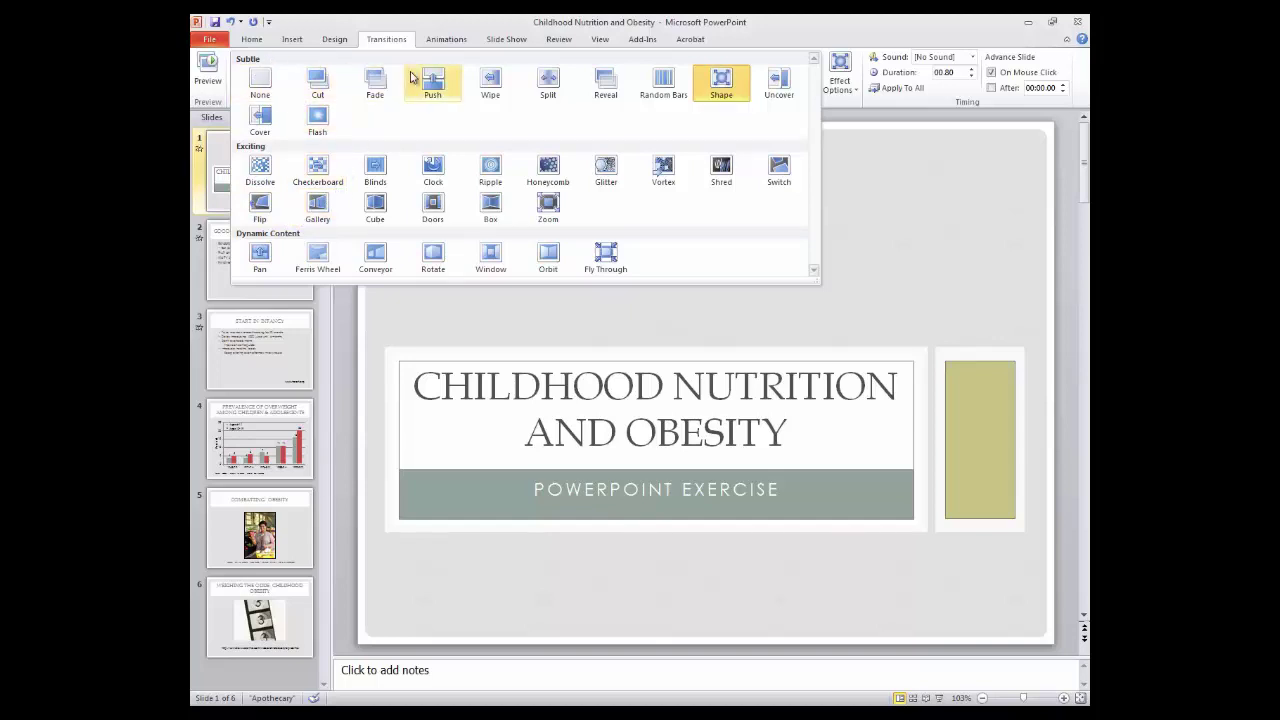
click(496, 79)
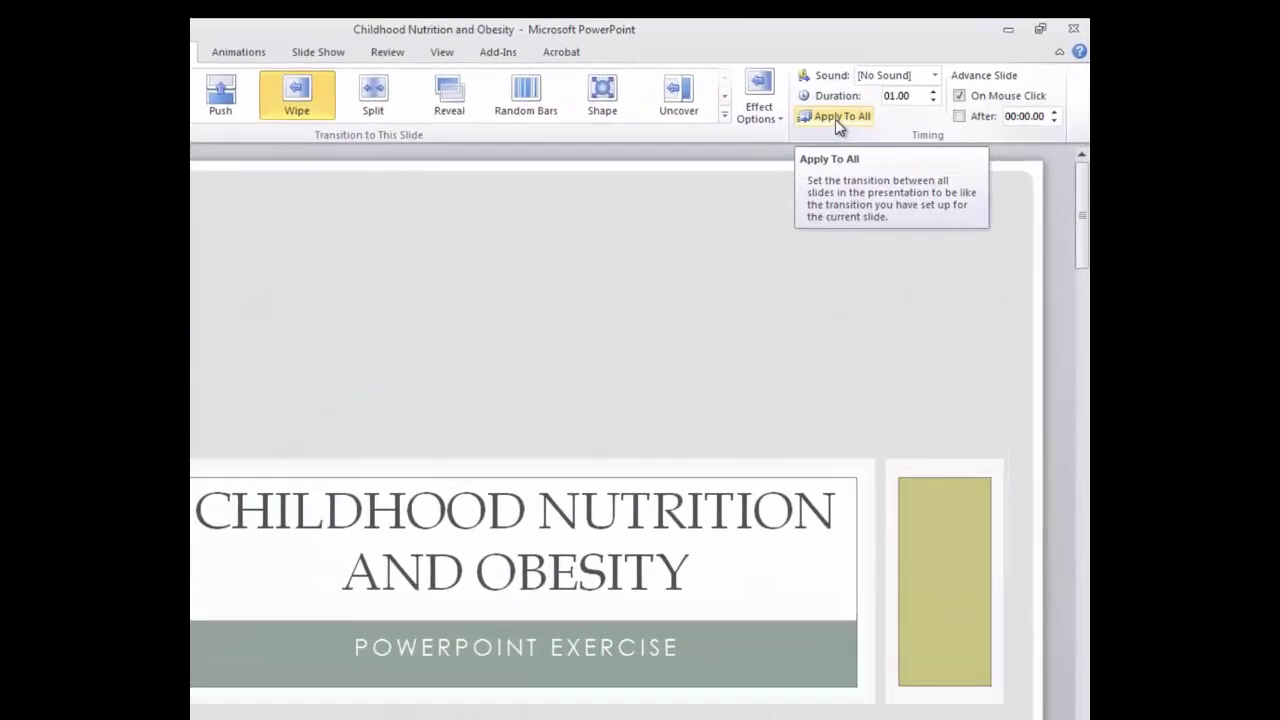
click(835, 119)
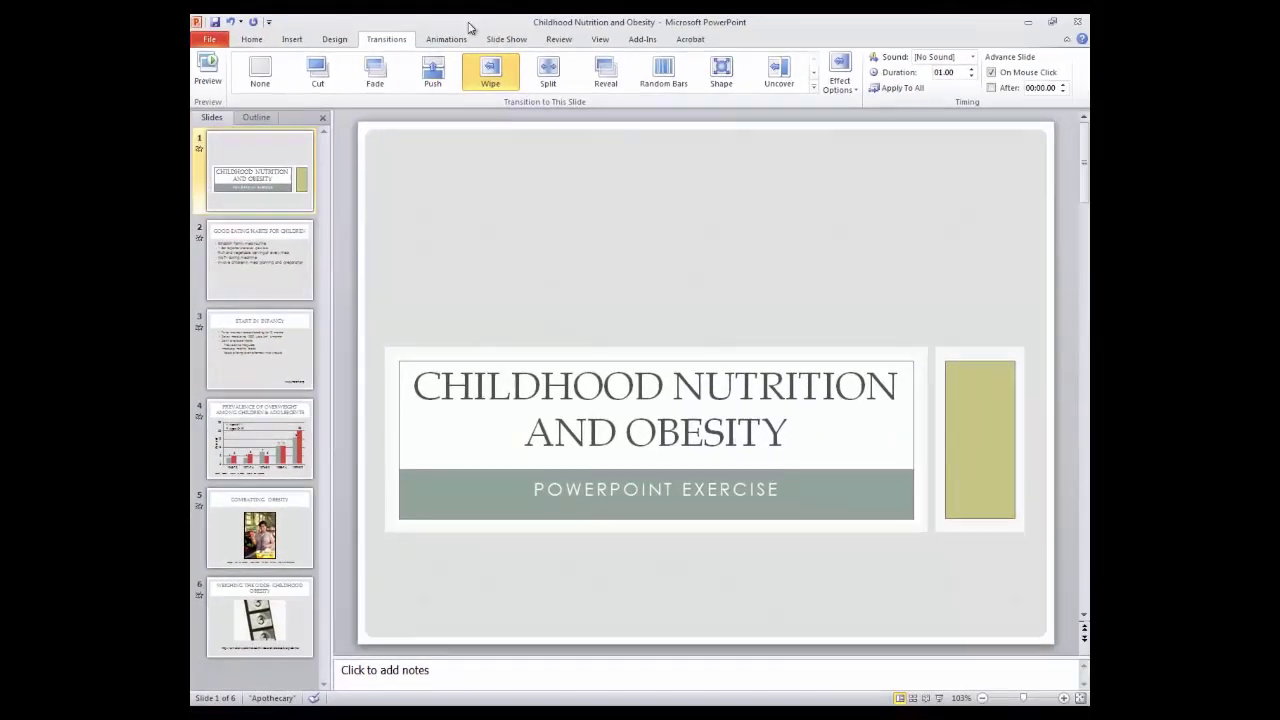
Play through the slide show to check the Wipe transitions, return to editing, and save the presentation
click(523, 41)
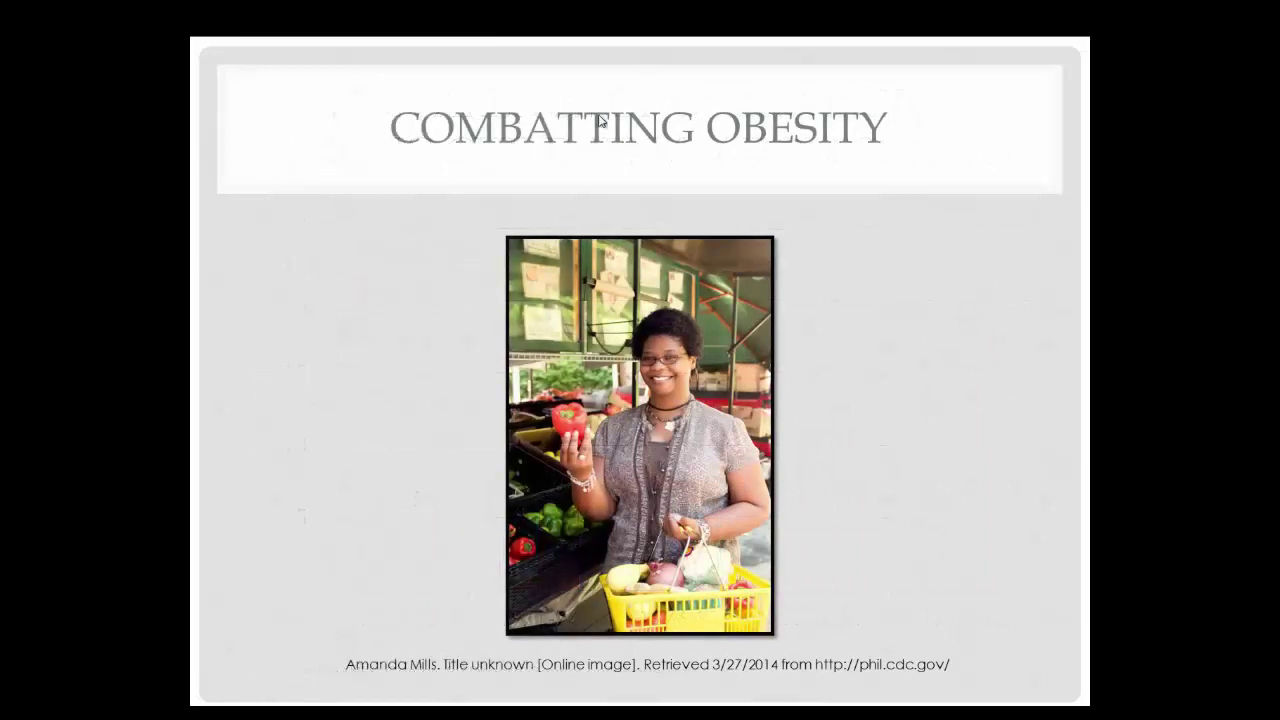
click(599, 118)
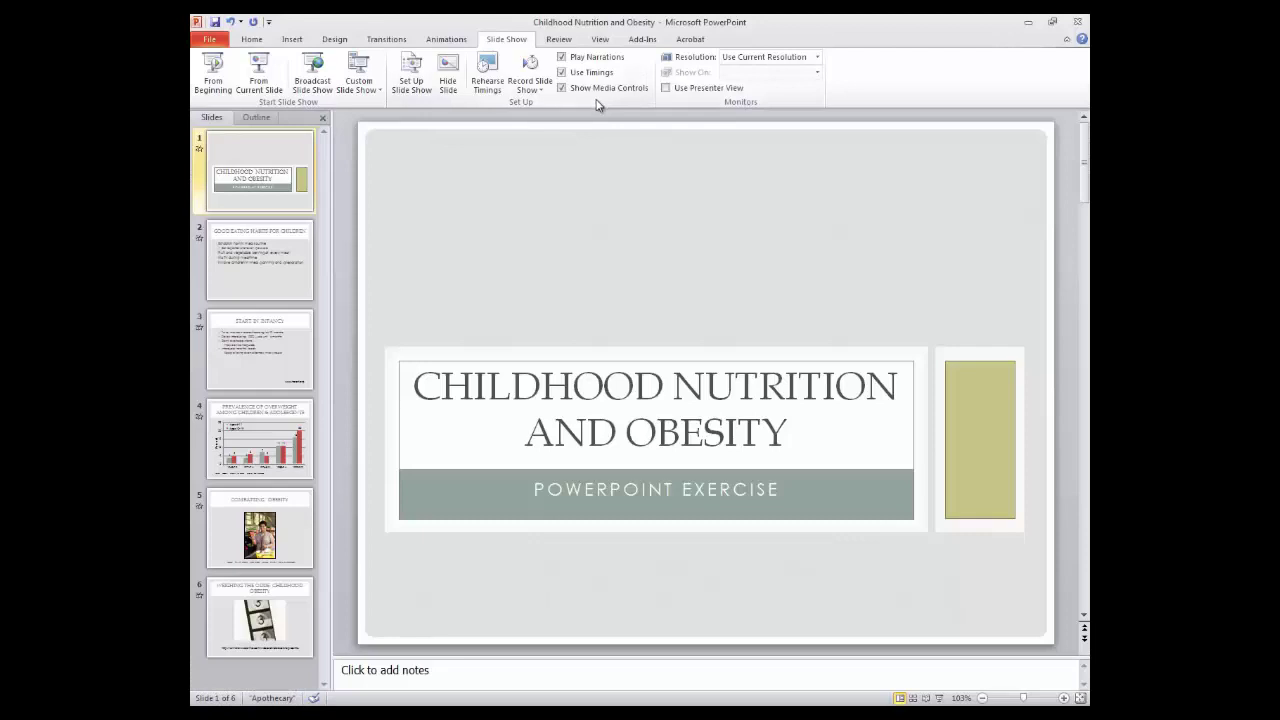
click(214, 22)
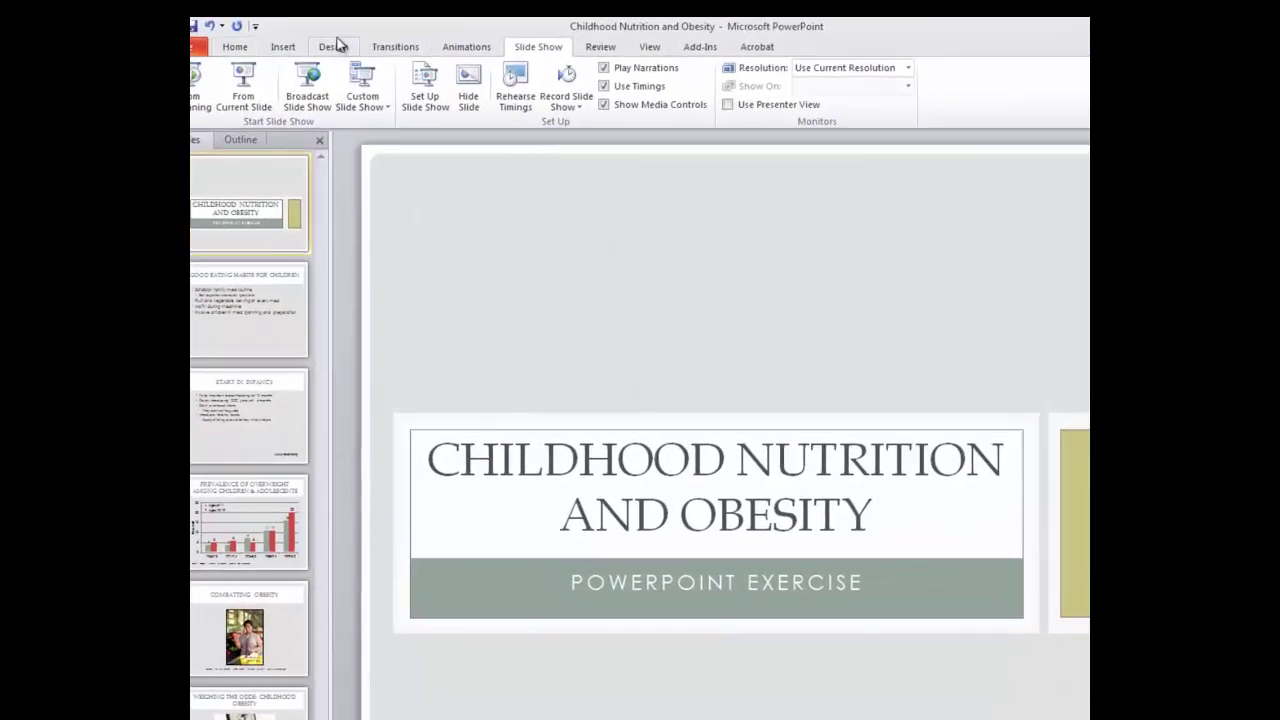
Apply the Office Theme to the presentation and open its top-level slide master, the one used by slides 1-6
click(336, 46)
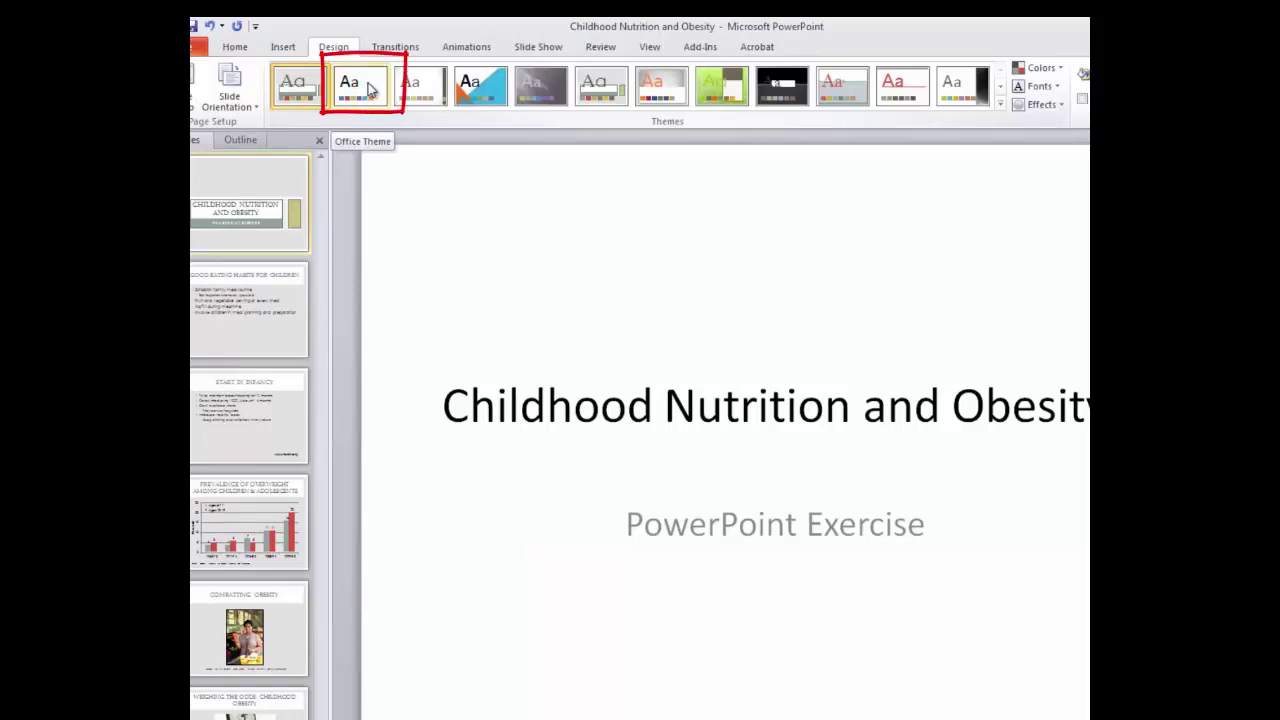
click(370, 89)
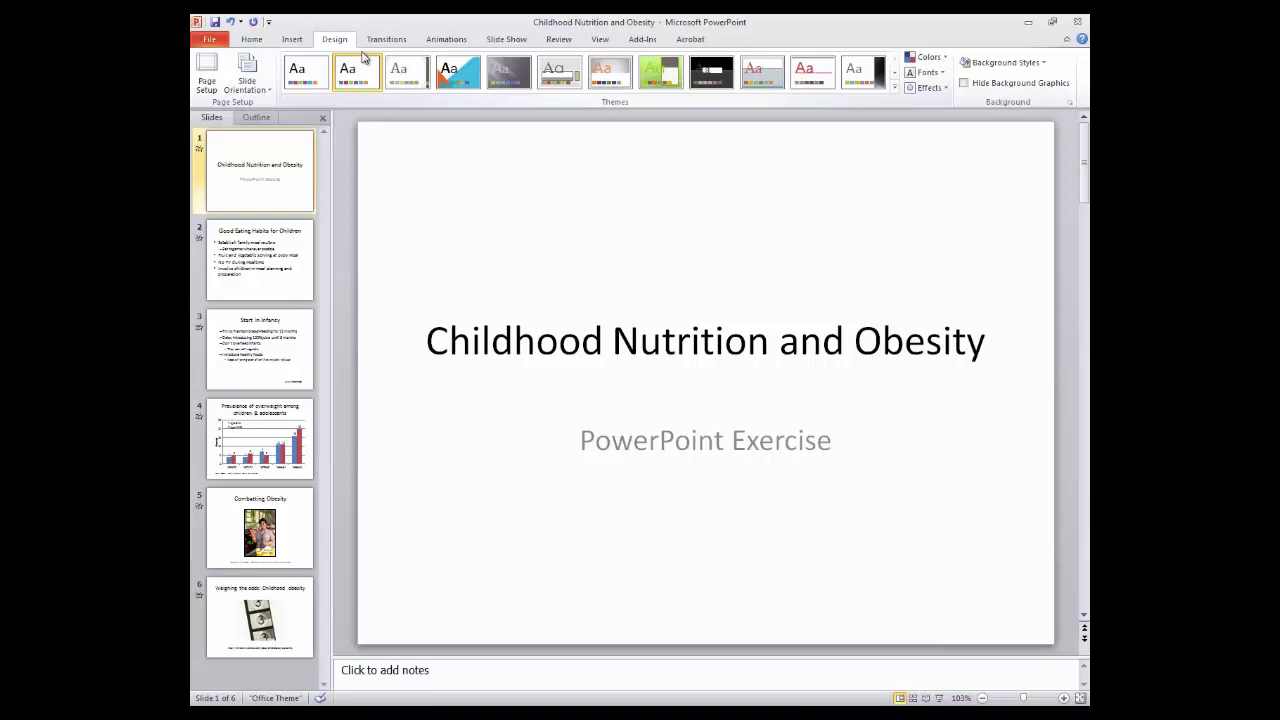
click(600, 39)
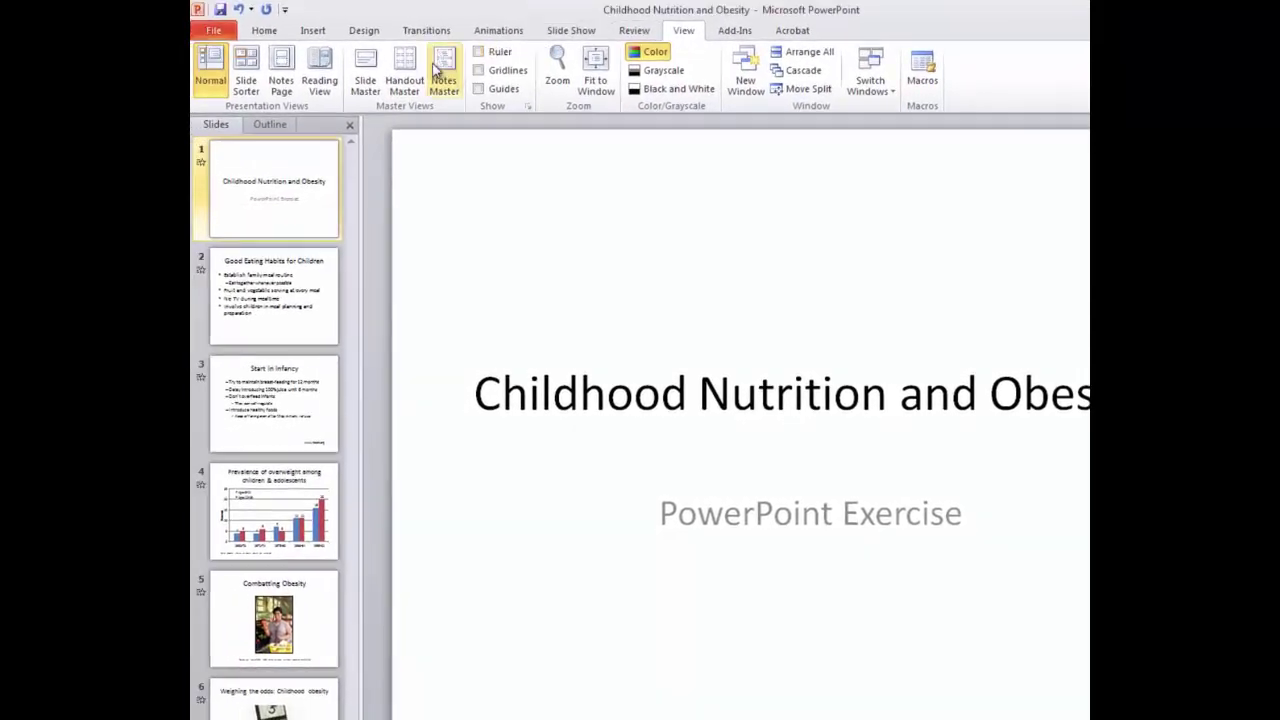
click(366, 68)
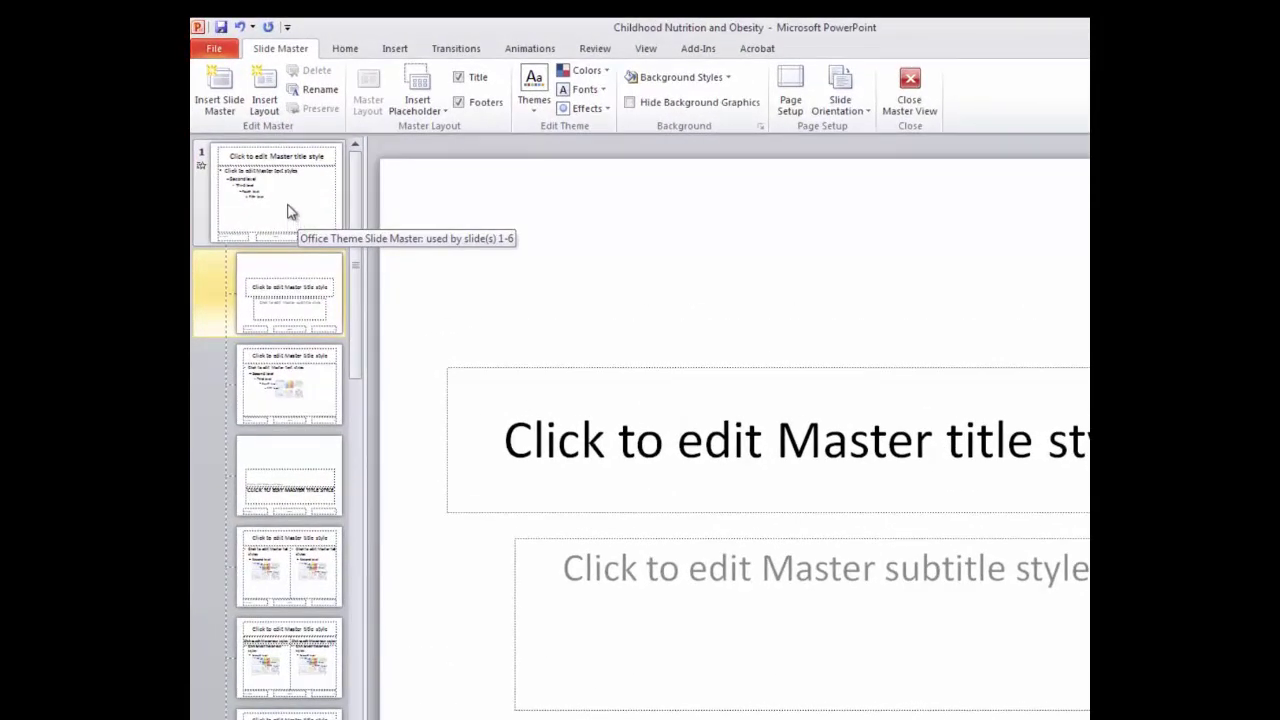
click(293, 210)
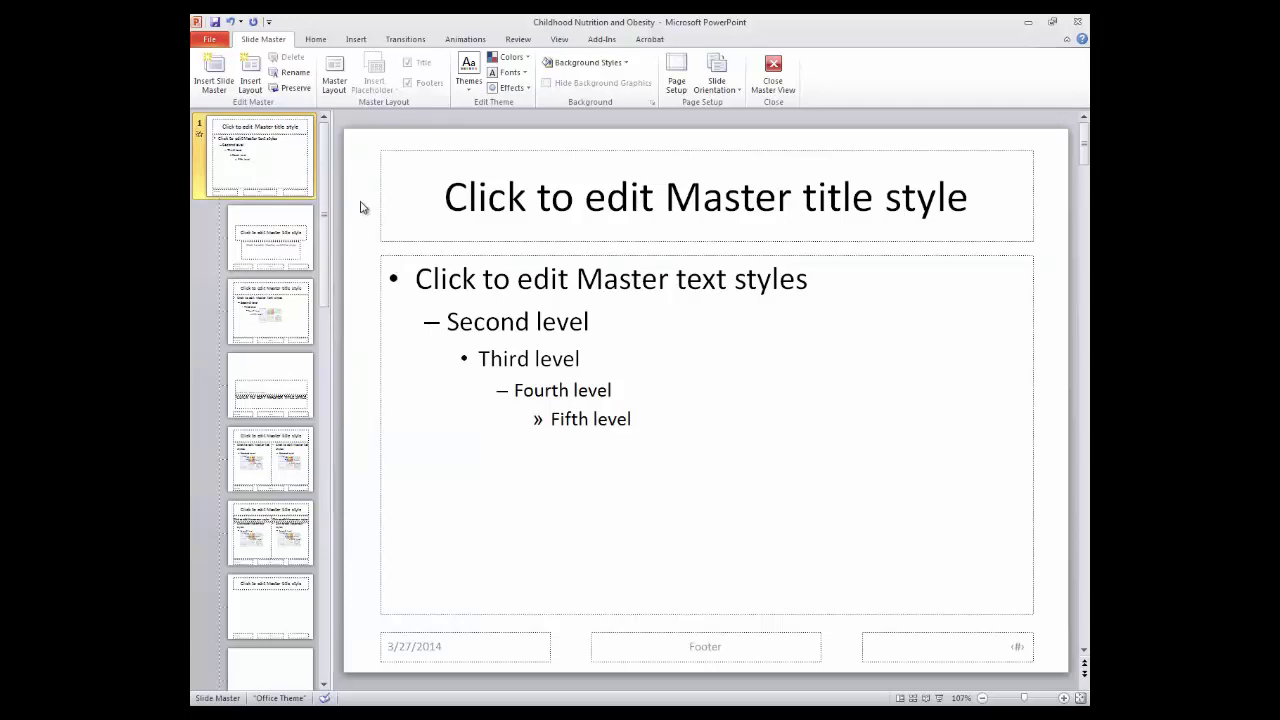
Give the slide master a solid background fill, trying light blue and finishing with the lightest olive green theme color
right_click(361, 207)
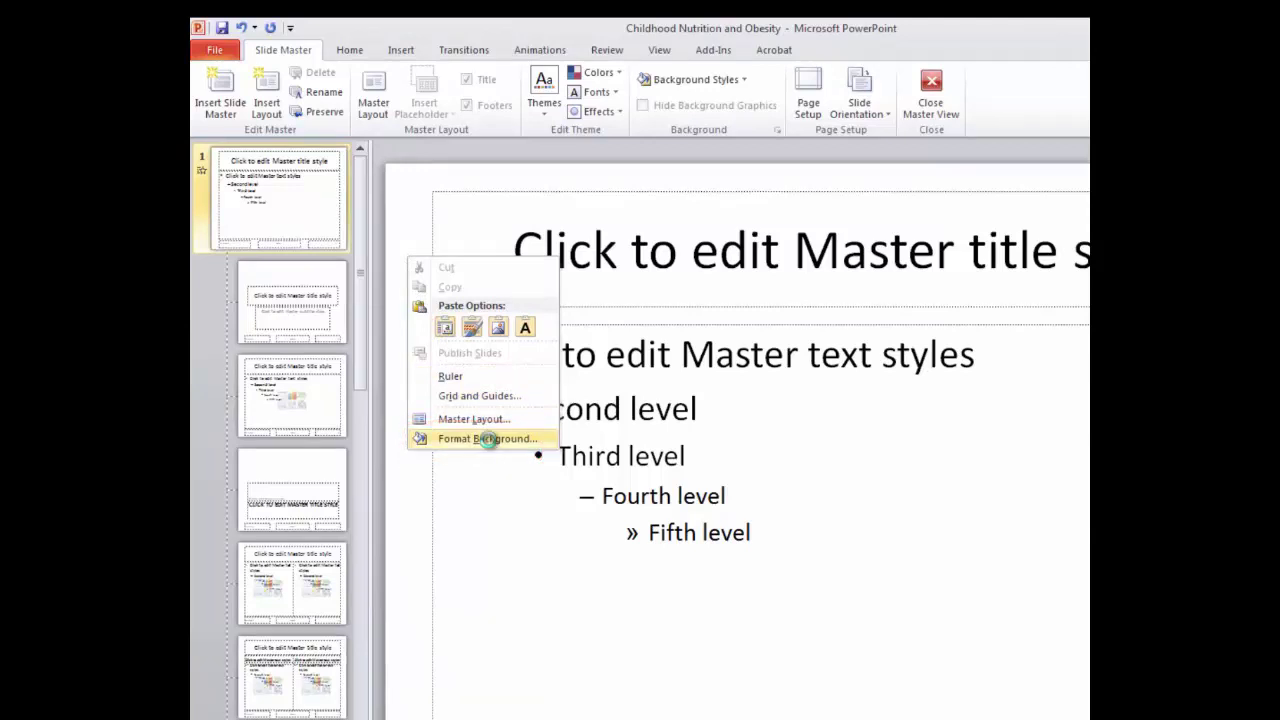
click(489, 440)
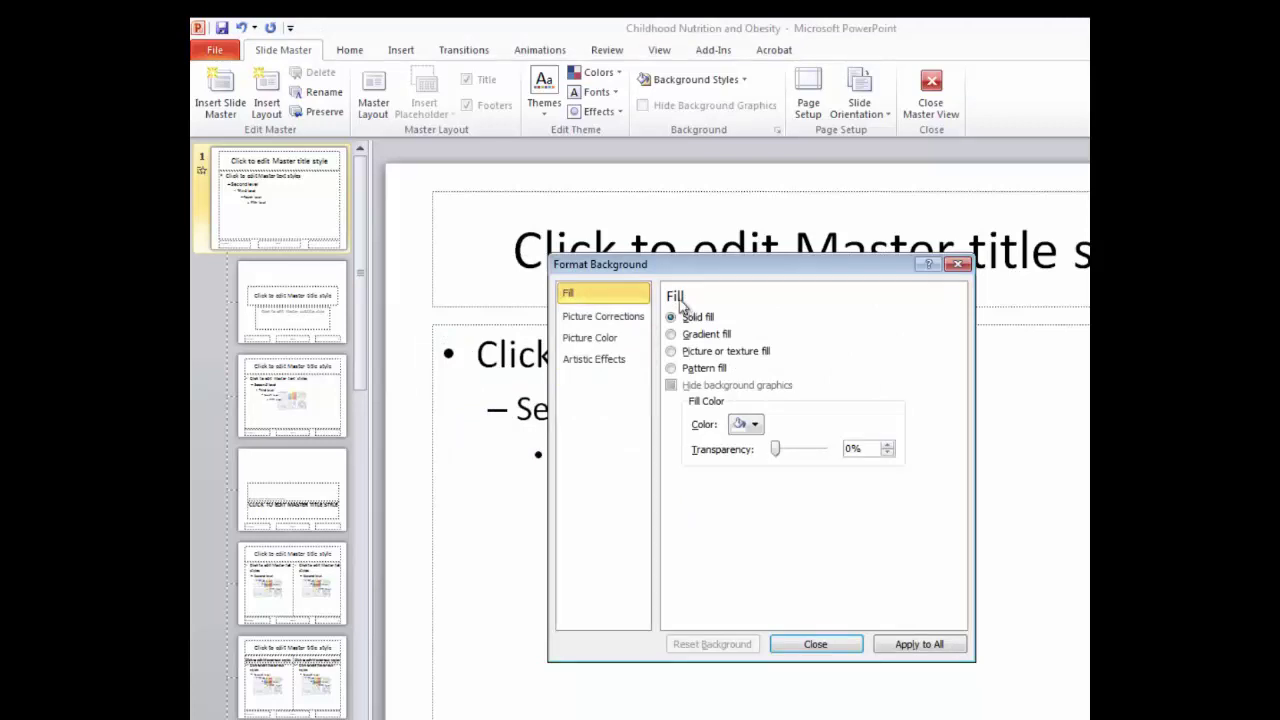
click(757, 426)
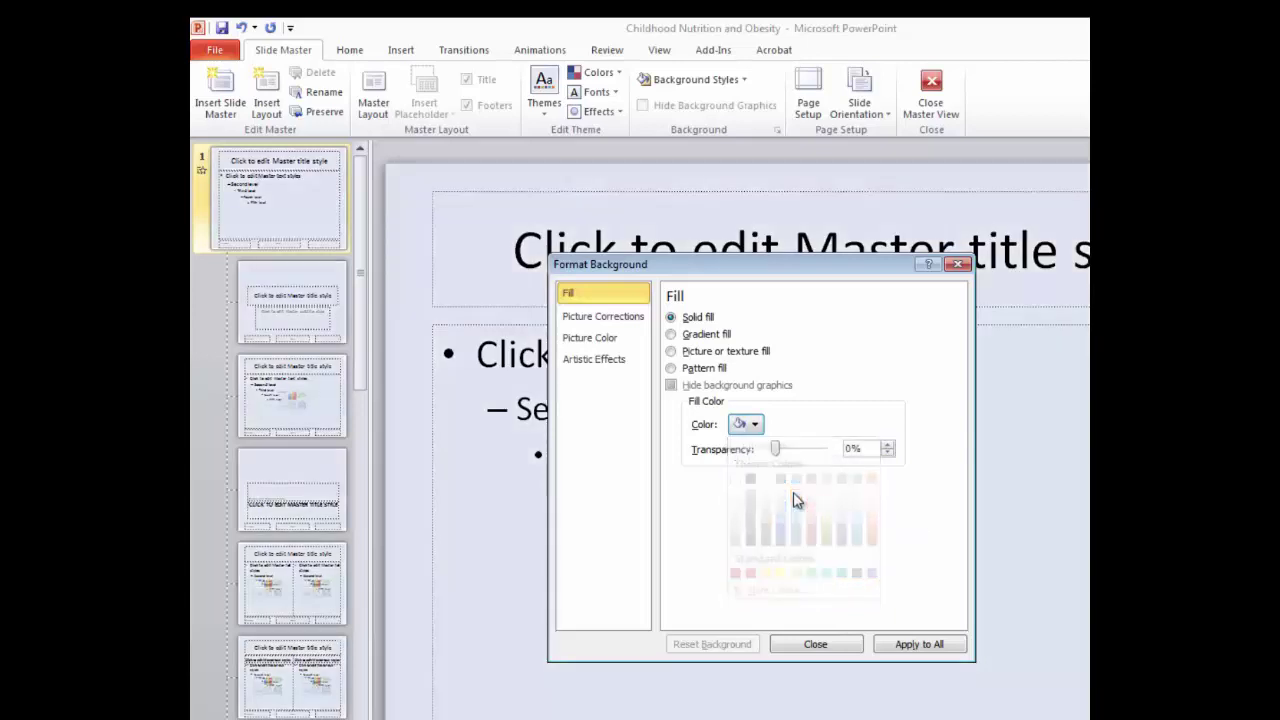
click(796, 500)
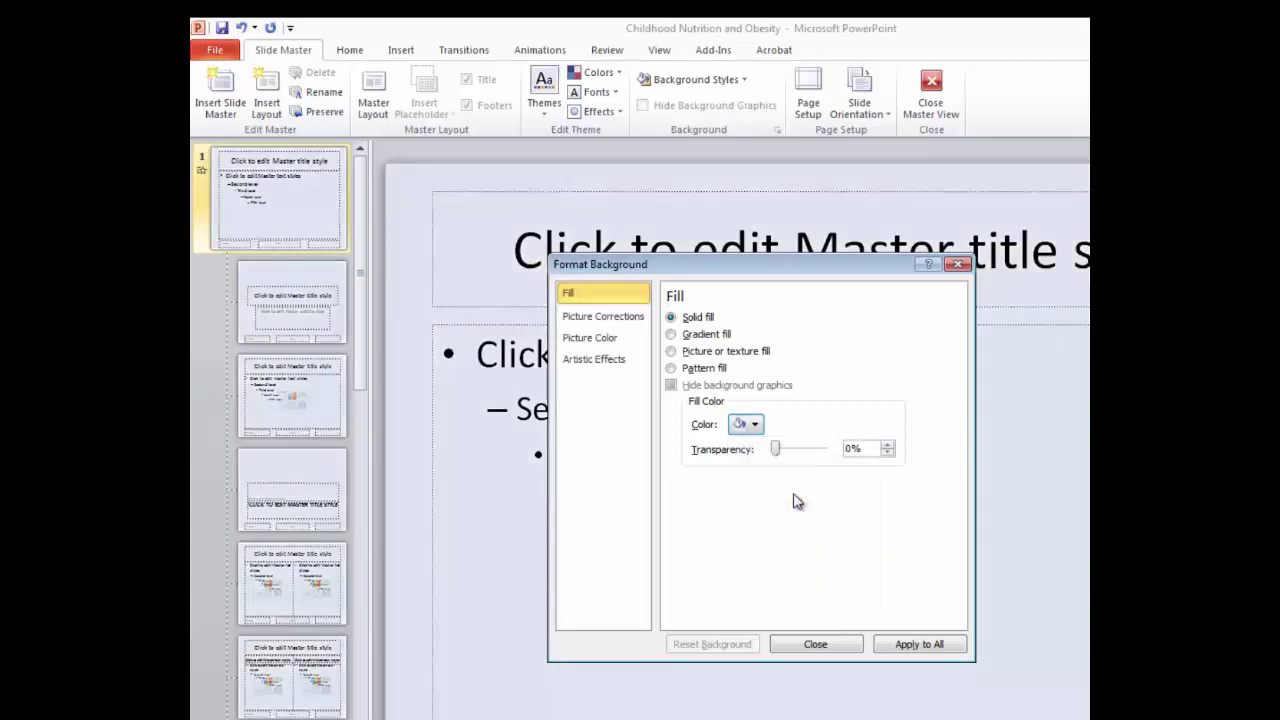
click(747, 424)
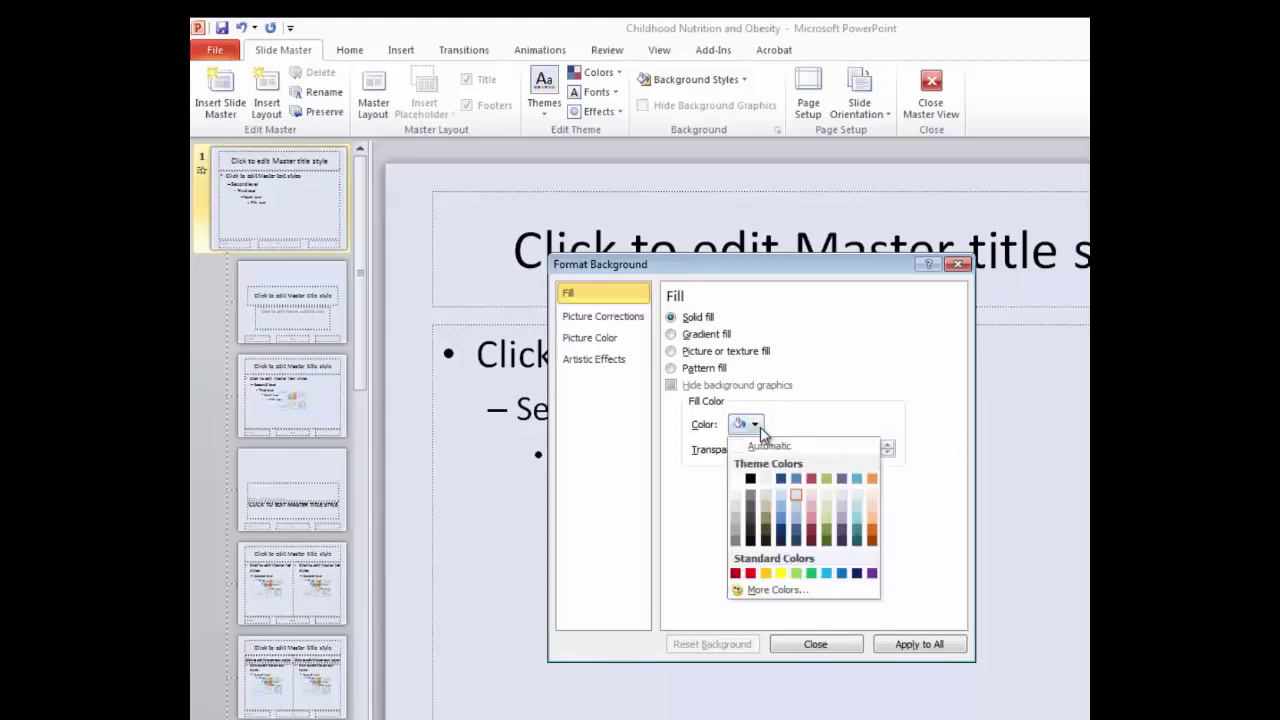
click(825, 495)
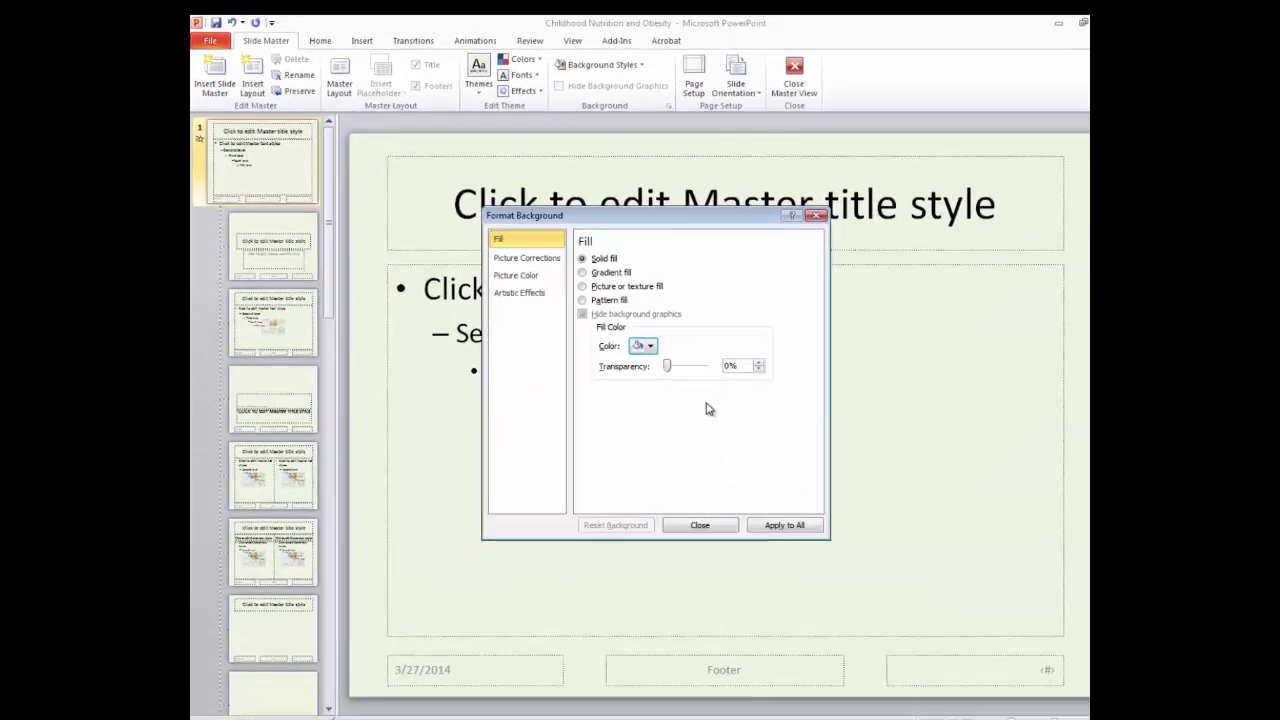
click(683, 507)
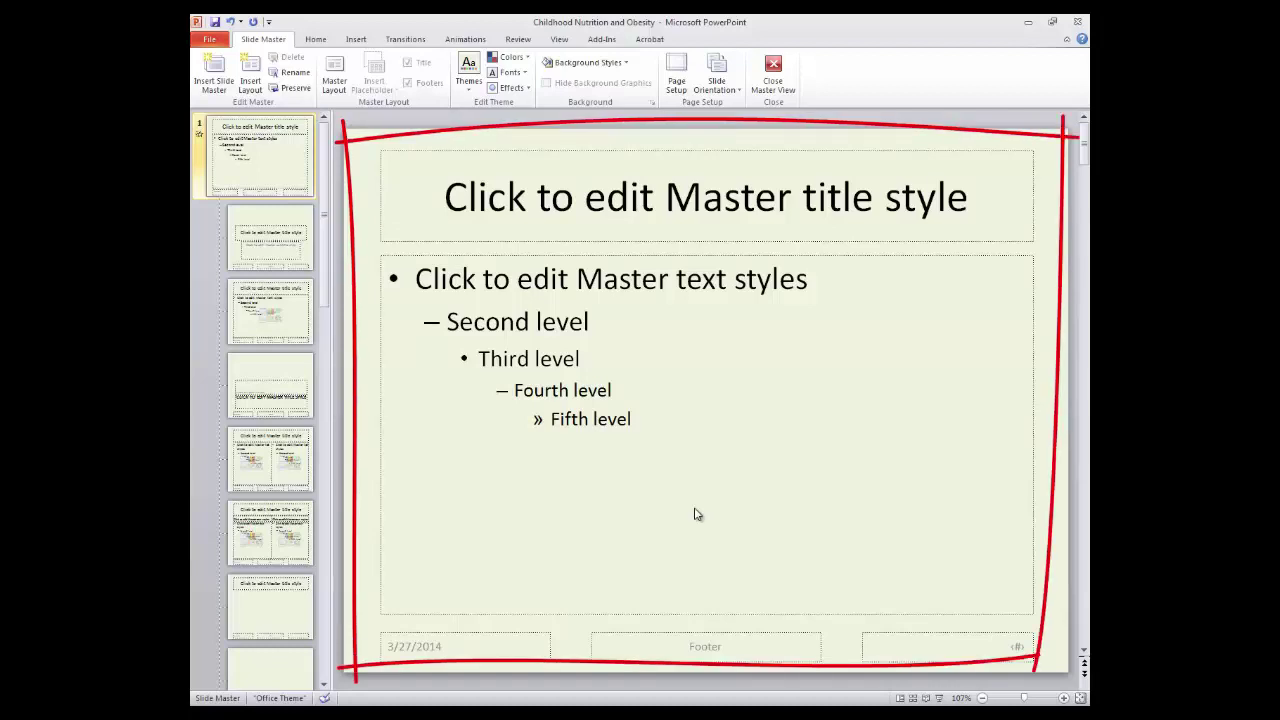
Set the font color of the slide master's title placeholder to the darkest olive green theme color
click(616, 196)
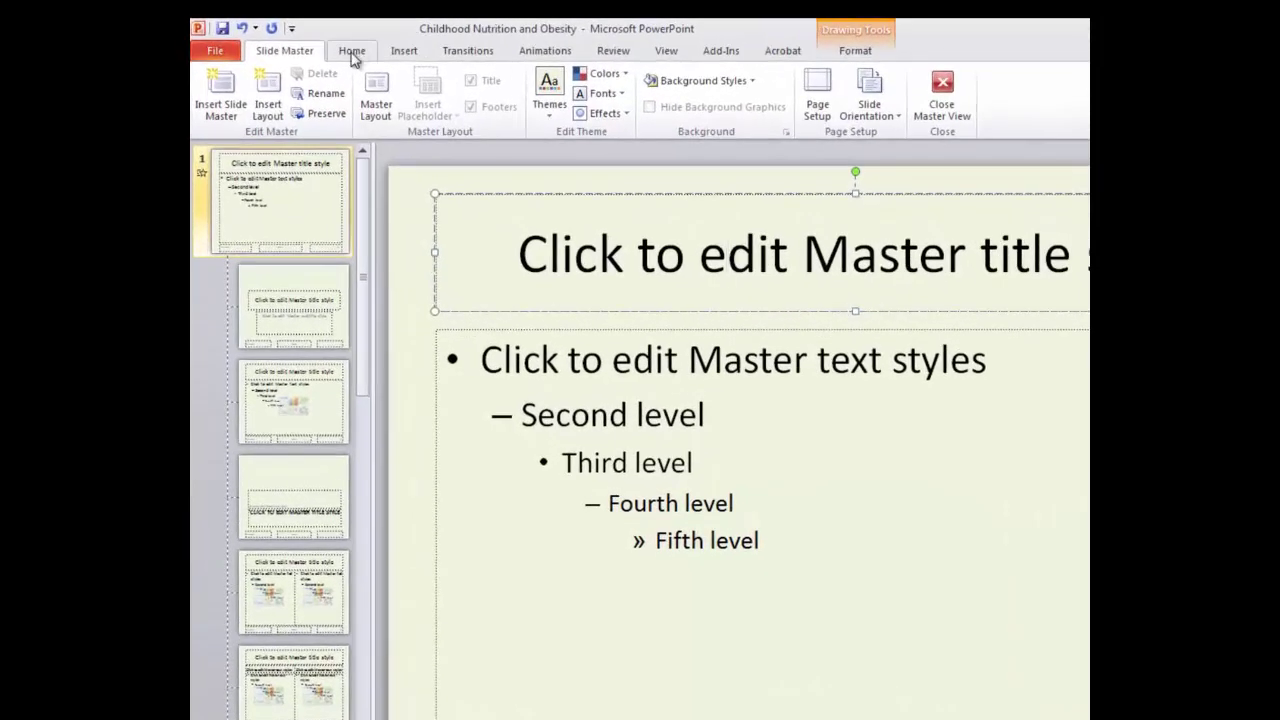
click(352, 52)
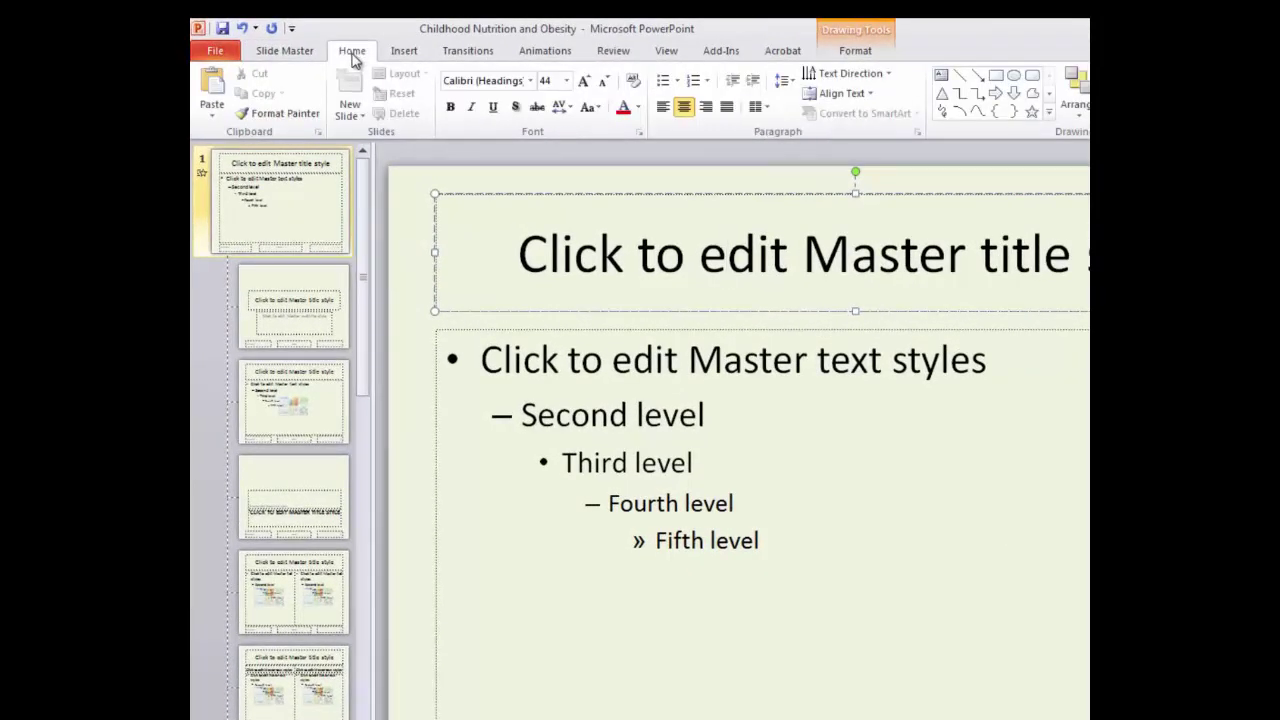
click(638, 112)
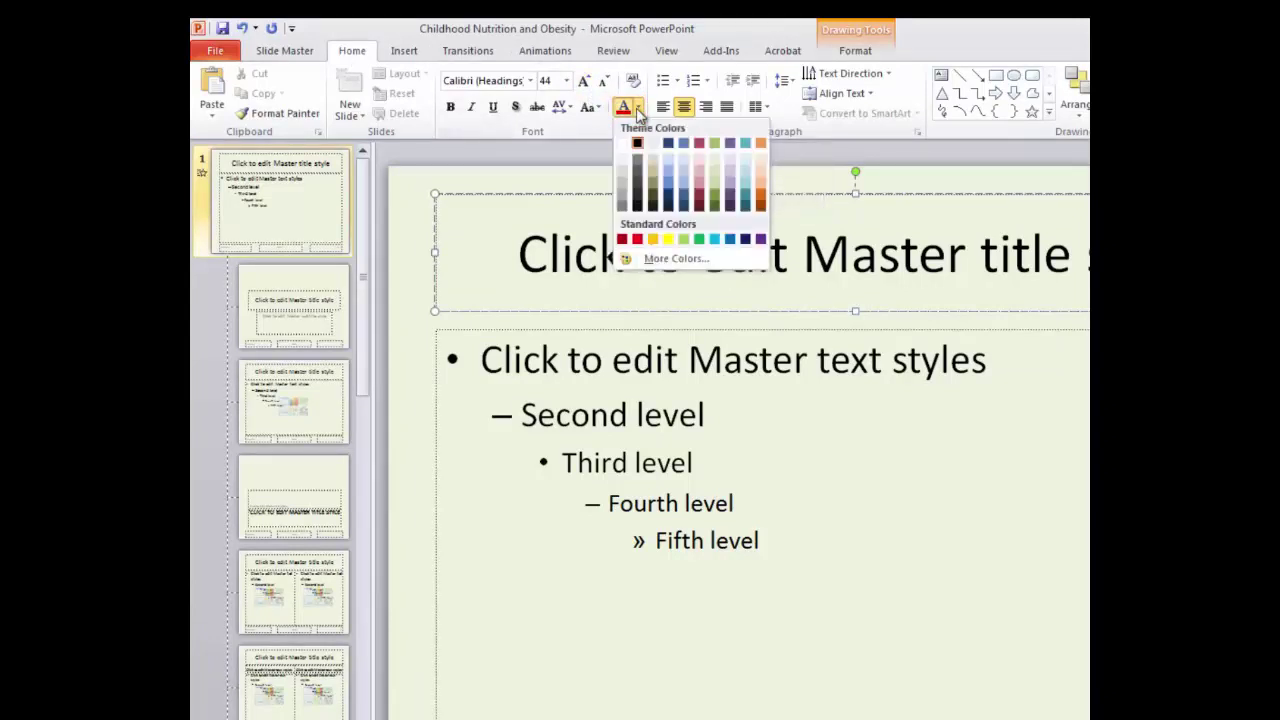
click(715, 206)
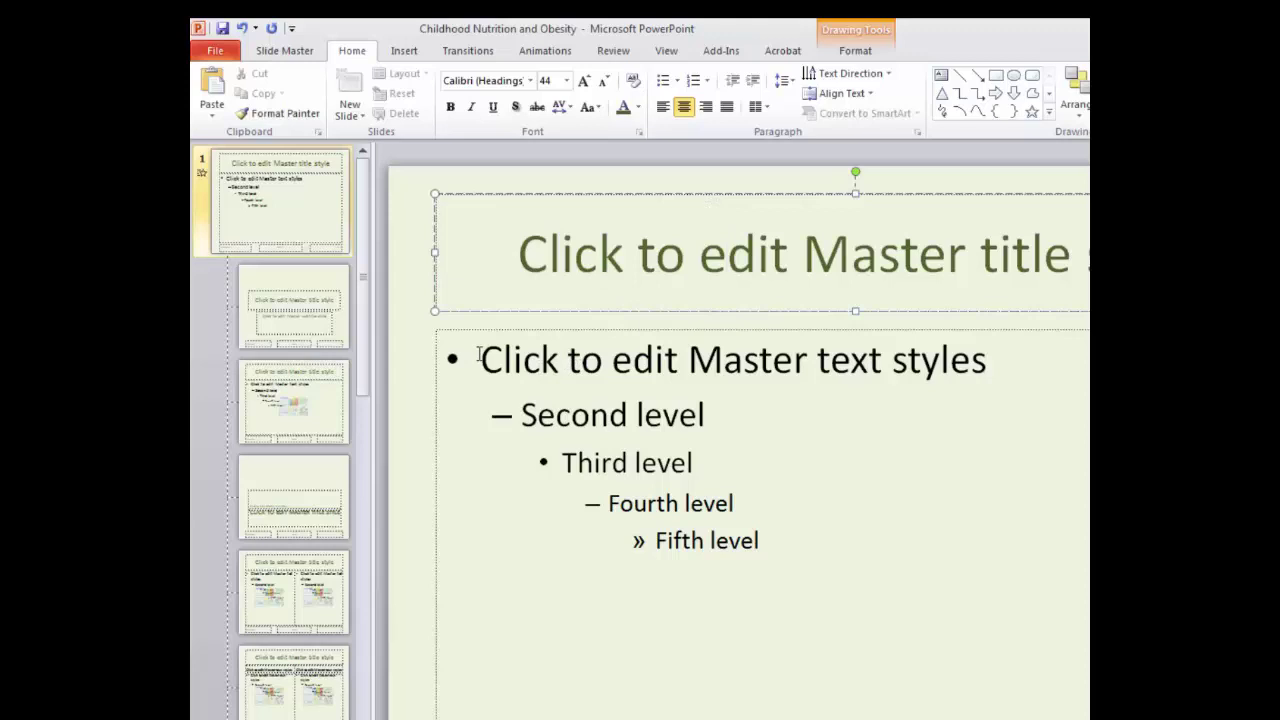
Set all five levels of the slide master's body text to the second-darkest olive green theme color
click(512, 360)
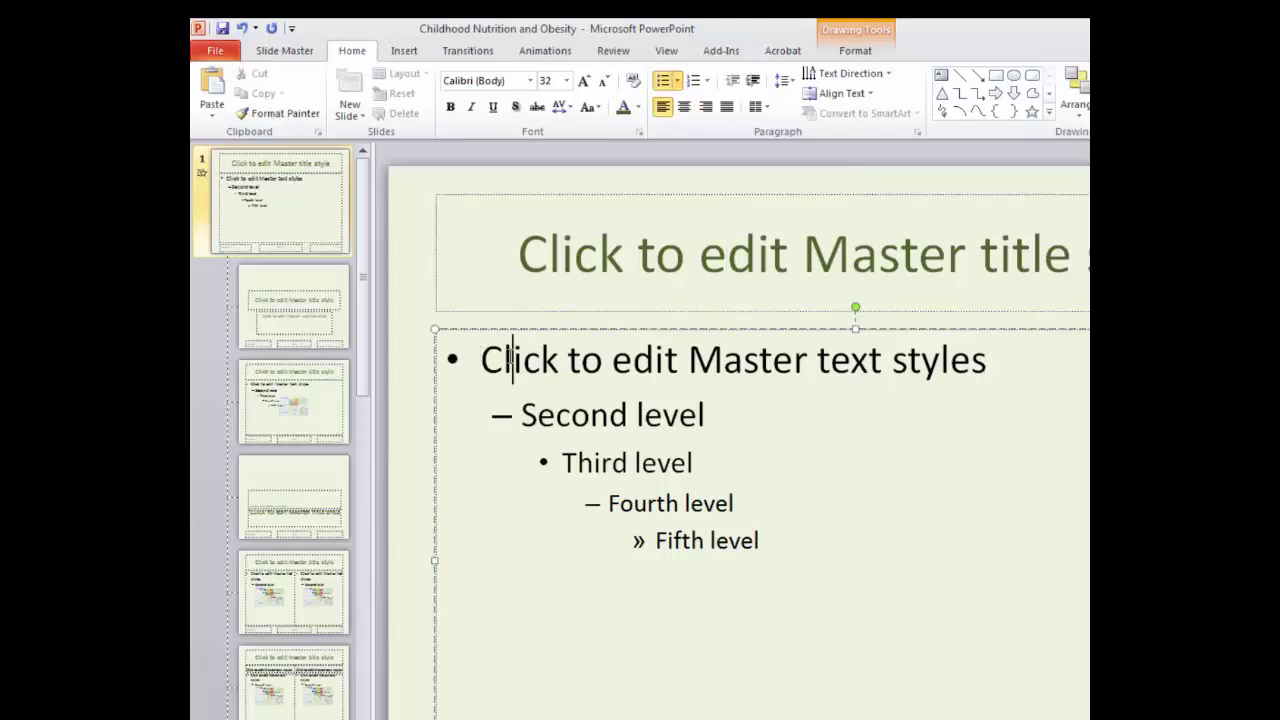
drag(479, 360, 806, 565)
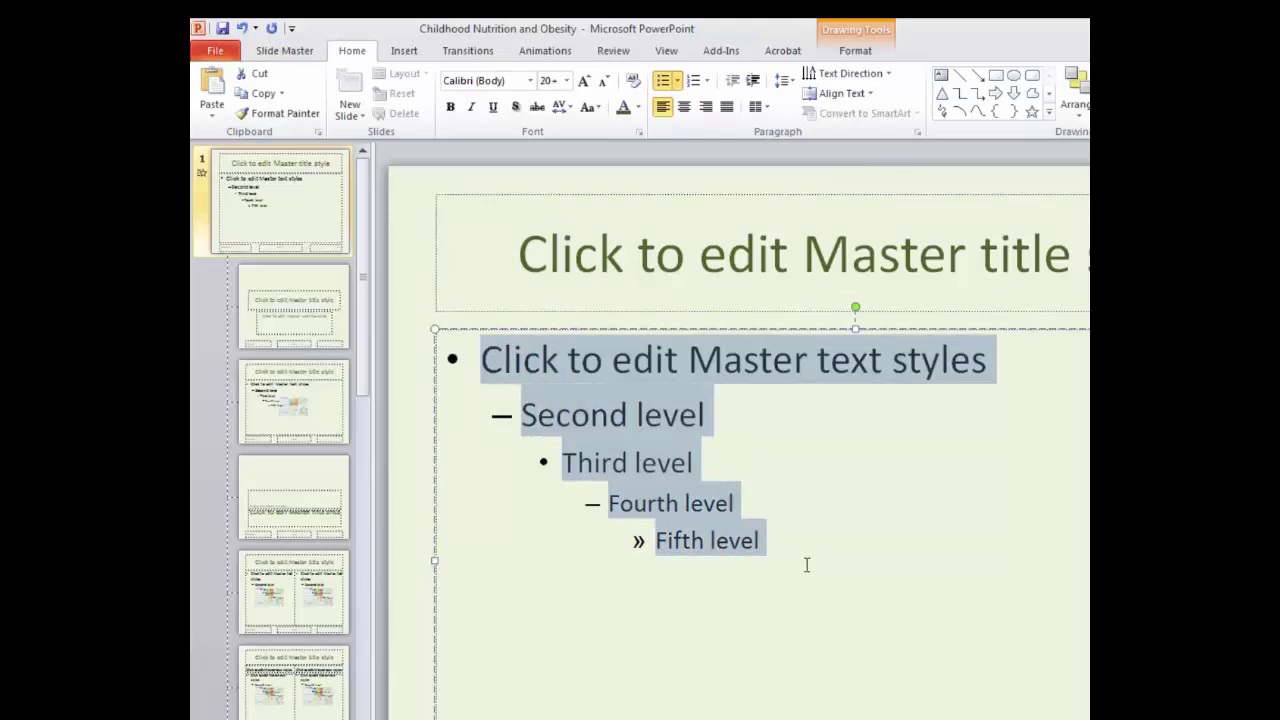
click(637, 111)
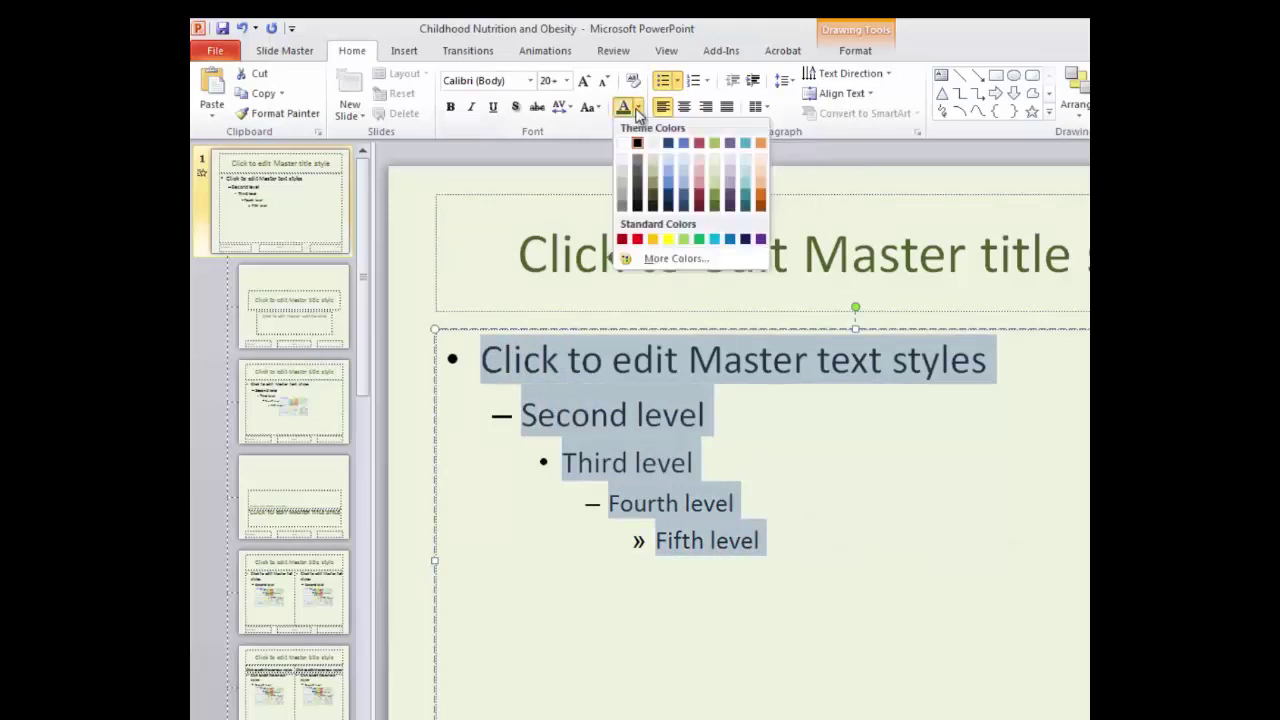
click(715, 194)
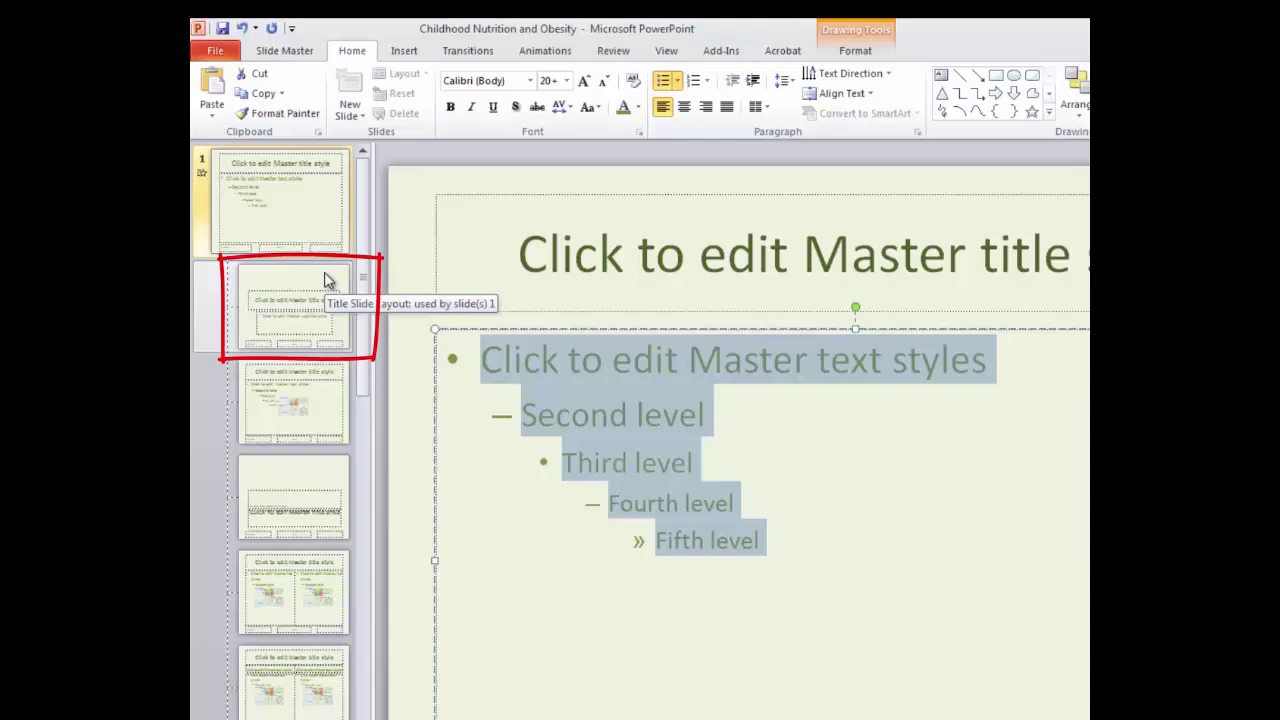
Set the subtitle text on the Title Slide Layout to the second-darkest olive green theme color and close Master View
click(325, 280)
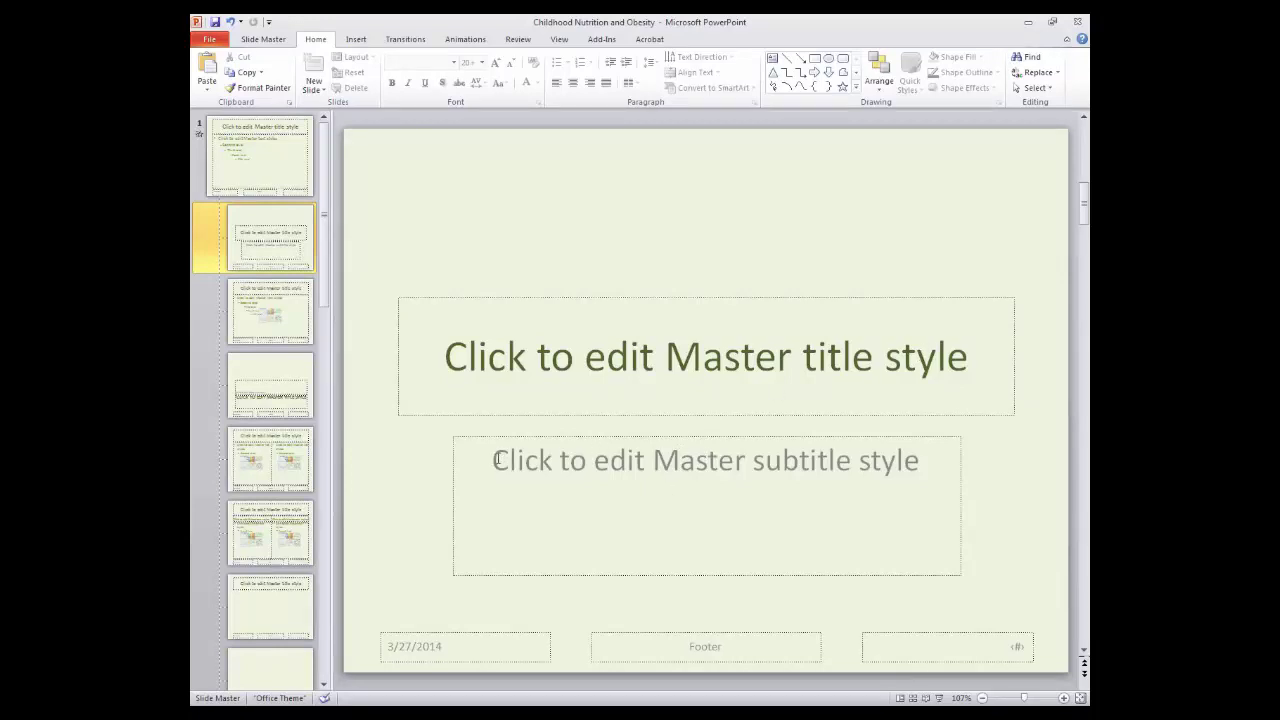
drag(495, 460, 930, 472)
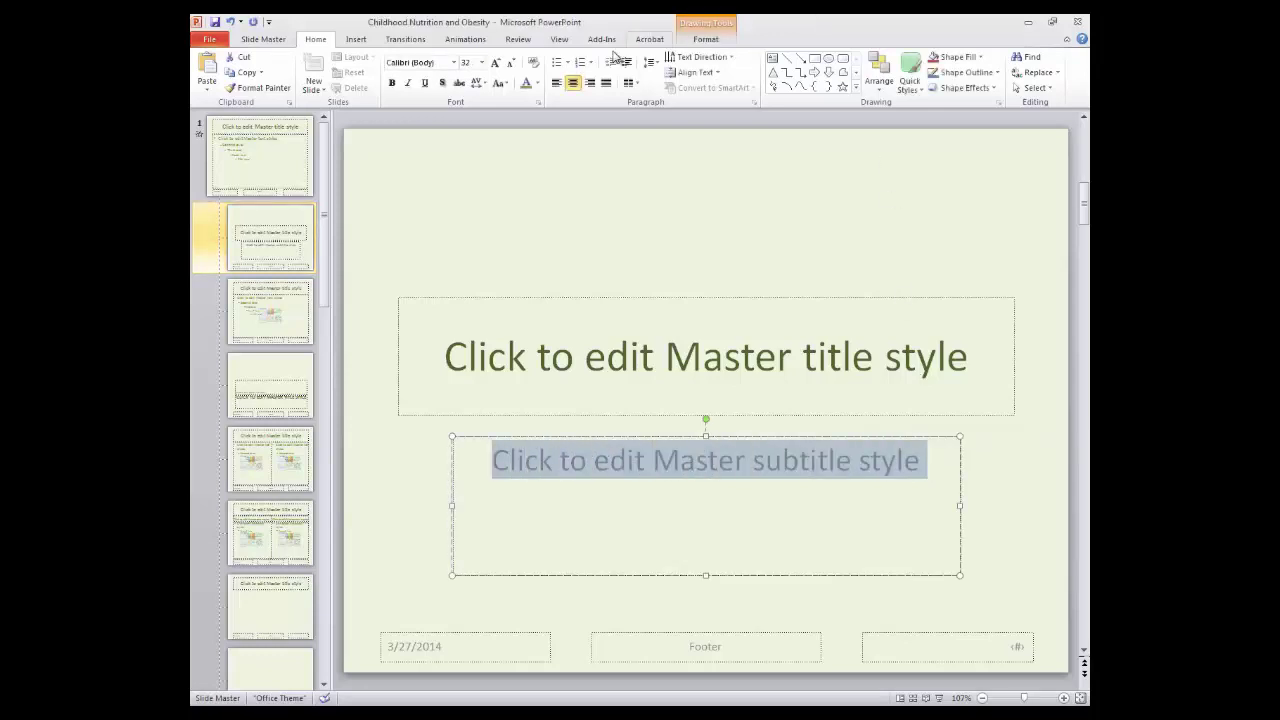
click(538, 84)
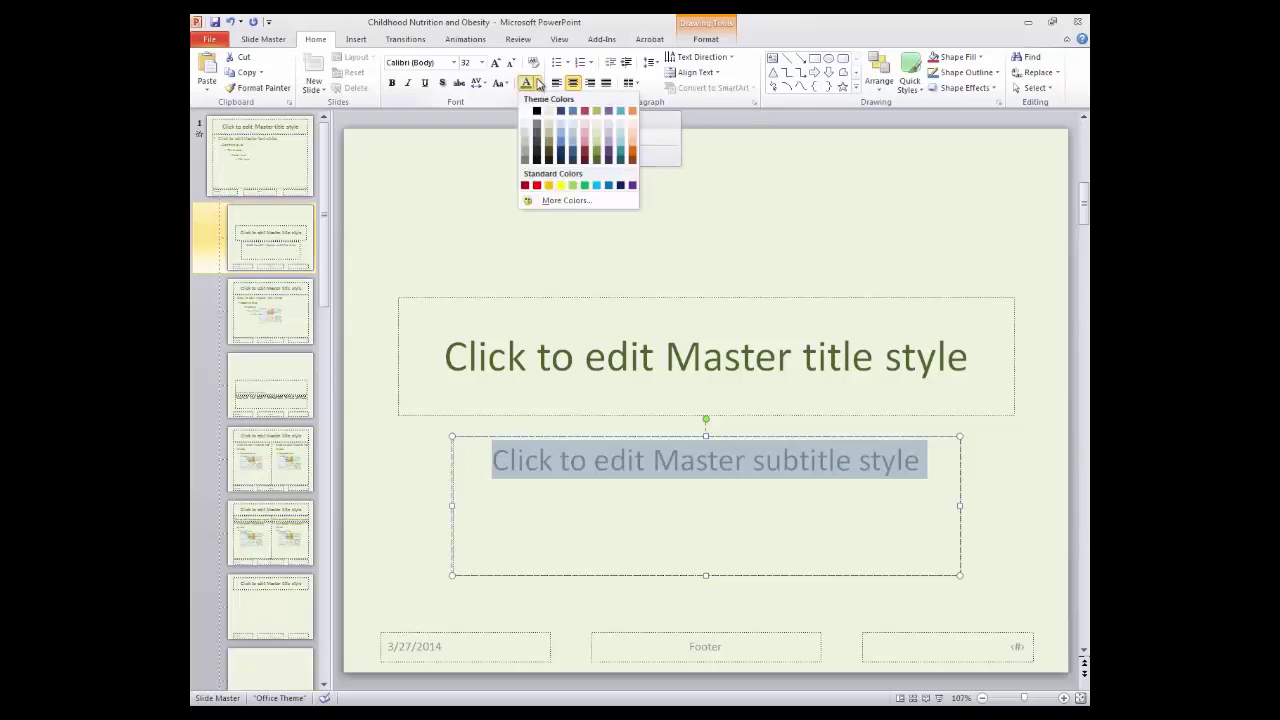
click(598, 153)
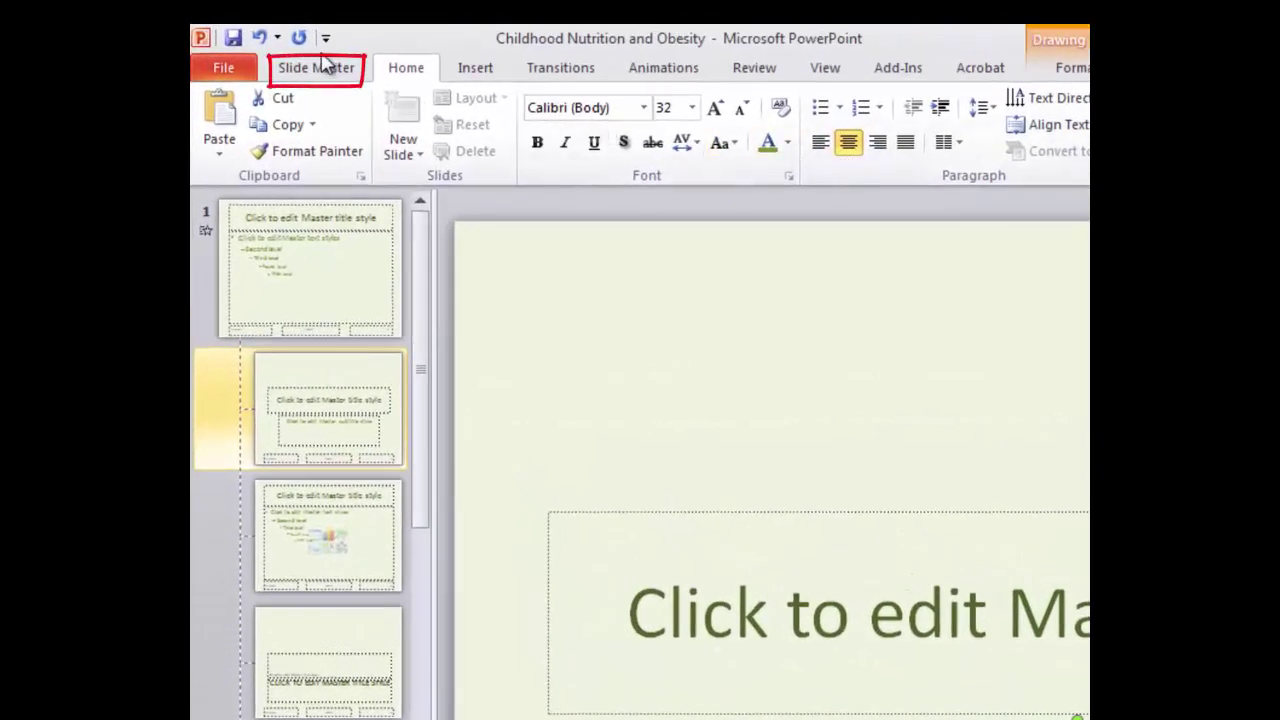
click(325, 64)
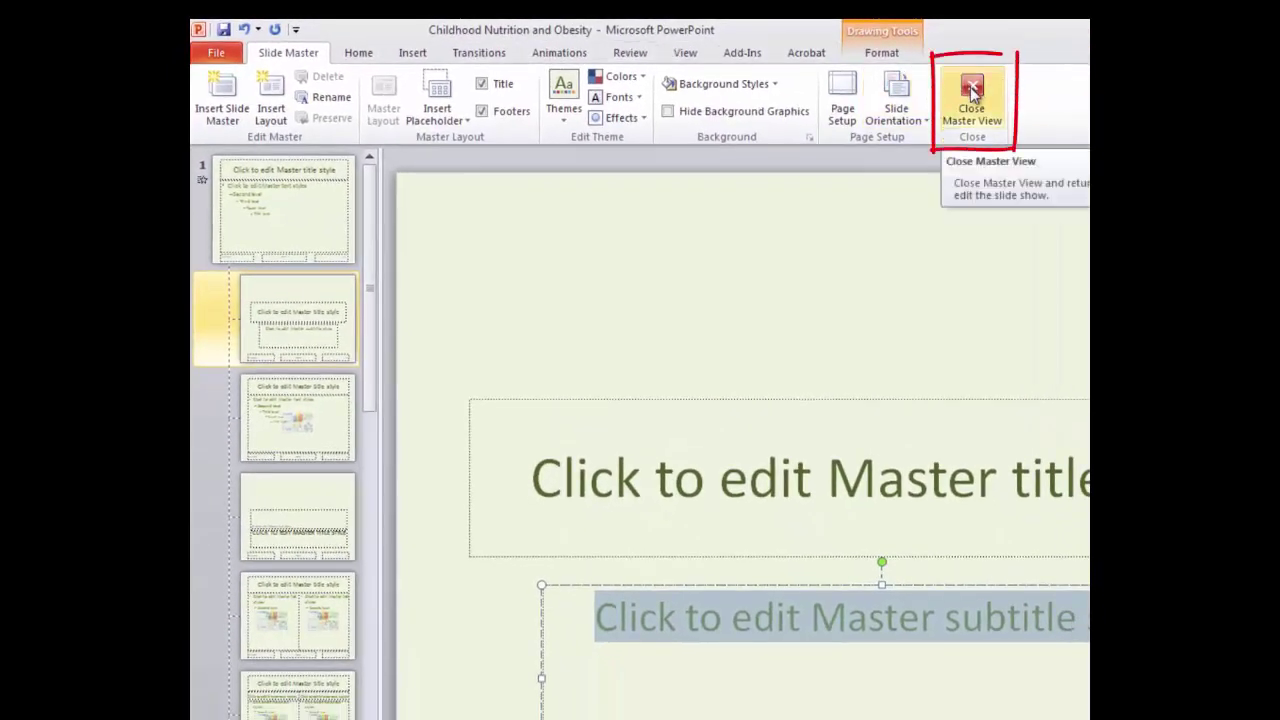
click(973, 93)
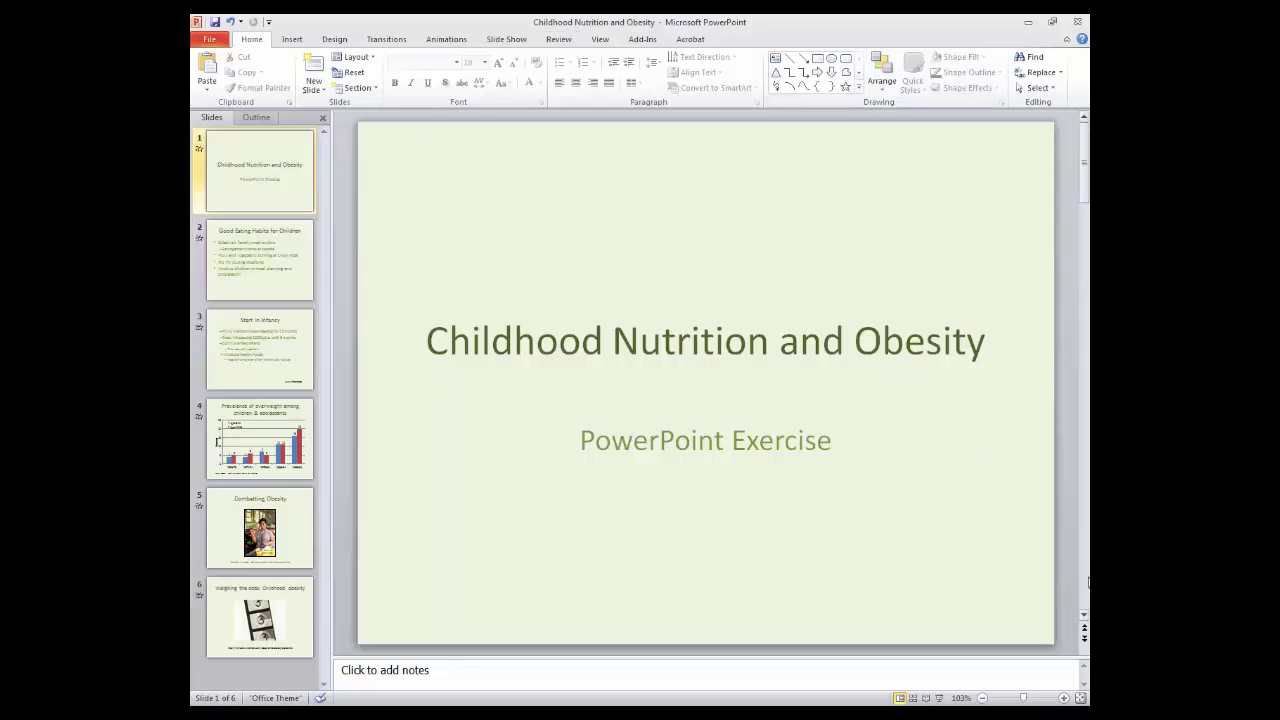
Page through slides 2 to 4 to examine the new background and text colors
click(1084, 640)
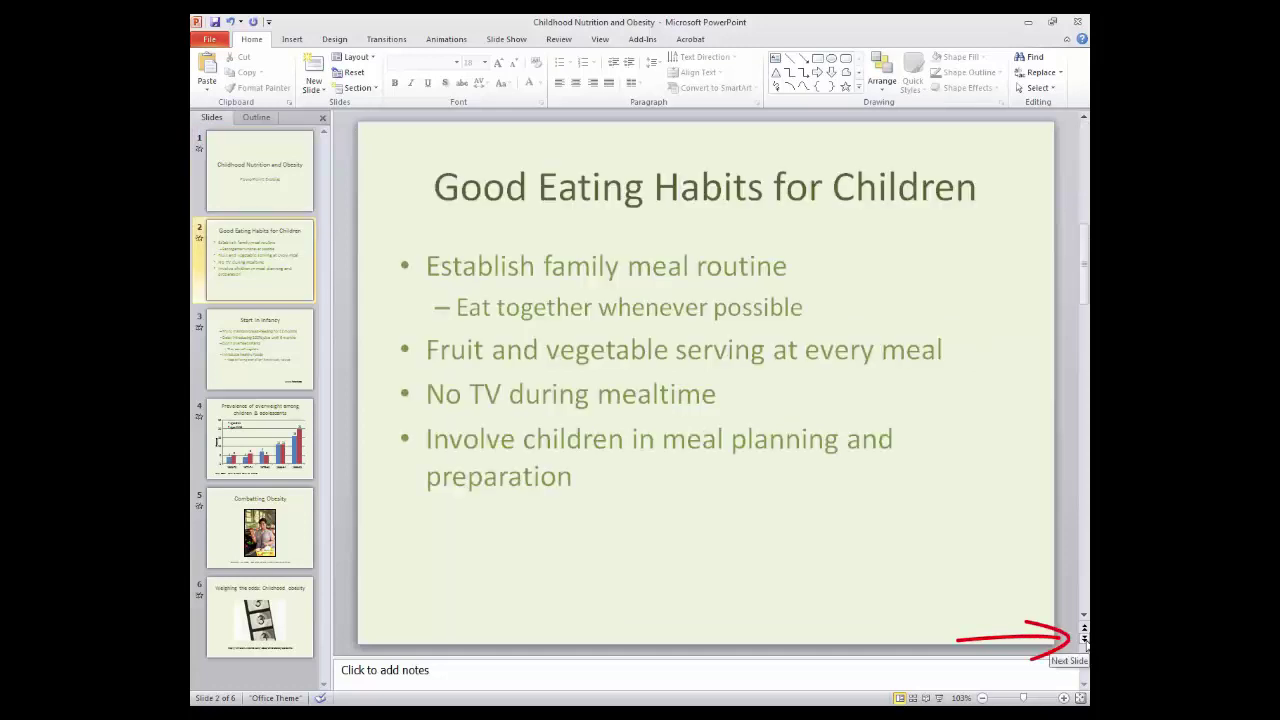
click(1084, 640)
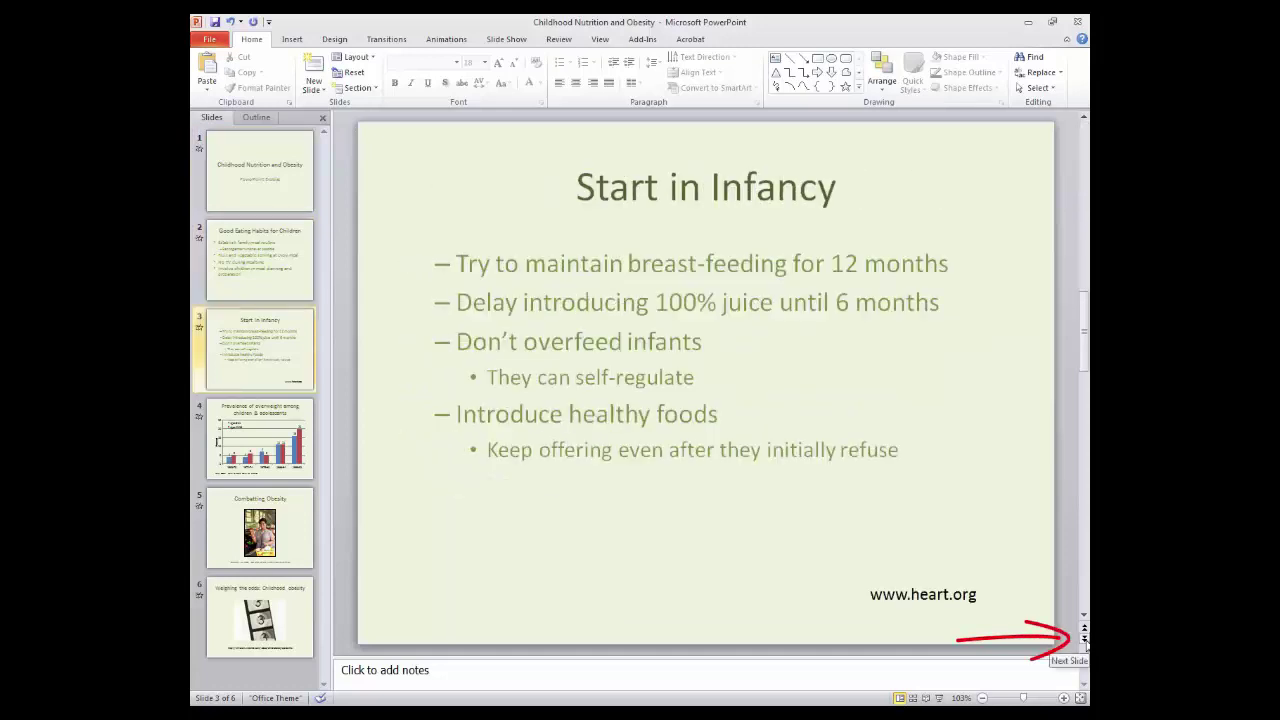
click(1084, 640)
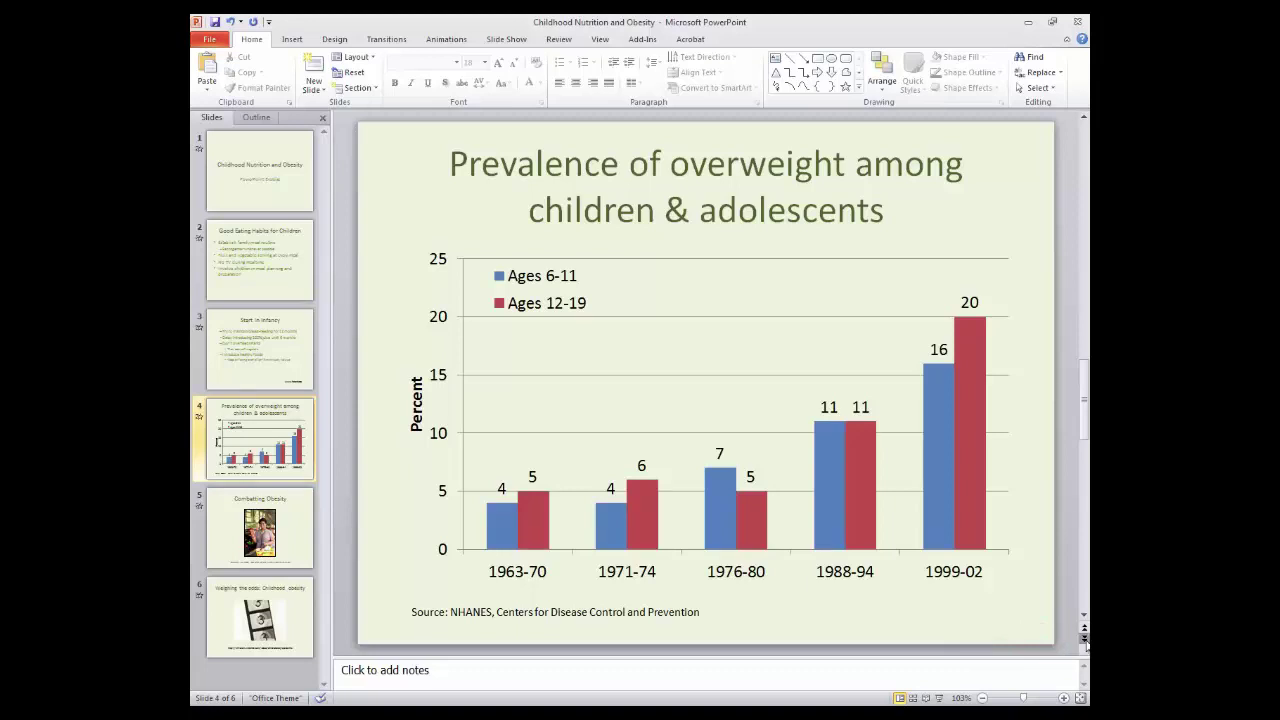
Page through the remaining slides, return to slide 1 and add the speaker note "Introduce myself!"
click(1084, 640)
click(1084, 640)
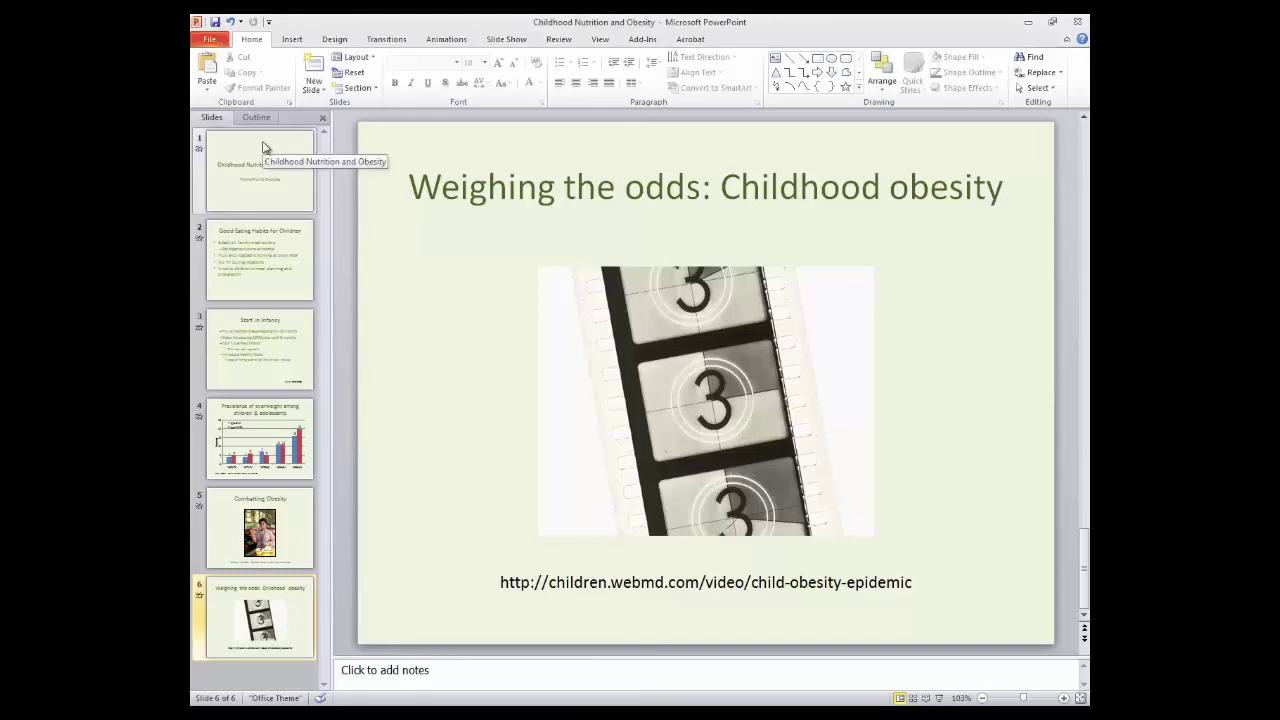
click(265, 148)
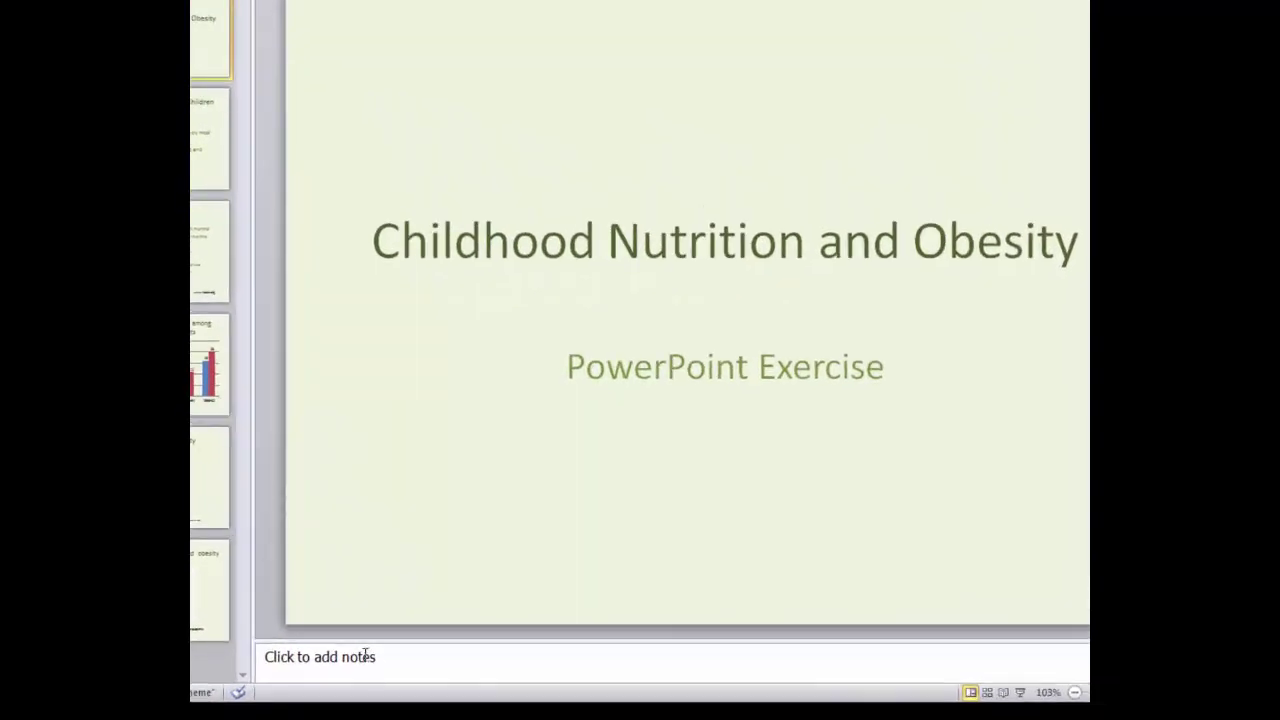
click(294, 657)
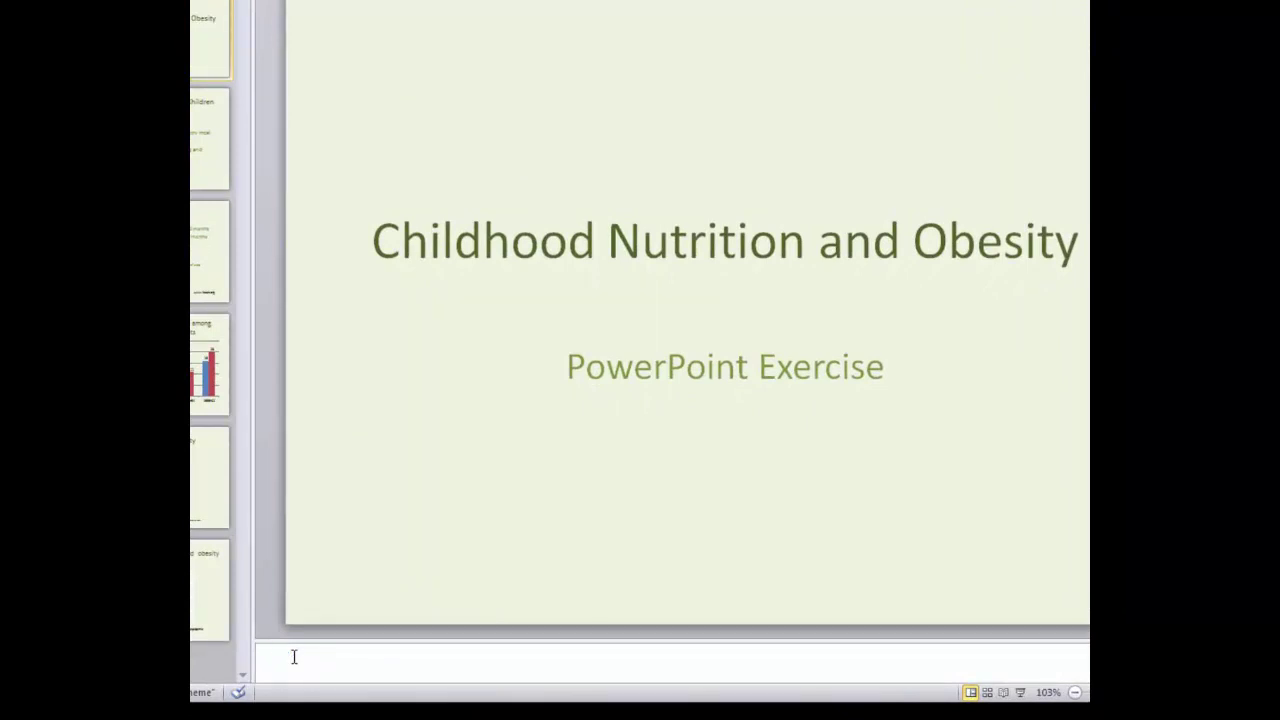
text(Introduce myself!)
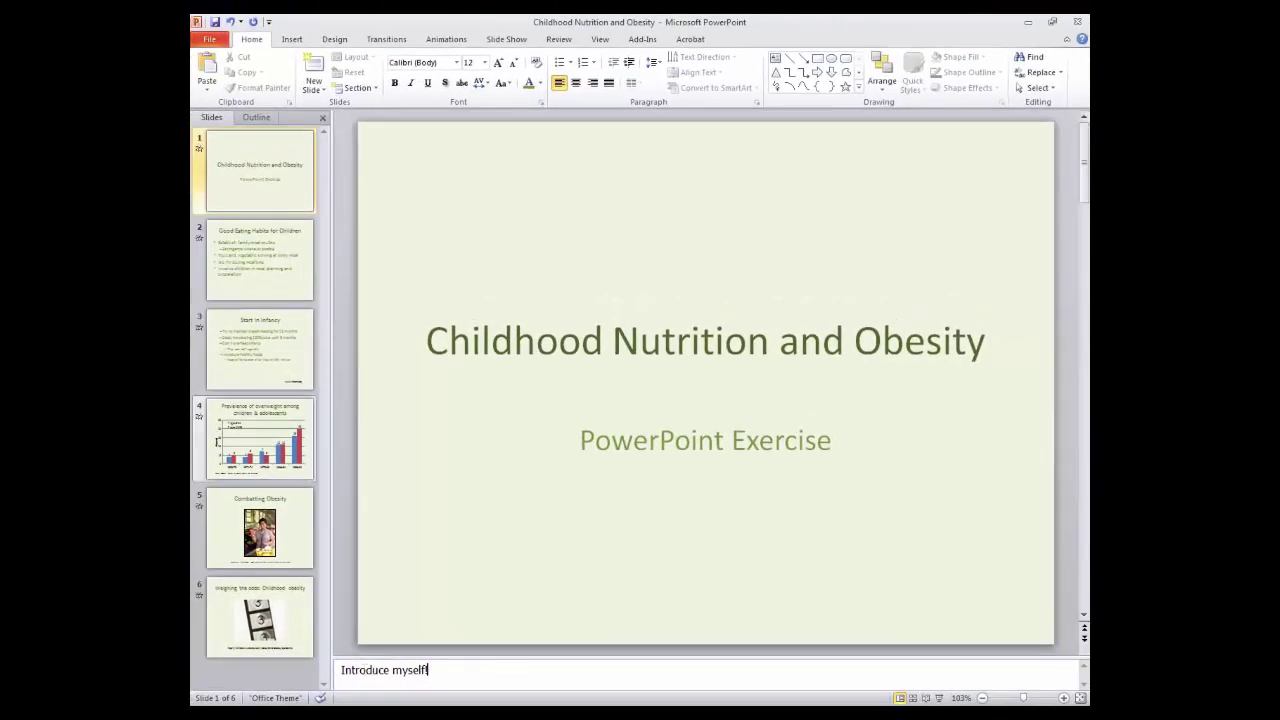
Go to slide 2, place the cursor in its speaker notes and enlarge the notes area
click(225, 244)
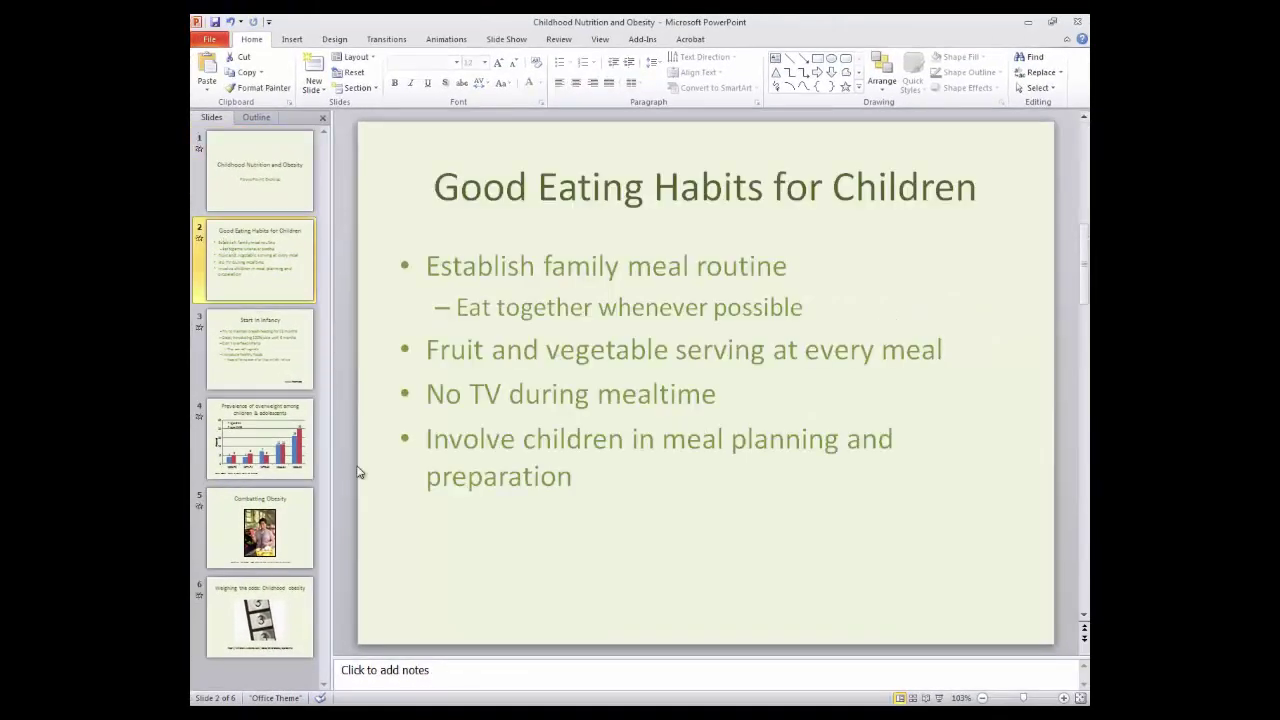
click(420, 672)
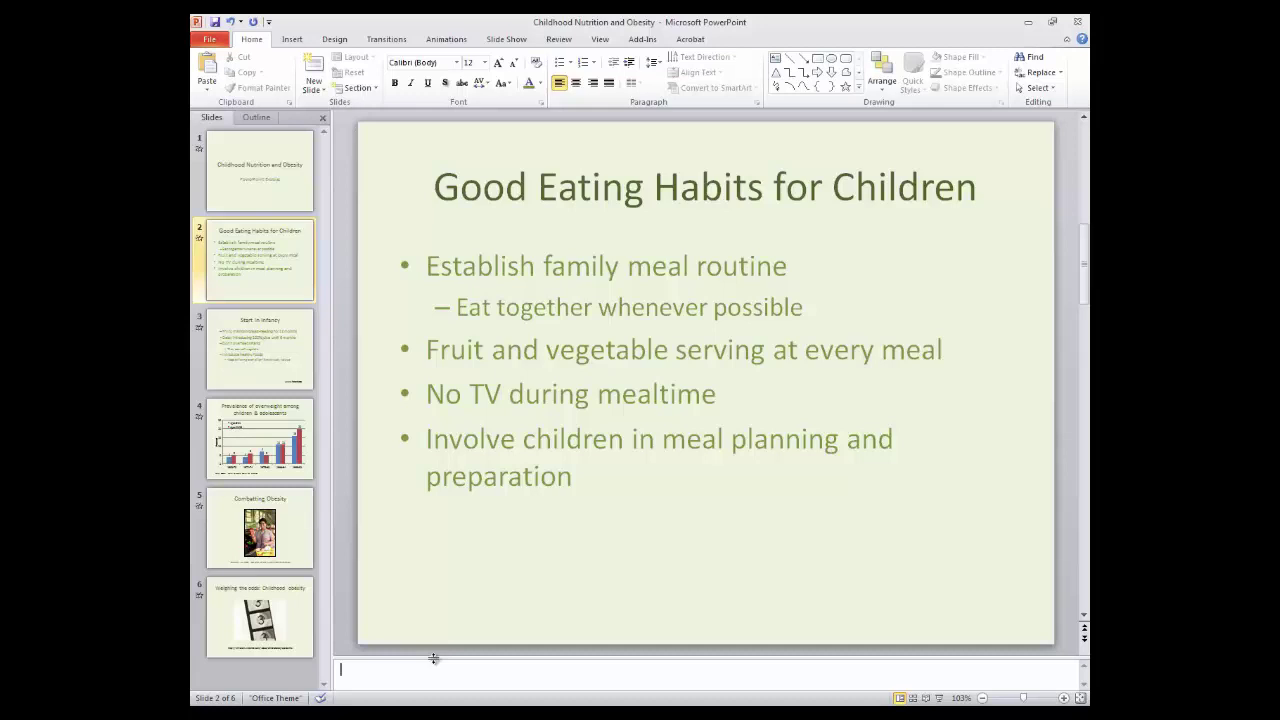
drag(434, 658, 464, 563)
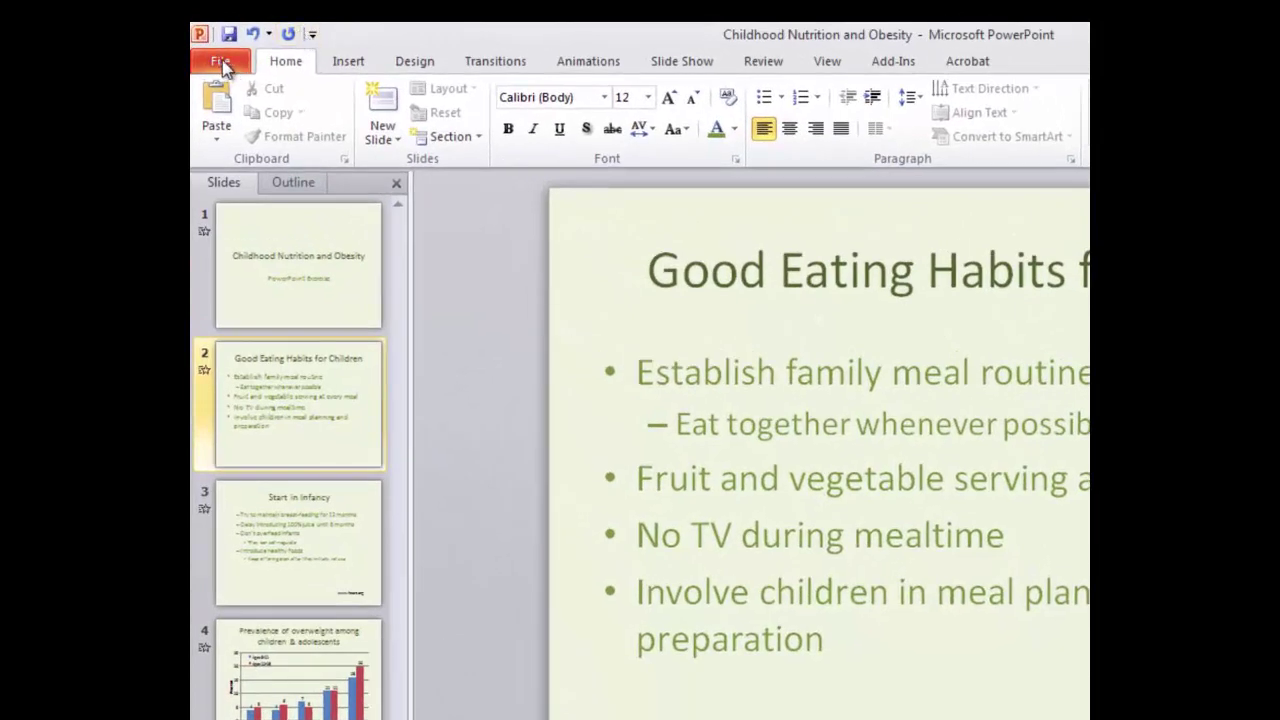
Preview the printout in the Notes Pages layout and show the page for slide 1 with its note
click(220, 63)
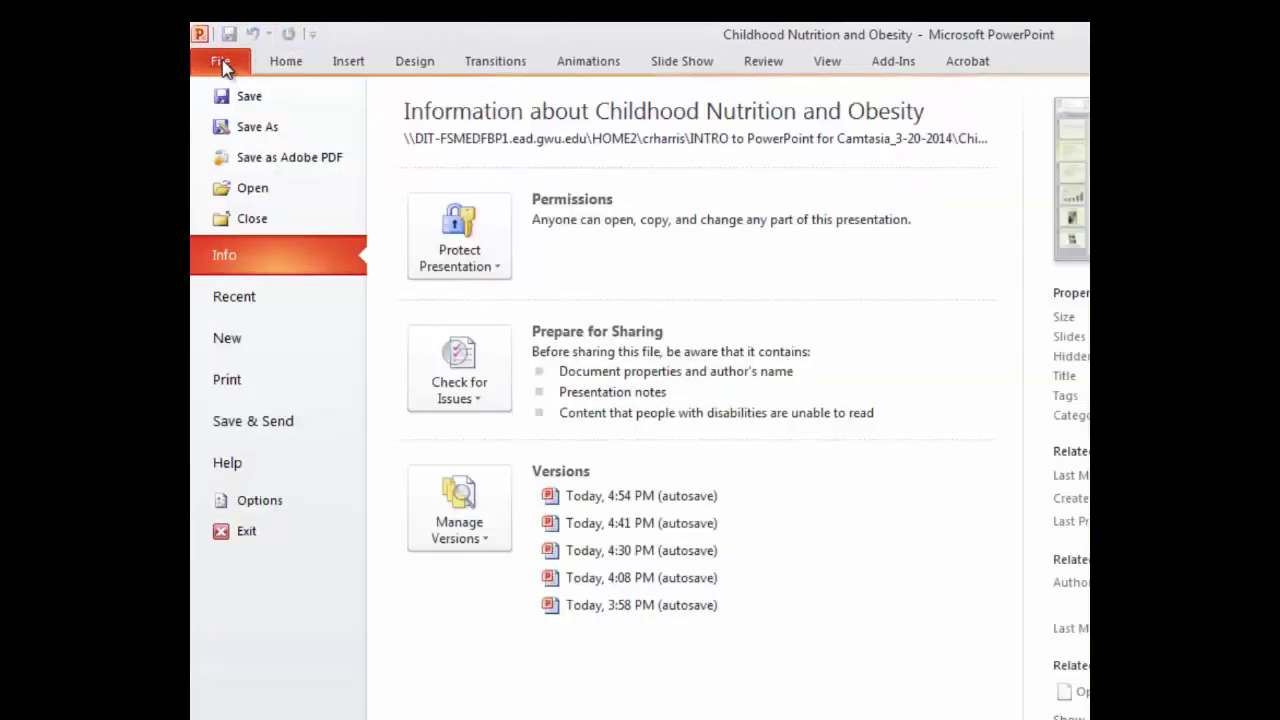
click(258, 381)
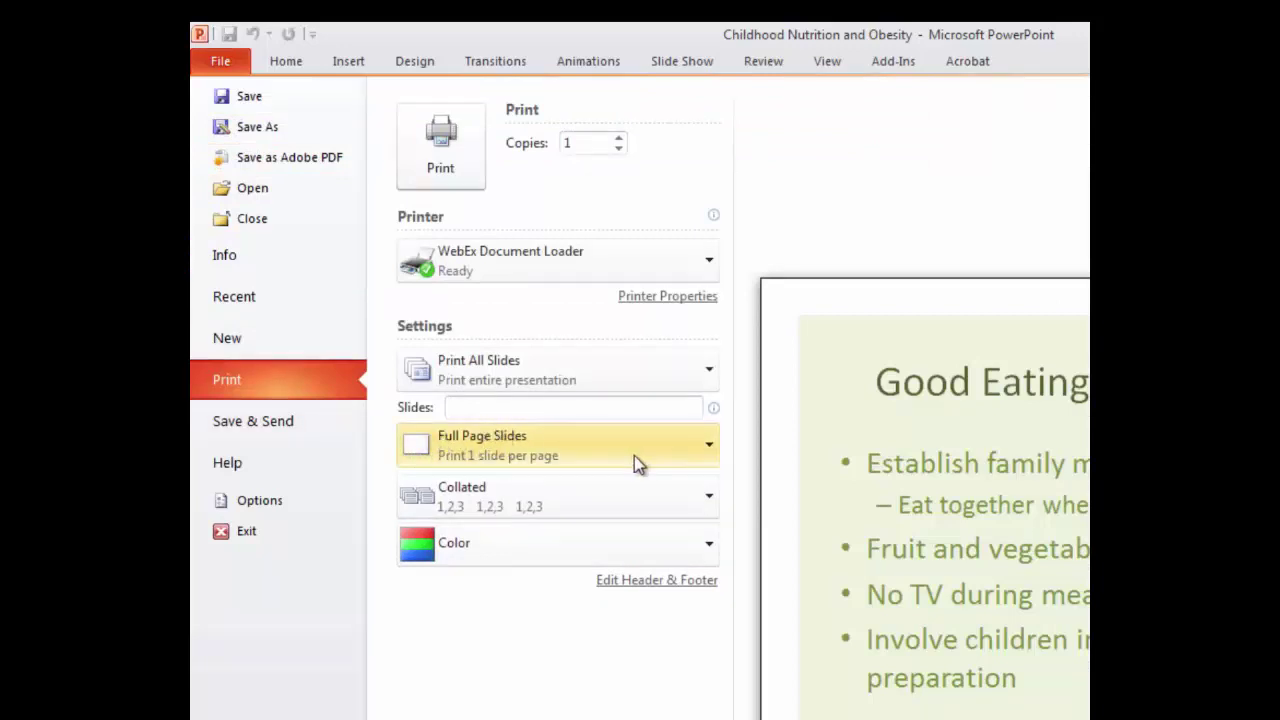
click(708, 447)
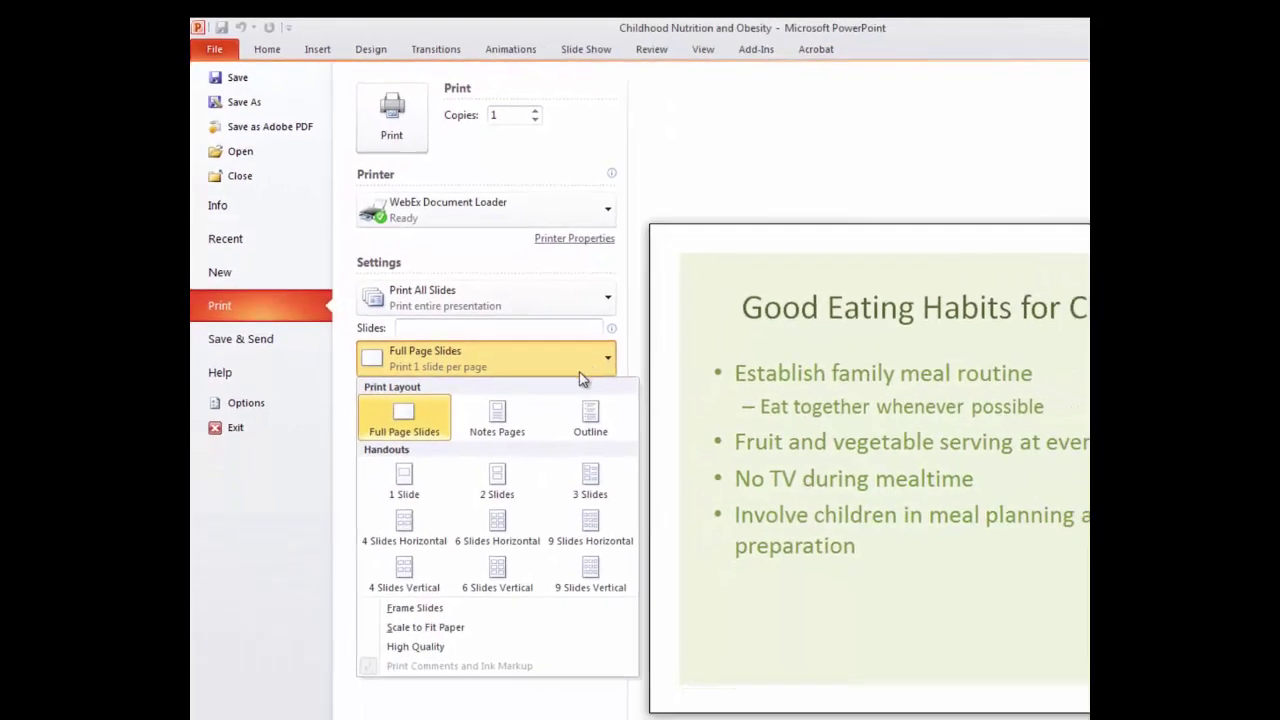
click(494, 416)
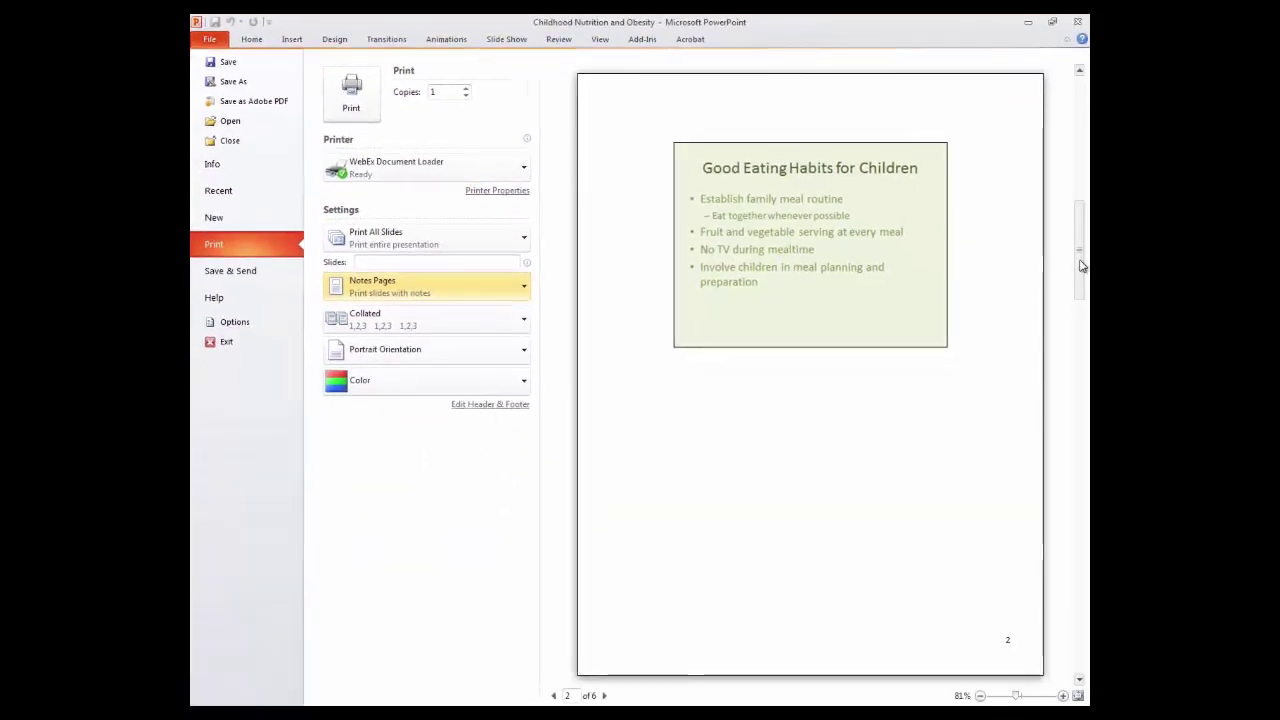
drag(1081, 265, 1070, 132)
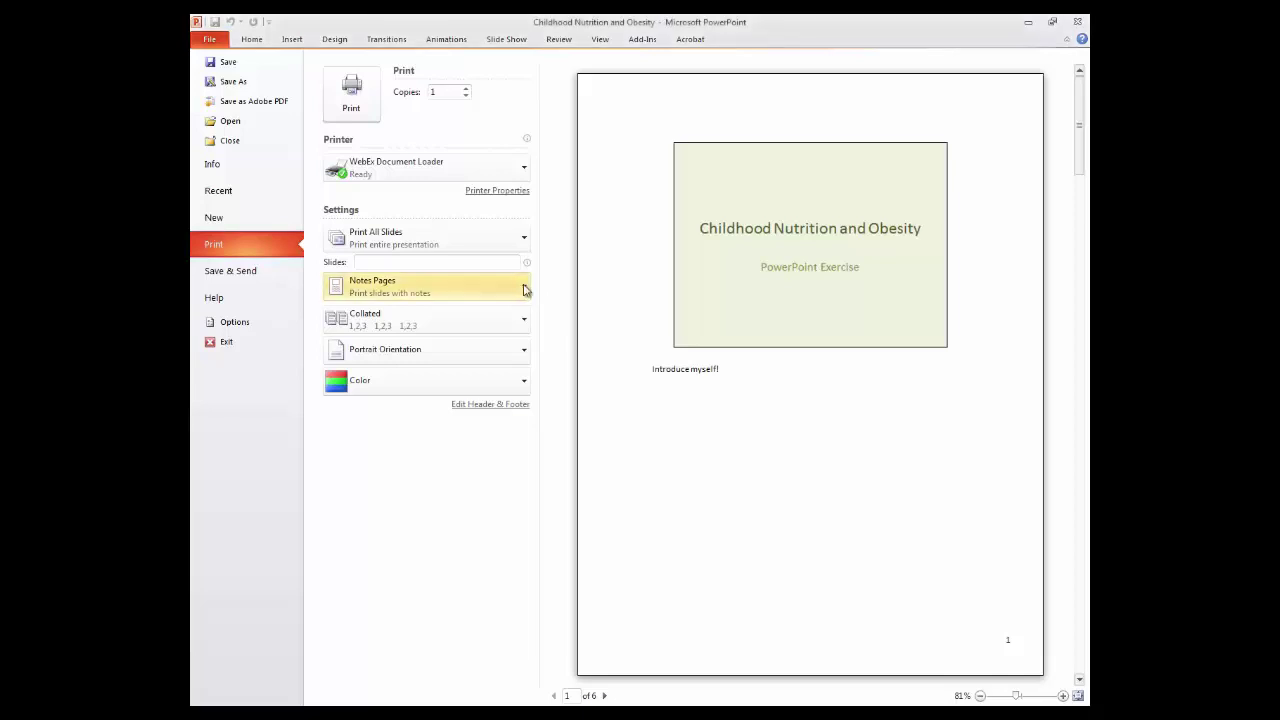
Preview the printout as handouts with 3 slides per page and with 2 slides per page
click(526, 289)
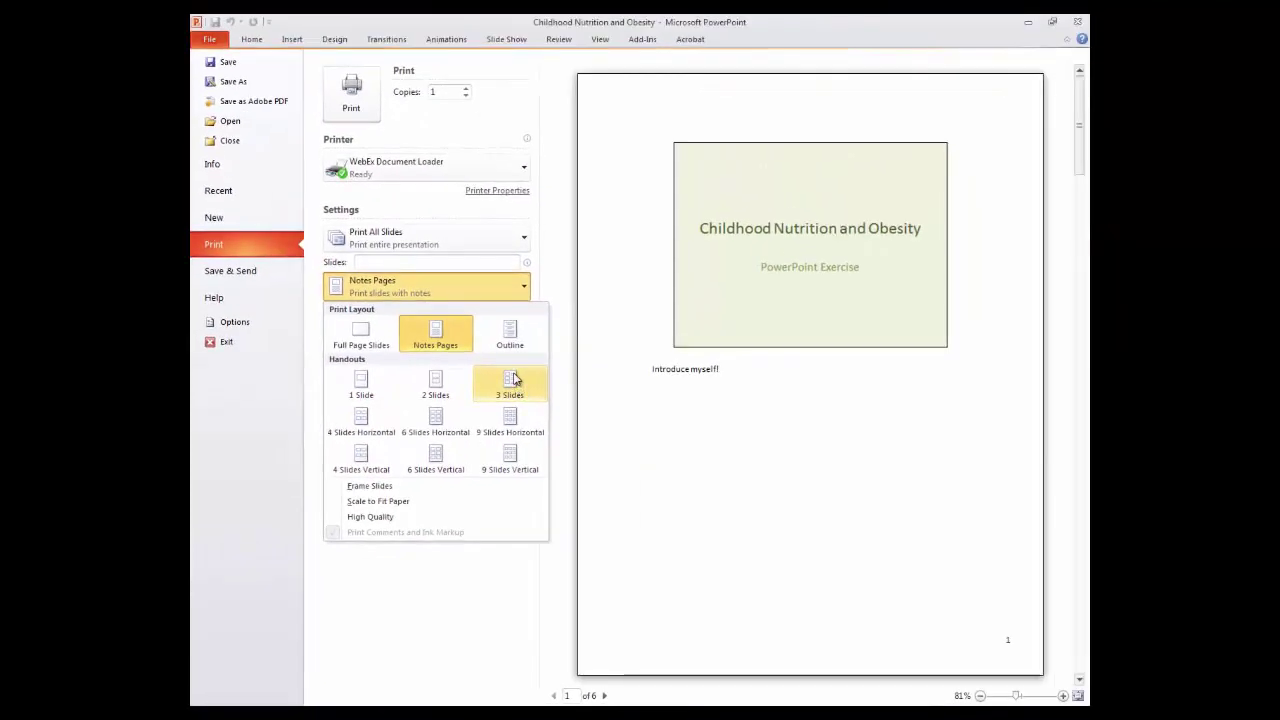
click(513, 379)
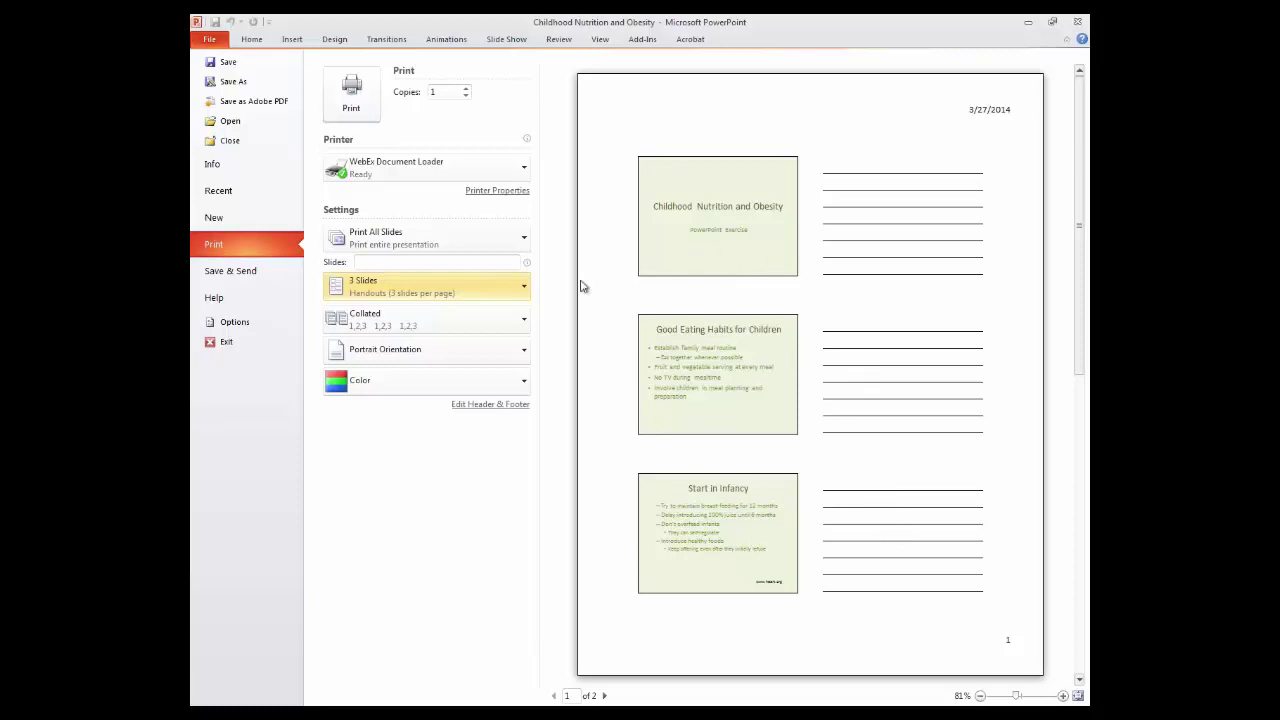
click(526, 287)
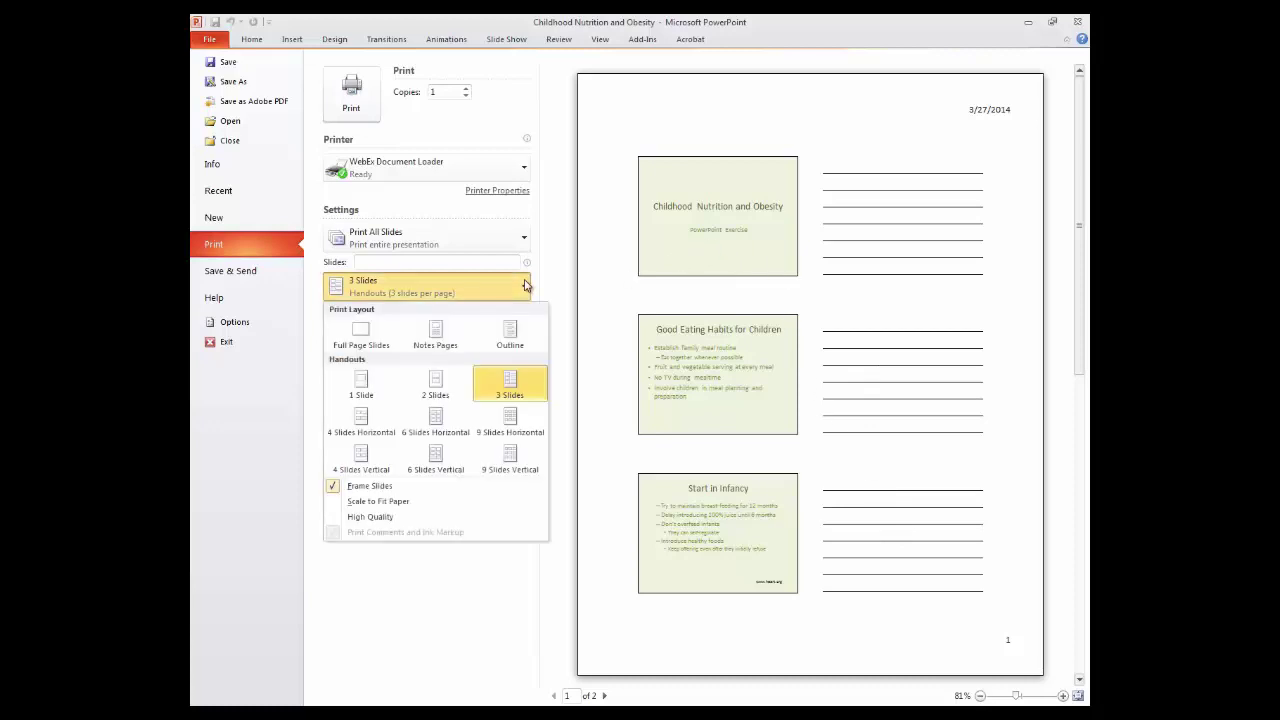
click(440, 383)
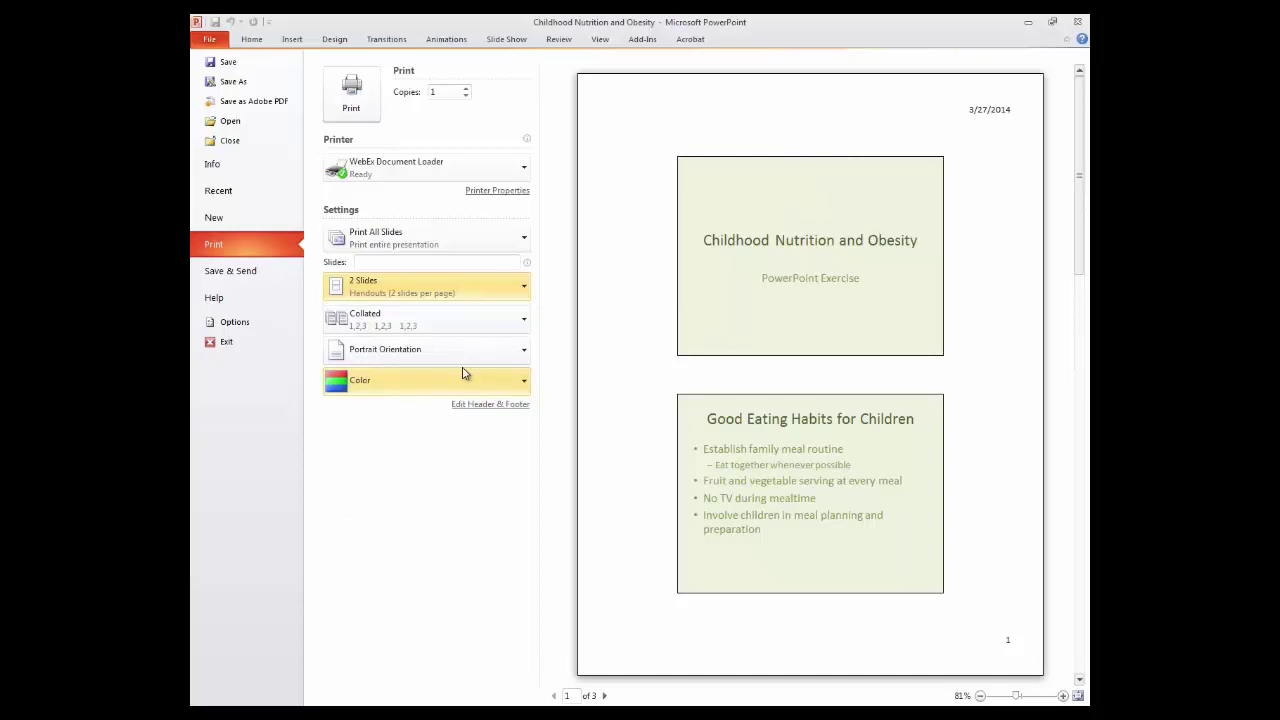
Set the print layout back to Full Page Slides, preview slide 2 and return to editing the slides
click(488, 292)
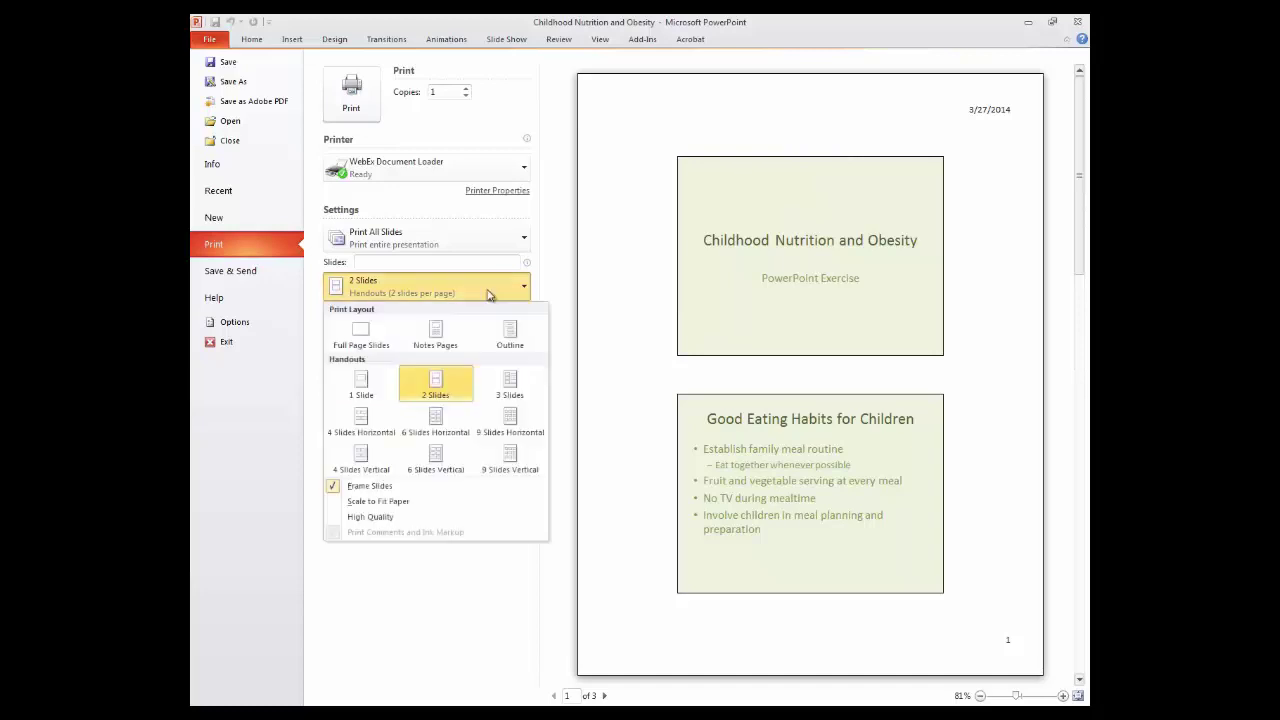
click(363, 333)
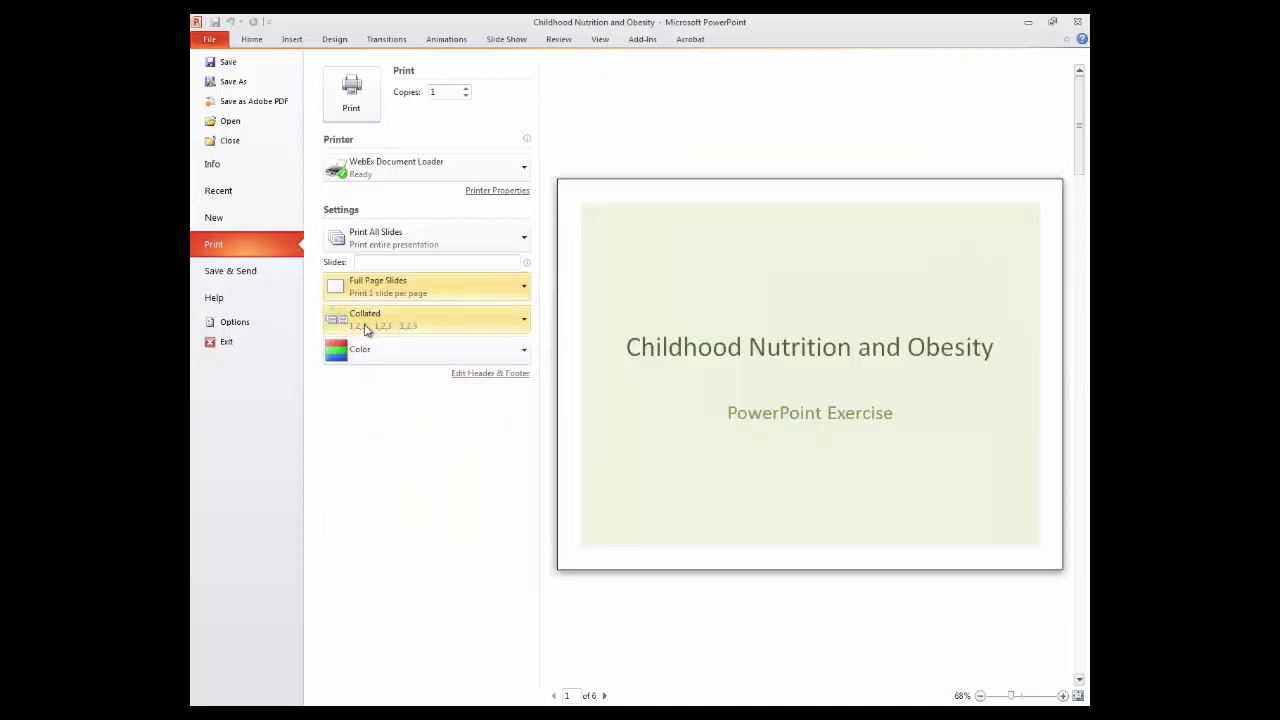
scroll(863, 509, down, 1)
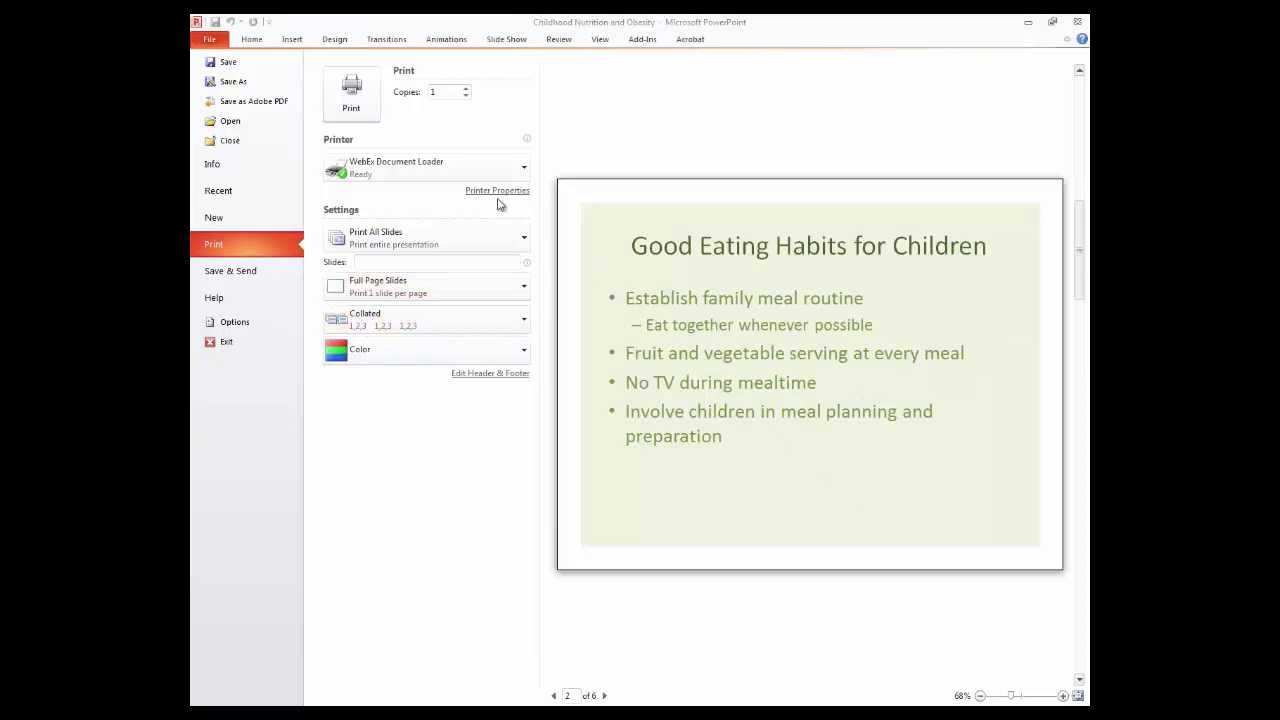
click(251, 39)
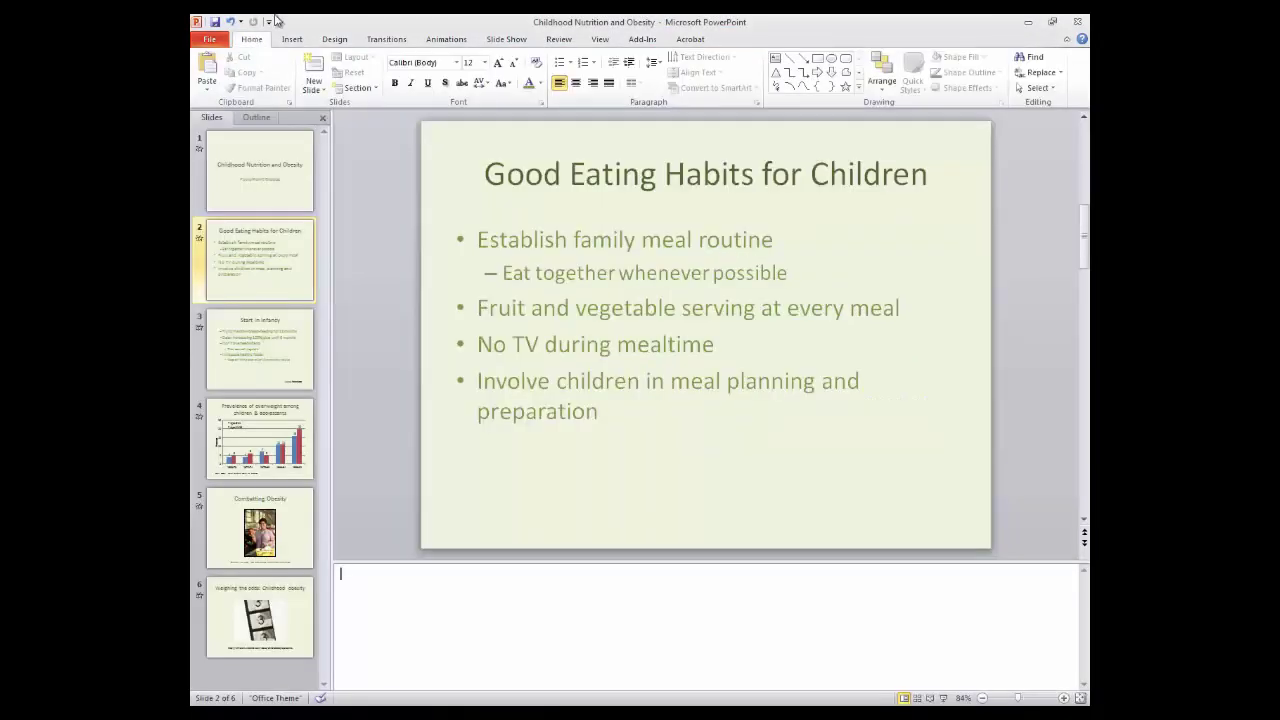